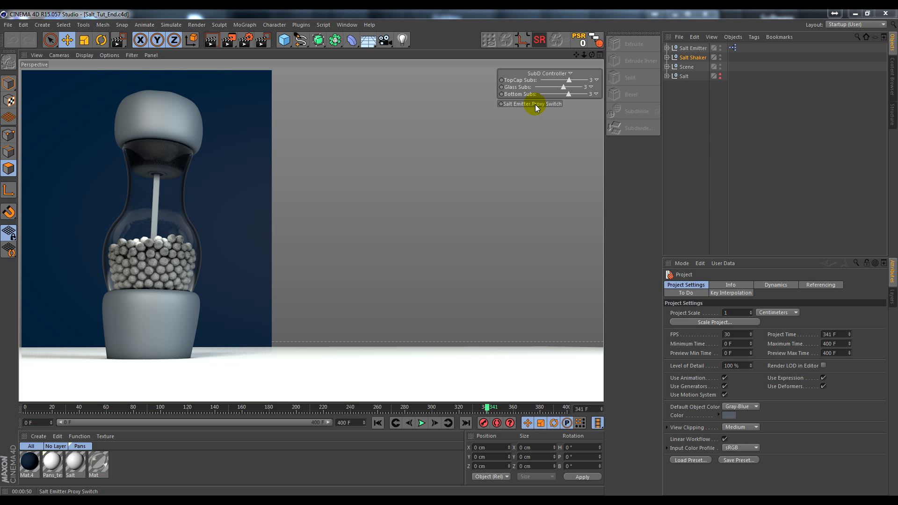
# Play the finished salt simulation from frame 0 with the Salt Emitter proxy switch off, pausing at frame 166
pyautogui.click(535, 105)
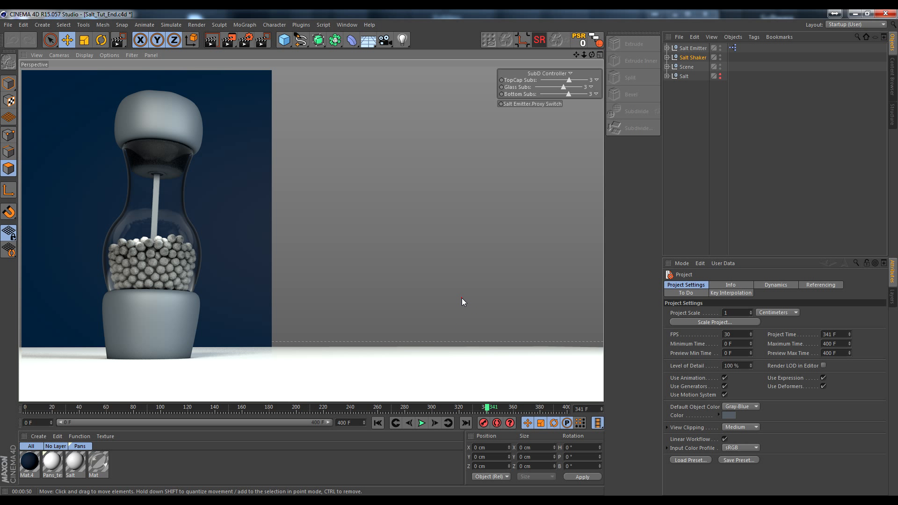
pyautogui.moveTo(166, 268); pyautogui.dragTo(184, 210)
pyautogui.click(377, 422)
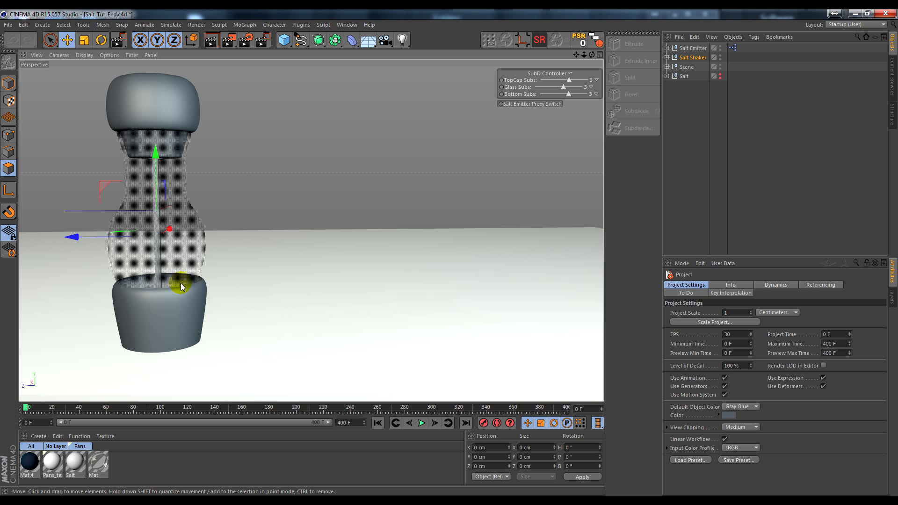
pyautogui.click(421, 422)
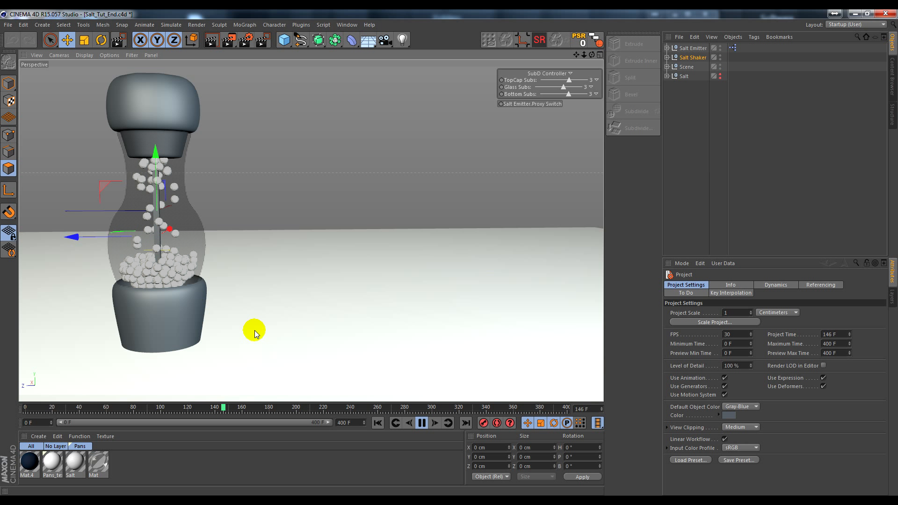
pyautogui.click(421, 423)
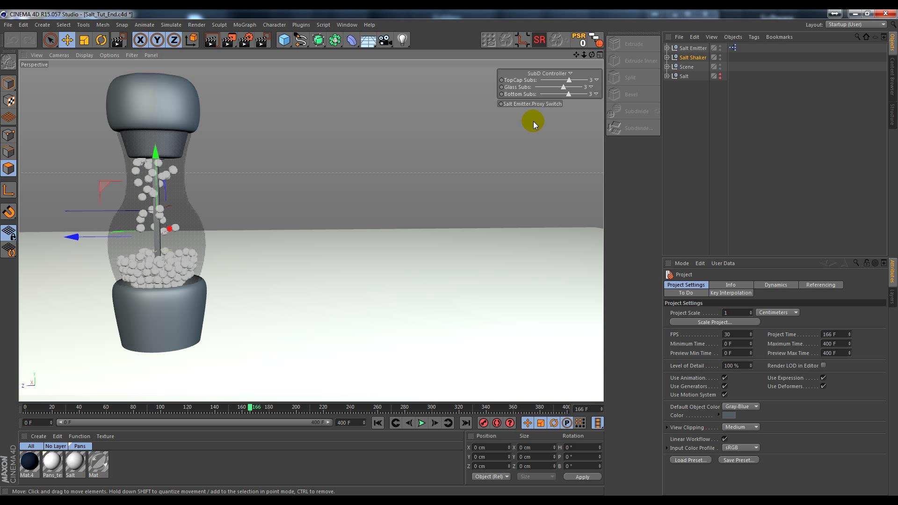
# Turn on the Salt Emitter proxy switch, continue playback to frame 343, and examine the proxy grains up close
pyautogui.click(528, 105)
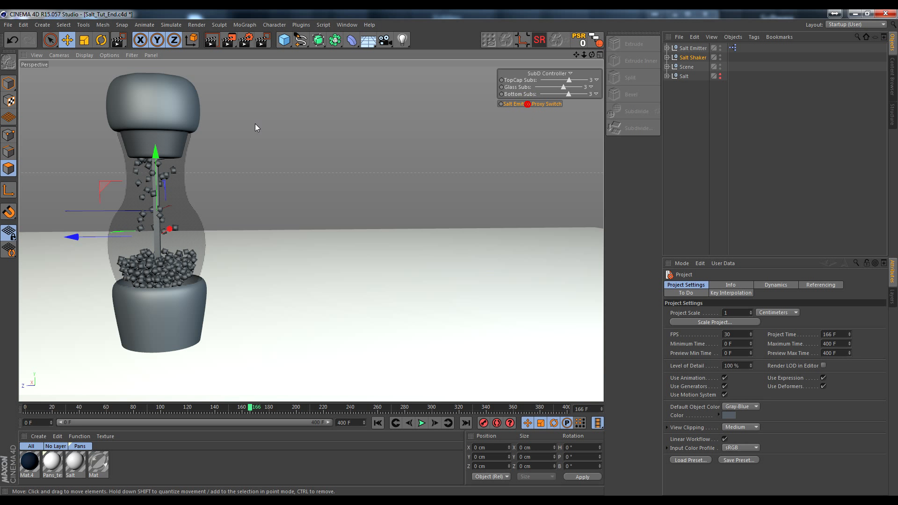
pyautogui.click(422, 425)
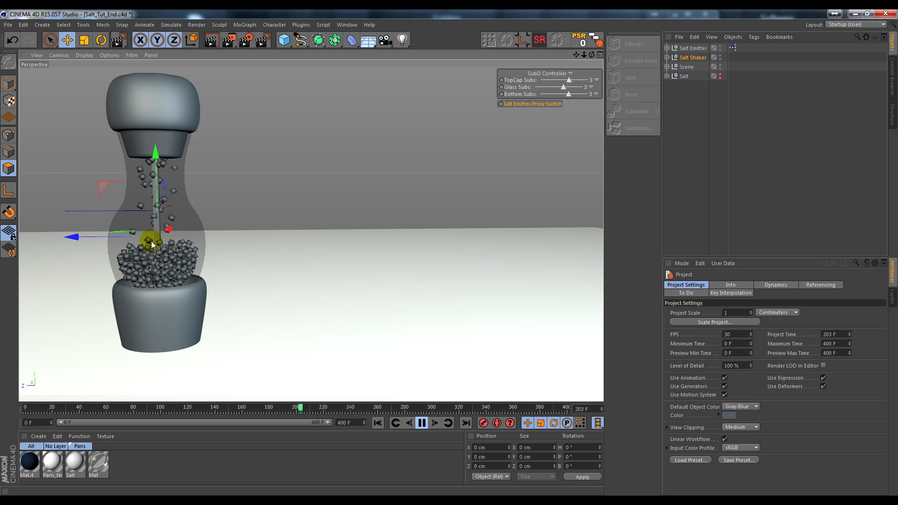
pyautogui.moveTo(150, 242)
pyautogui.keyDown('alt'); pyautogui.mouseDown()
pyautogui.moveTo(33, 294)
pyautogui.moveTo(155, 237)
pyautogui.moveTo(148, 243)
pyautogui.moveTo(187, 242)
pyautogui.moveTo(151, 245)
pyautogui.moveTo(155, 239)
pyautogui.mouseUp(); pyautogui.keyUp('alt')
pyautogui.keyDown('alt'); pyautogui.moveTo(156, 240); pyautogui.dragTo(217, 242, button='right'); pyautogui.keyUp('alt')
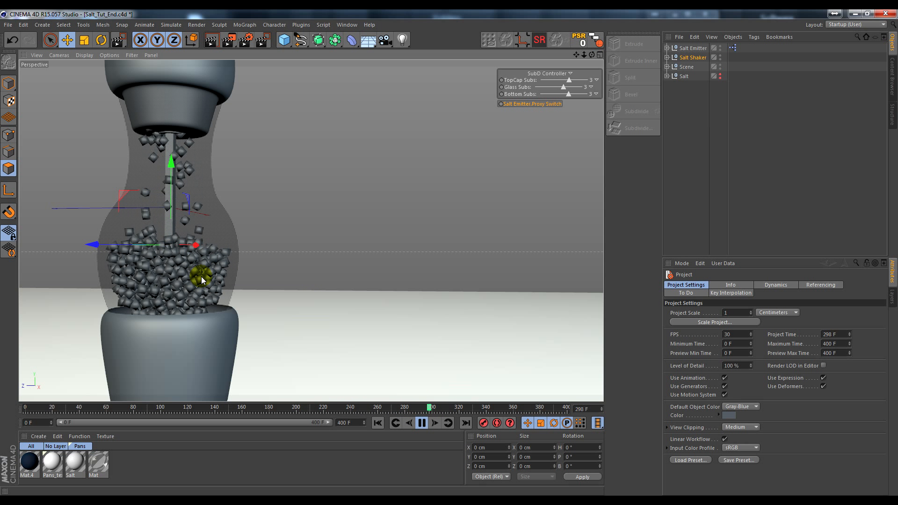
pyautogui.click(421, 423)
pyautogui.keyDown('alt'); pyautogui.moveTo(135, 279); pyautogui.dragTo(395, 274, button='right'); pyautogui.keyUp('alt')
pyautogui.keyDown('alt'); pyautogui.moveTo(333, 187); pyautogui.dragTo(287, 200, button='right'); pyautogui.keyUp('alt')
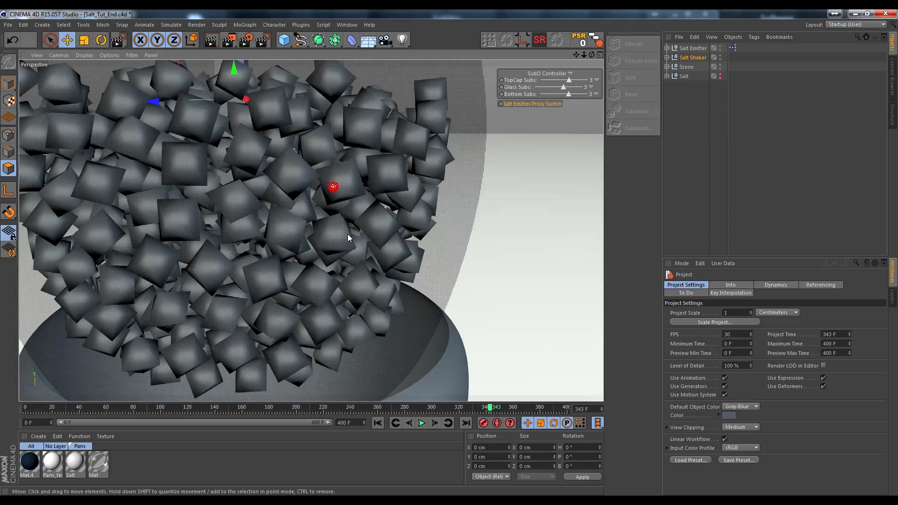
pyautogui.keyDown('alt'); pyautogui.moveTo(287, 200); pyautogui.dragTo(245, 215); pyautogui.keyUp('alt')
pyautogui.scroll(-3, 245, 214)
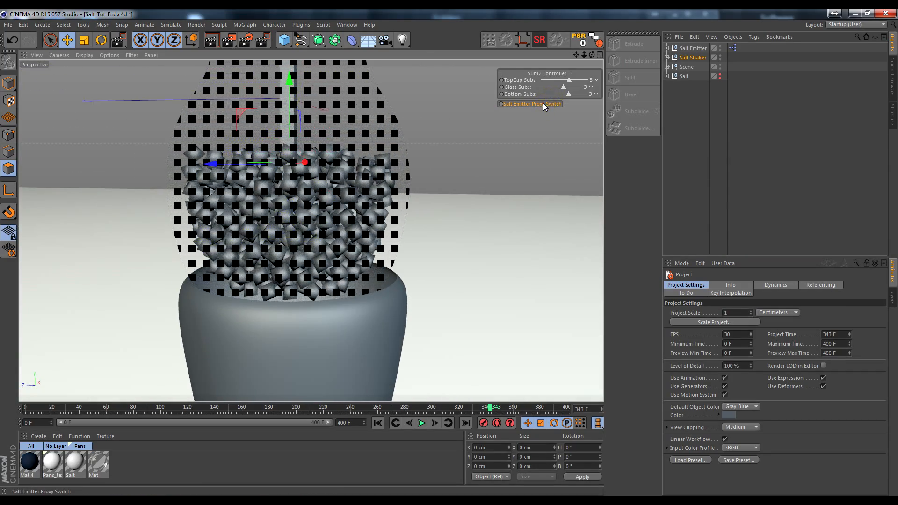
# Turn off the proxy switch and briefly play the simulation to frame 353 to compare the full-resolution salt
pyautogui.click(542, 102)
pyautogui.keyDown('alt'); pyautogui.moveTo(351, 114); pyautogui.dragTo(248, 236, button='right'); pyautogui.keyUp('alt')
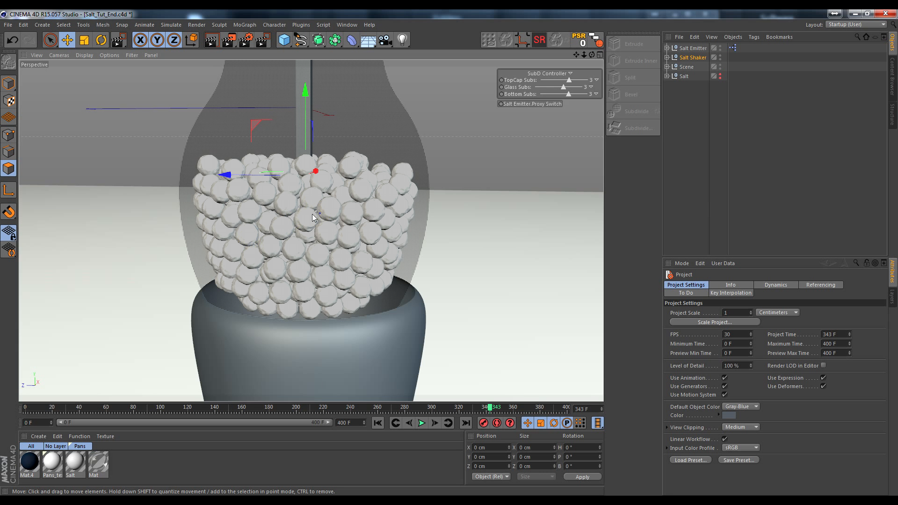
pyautogui.keyDown('alt'); pyautogui.moveTo(312, 217); pyautogui.dragTo(365, 341, button='right'); pyautogui.keyUp('alt')
pyautogui.click(421, 423)
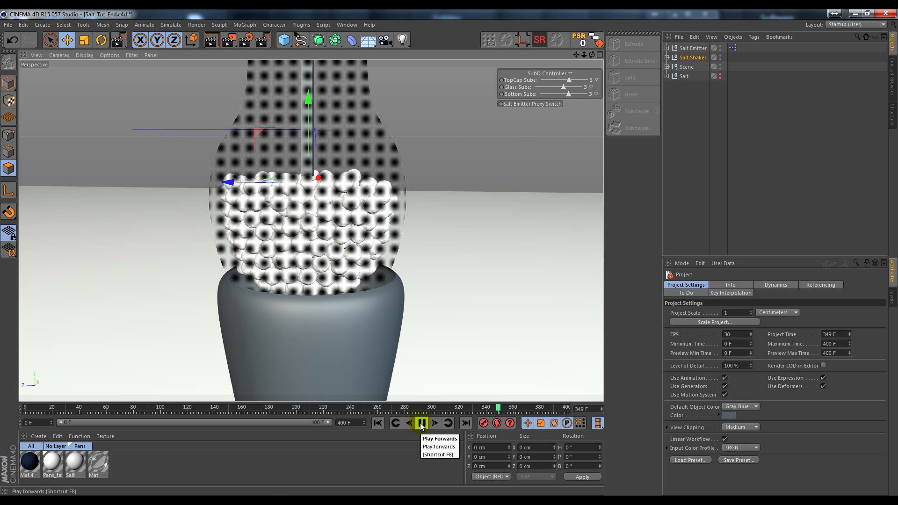
pyautogui.click(421, 423)
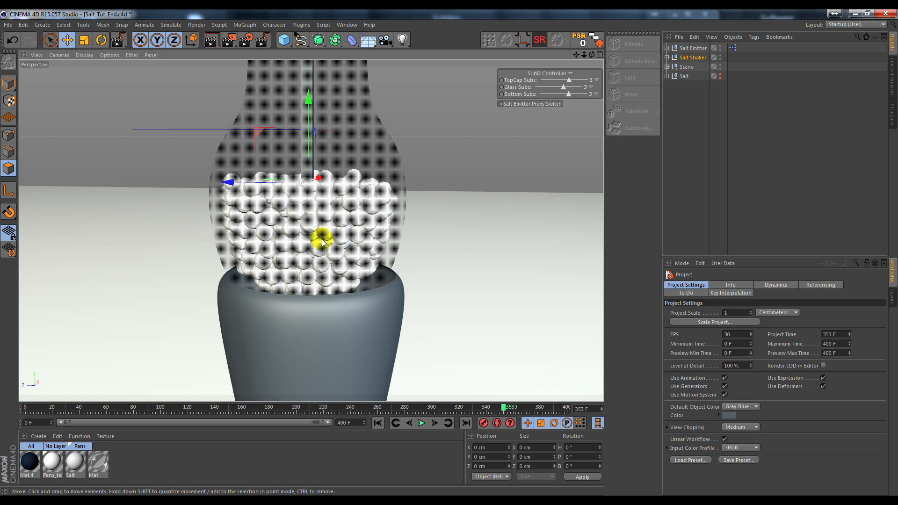
pyautogui.moveTo(321, 242)
pyautogui.keyDown('alt'); pyautogui.mouseDown()
pyautogui.moveTo(320, 216)
pyautogui.moveTo(321, 236)
pyautogui.mouseUp(); pyautogui.keyUp('alt')
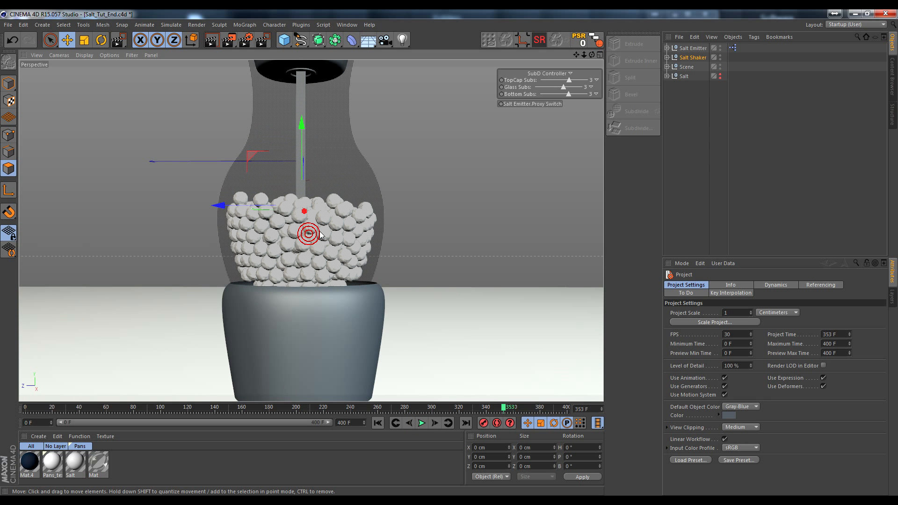
pyautogui.keyDown('alt'); pyautogui.moveTo(321, 236); pyautogui.dragTo(307, 230, button='right'); pyautogui.keyUp('alt')
pyautogui.keyDown('alt'); pyautogui.moveTo(306, 230); pyautogui.dragTo(230, 226, button='middle'); pyautogui.keyUp('alt')
pyautogui.keyDown('alt'); pyautogui.moveTo(237, 226); pyautogui.dragTo(224, 227, button='right'); pyautogui.keyUp('alt')
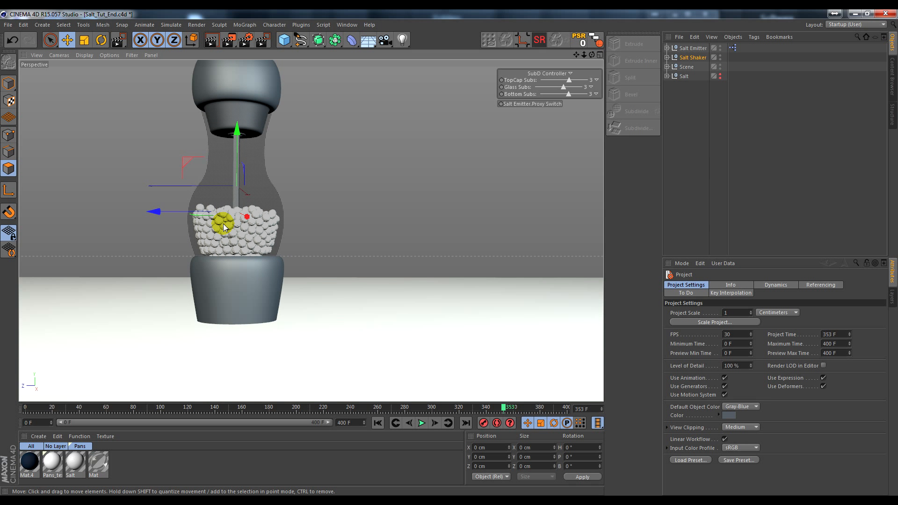
pyautogui.keyDown('alt'); pyautogui.moveTo(223, 228); pyautogui.dragTo(184, 234, button='middle'); pyautogui.keyUp('alt')
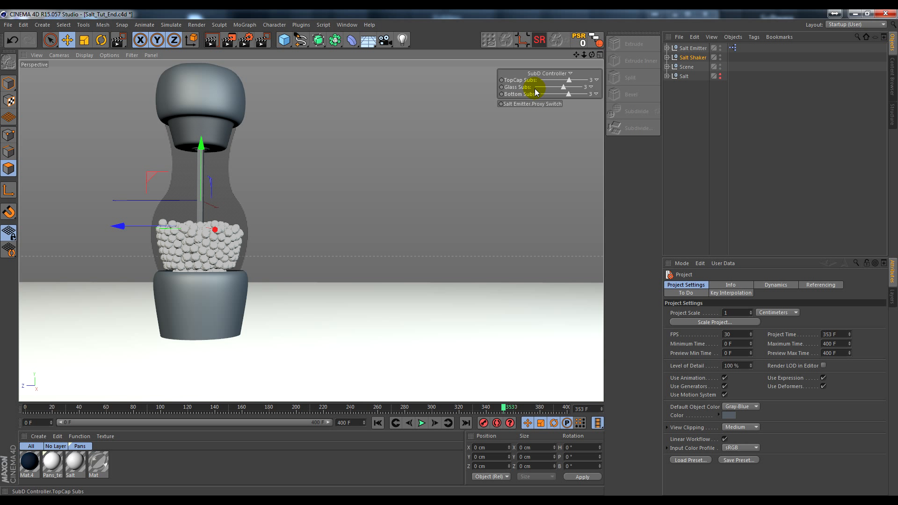
# Toggle the Salt Emitter proxy switch, leaving it on, and examine the proxy salt inside the shaker from several views
pyautogui.click(531, 104)
pyautogui.click(529, 103)
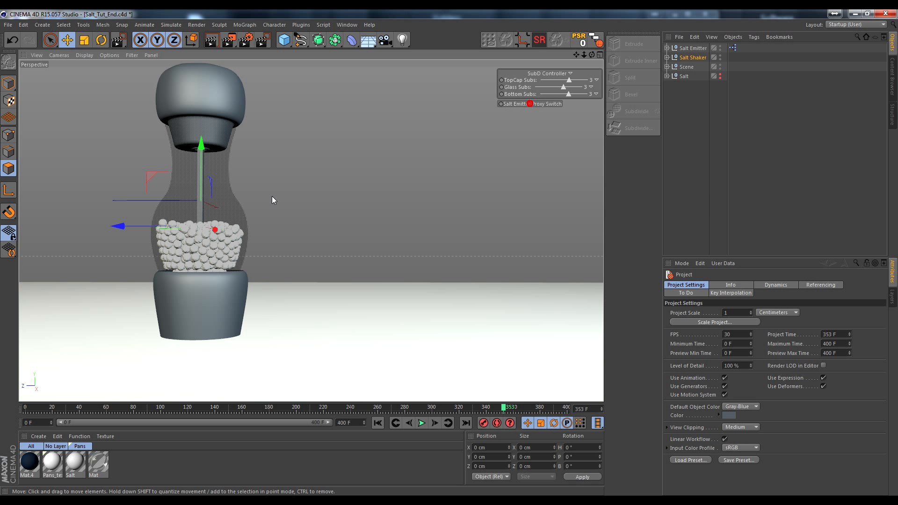
pyautogui.click(530, 104)
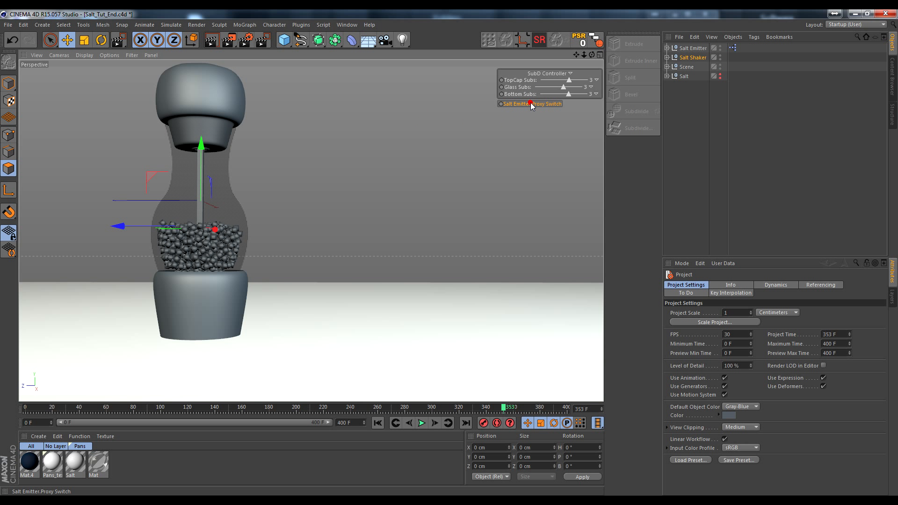
pyautogui.keyDown('alt'); pyautogui.moveTo(169, 228); pyautogui.dragTo(176, 257); pyautogui.keyUp('alt')
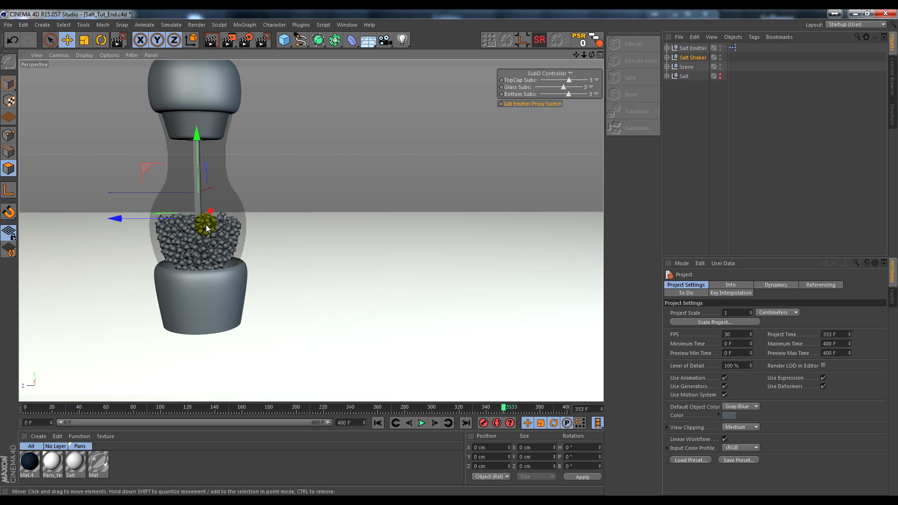
pyautogui.scroll(-3, 217, 222)
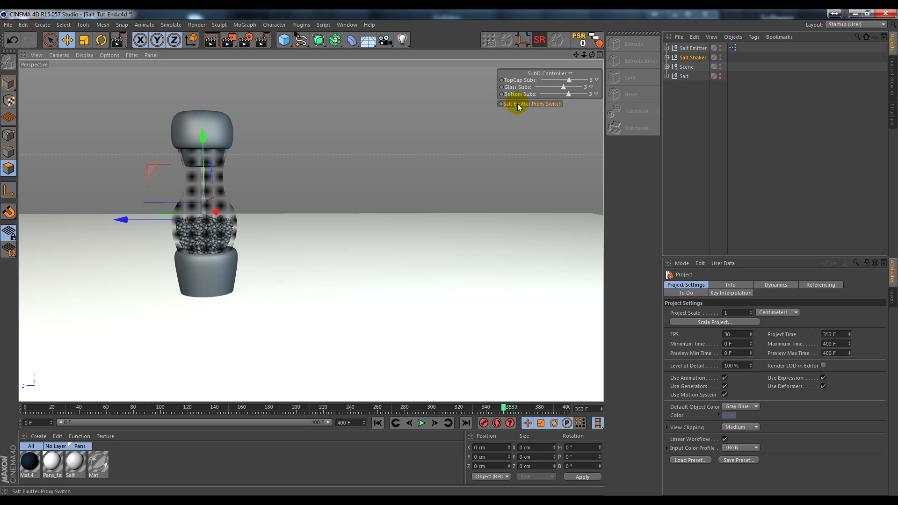
pyautogui.scroll(5, 203, 229)
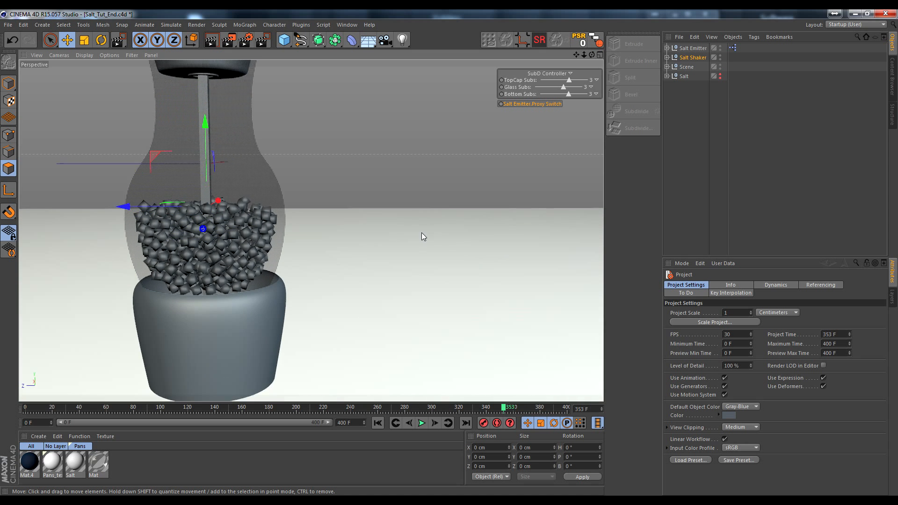
pyautogui.scroll(-5, 231, 215)
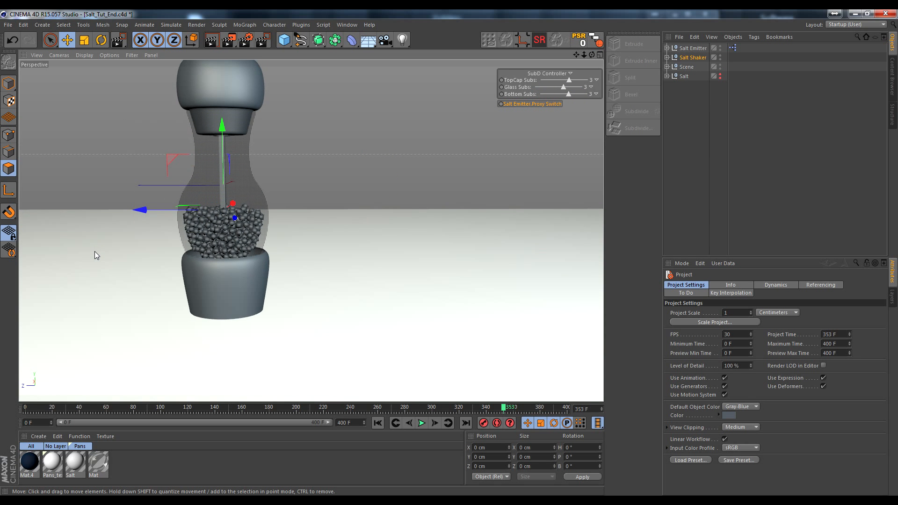
pyautogui.keyDown('alt'); pyautogui.moveTo(227, 232); pyautogui.dragTo(221, 209); pyautogui.keyUp('alt')
pyautogui.keyDown('alt'); pyautogui.moveTo(220, 212); pyautogui.dragTo(206, 217, button='middle'); pyautogui.keyUp('alt')
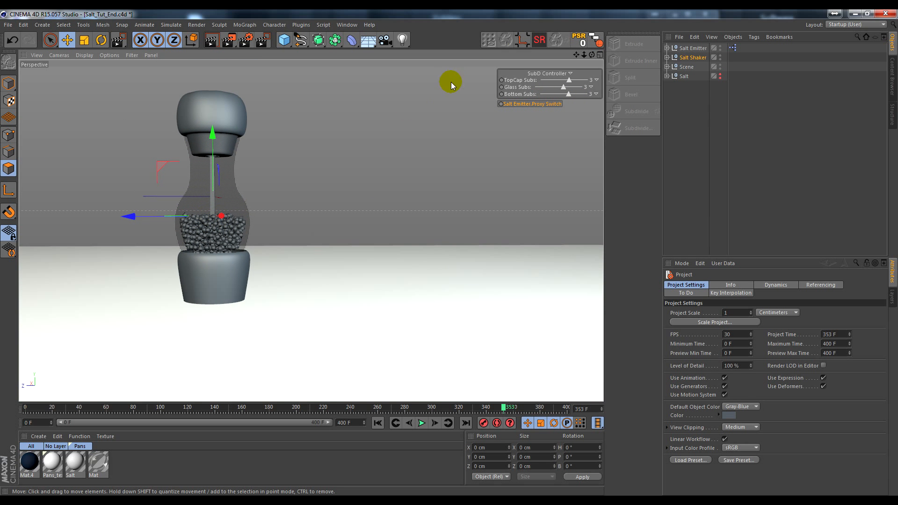
# Open the starting project Salt_Tut_Start.c4d from the salt folder
pyautogui.click(8, 24)
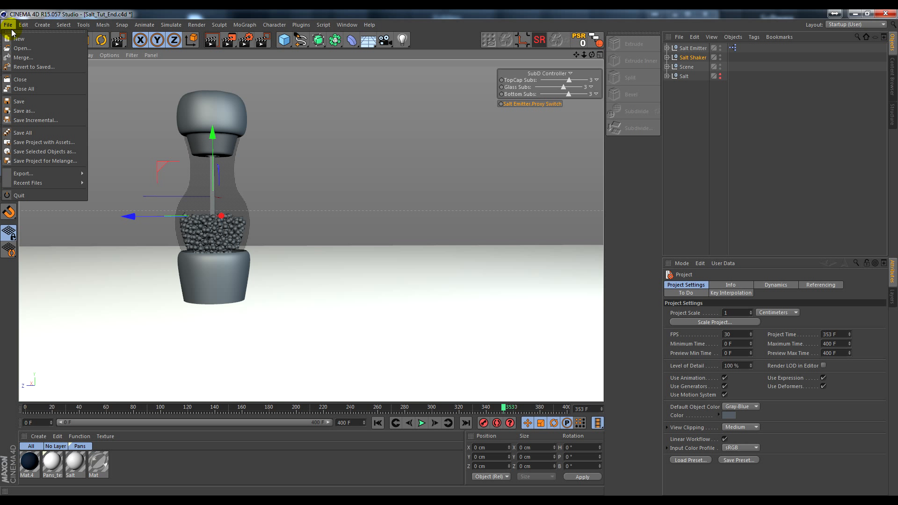
pyautogui.click(41, 50)
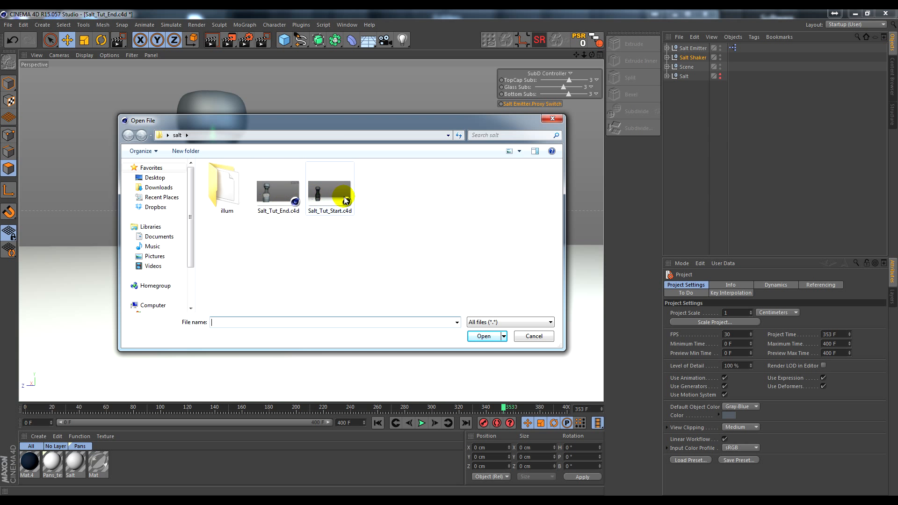
pyautogui.doubleClick(330, 188)
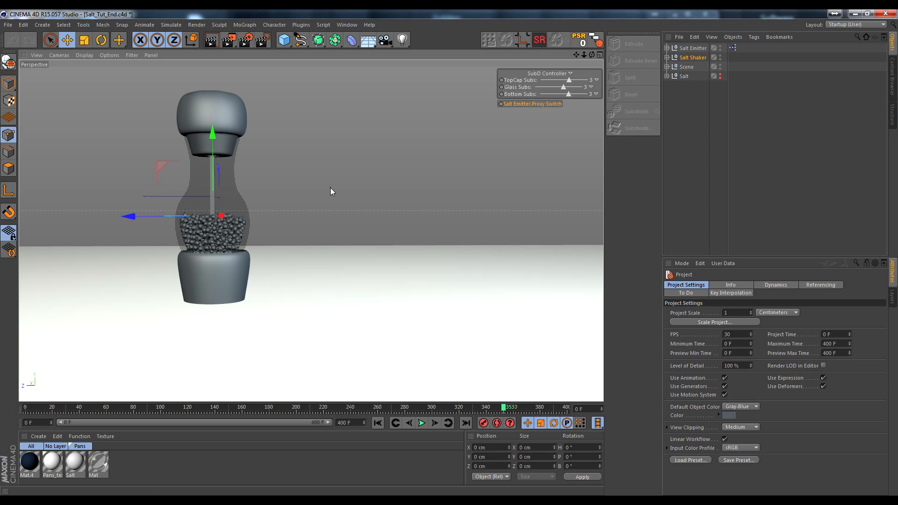
pyautogui.moveTo(149, 263)
pyautogui.keyDown('alt'); pyautogui.mouseDown()
pyautogui.moveTo(150, 297)
pyautogui.moveTo(135, 317)
pyautogui.moveTo(155, 262)
pyautogui.mouseUp(); pyautogui.keyUp('alt')
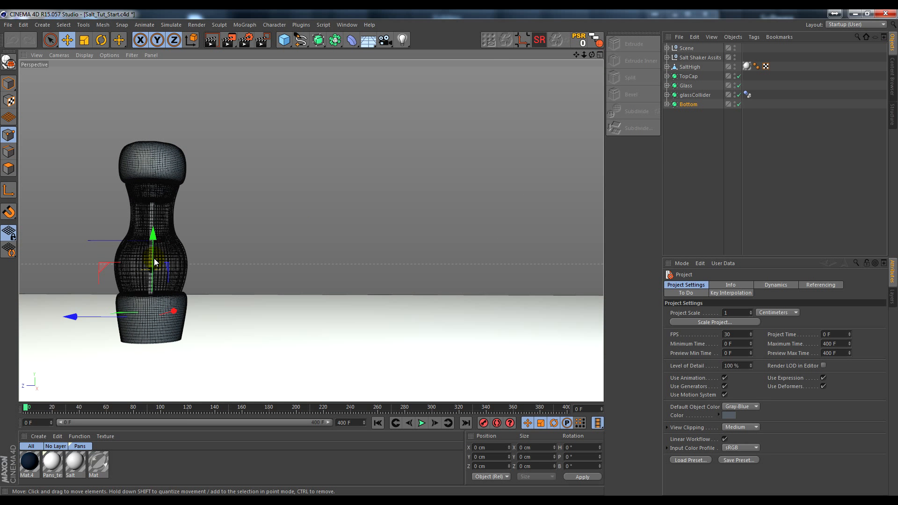
# Check the subdivision settings of the TopCap and Bottom objects
pyautogui.click(684, 151)
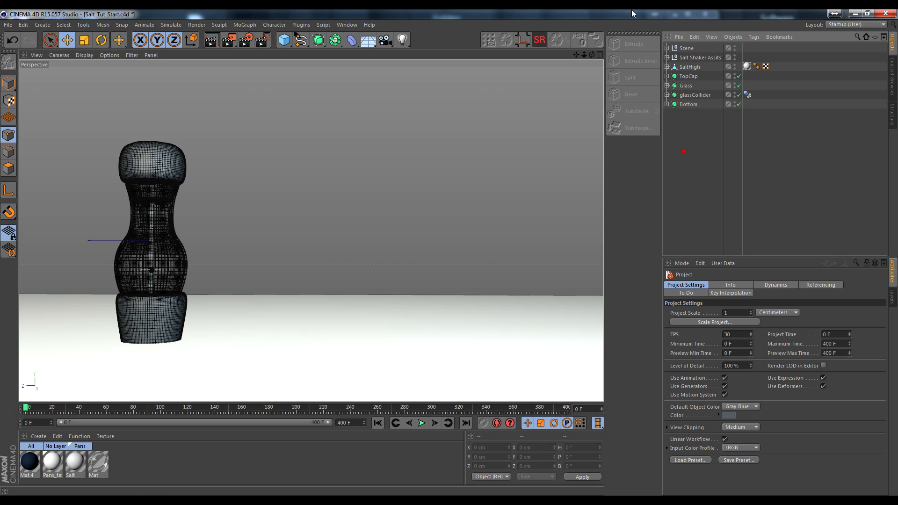
pyautogui.click(687, 76)
pyautogui.click(686, 104)
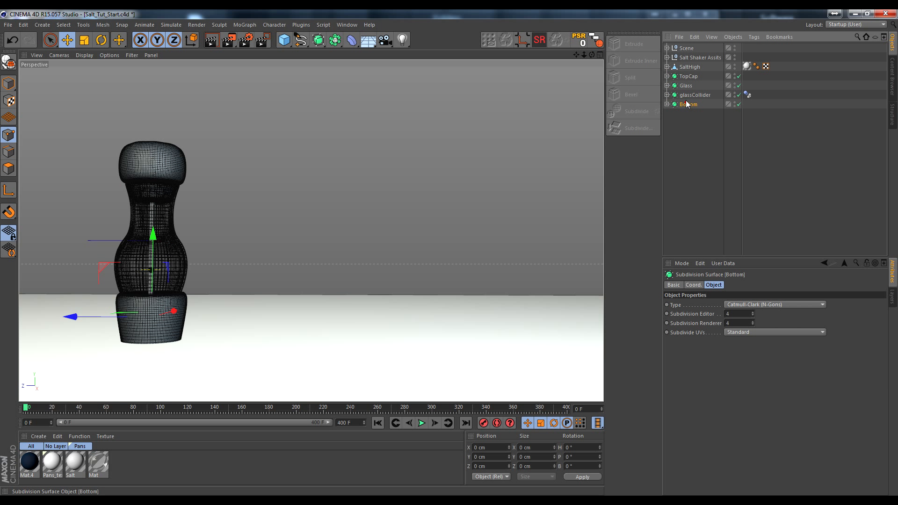
pyautogui.click(688, 76)
pyautogui.keyDown('ctrl'); pyautogui.click(688, 106); pyautogui.keyUp('ctrl')
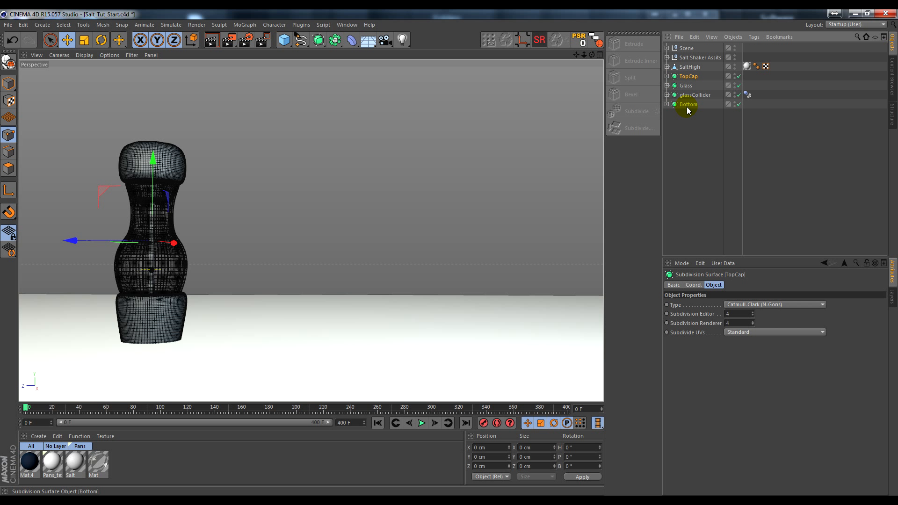
# Compare the subdivision settings of Glass and glassCollider, and review the collider's Dynamics Body tag
pyautogui.click(695, 95)
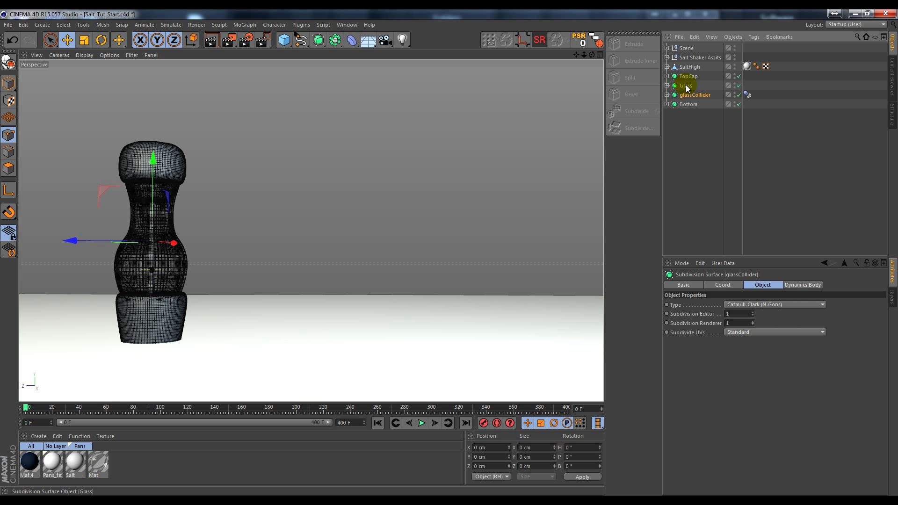
pyautogui.click(685, 86)
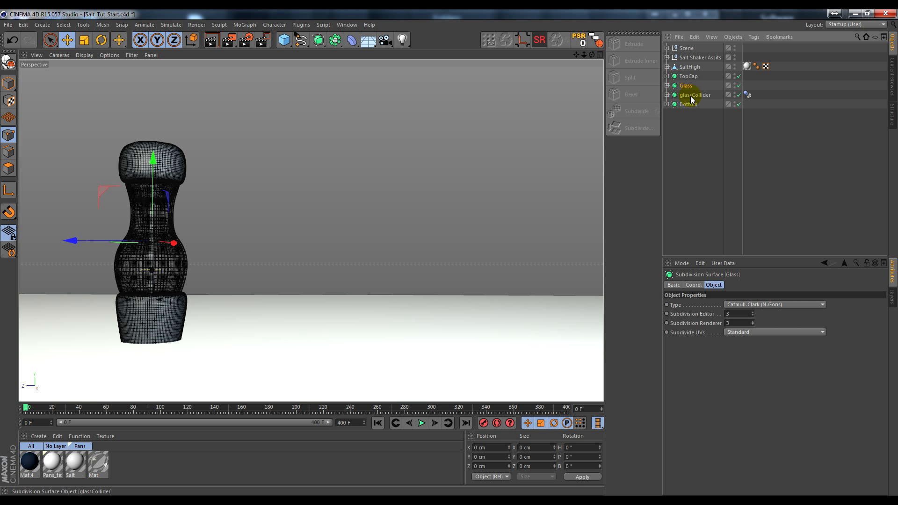
pyautogui.click(690, 96)
pyautogui.click(747, 95)
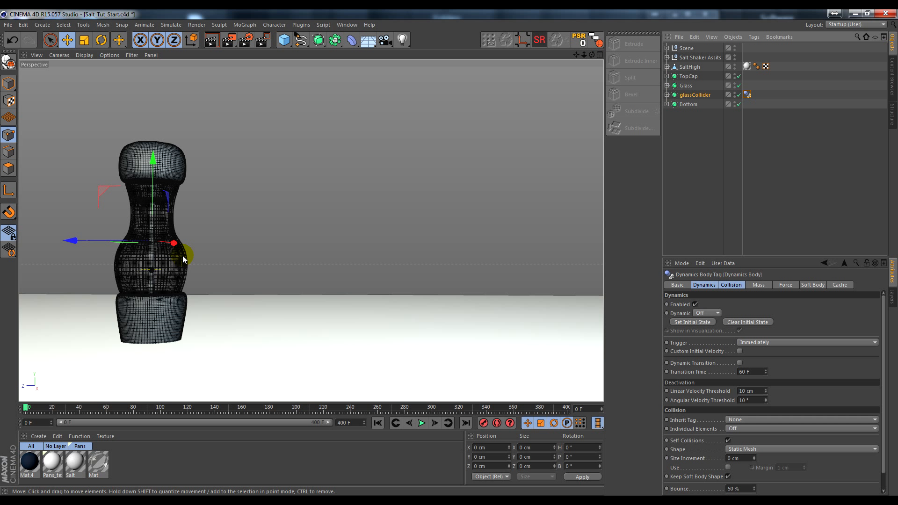
pyautogui.click(692, 96)
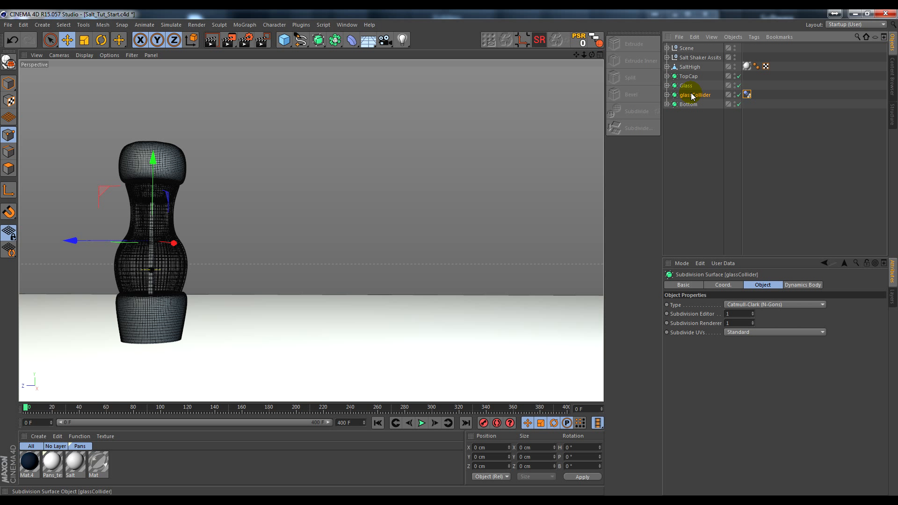
pyautogui.click(741, 314)
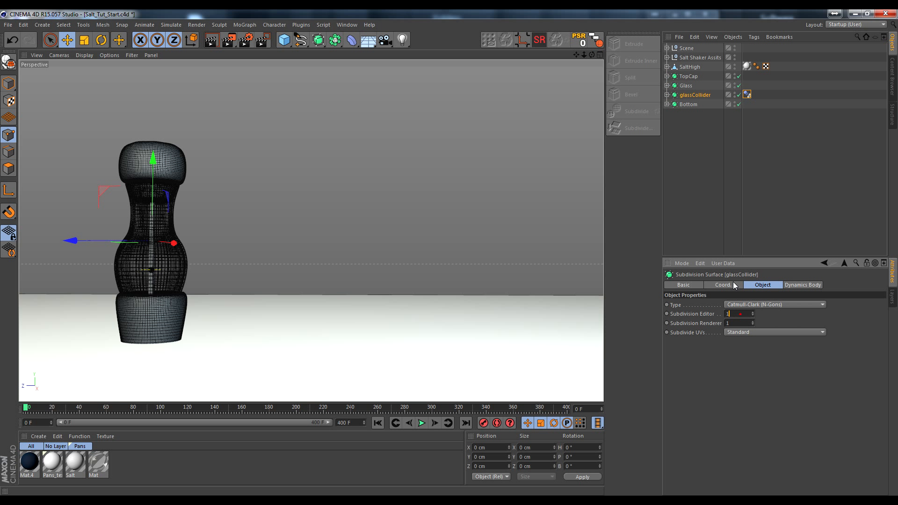
pyautogui.click(700, 95)
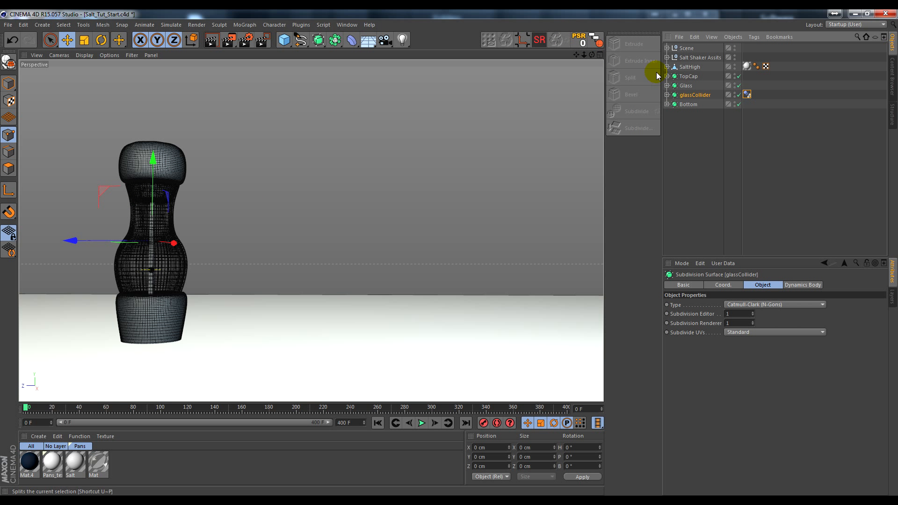
# Group TopCap, Glass, glassCollider and Bottom under a null named SubD Controller and expand its hierarchy
pyautogui.click(694, 94)
pyautogui.moveTo(689, 134); pyautogui.dragTo(688, 80)
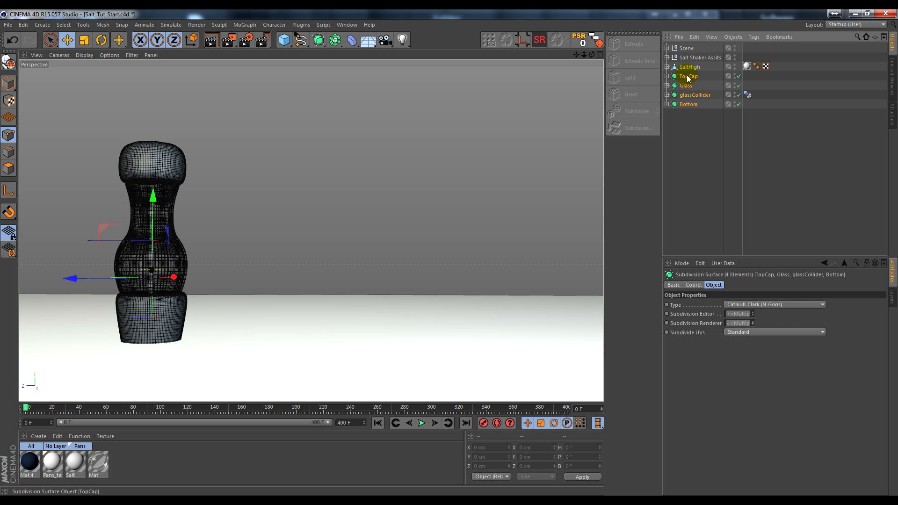
pyautogui.hotkey('alt', 'g')
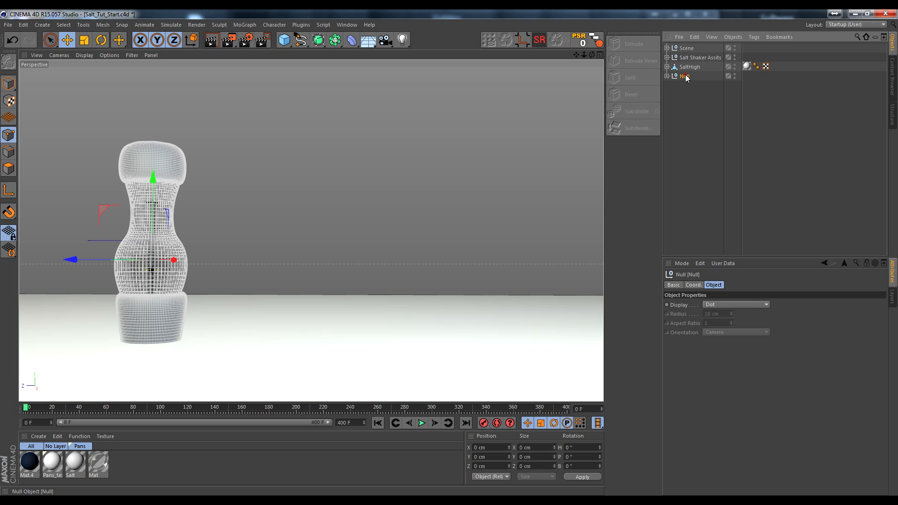
pyautogui.doubleClick(685, 76)
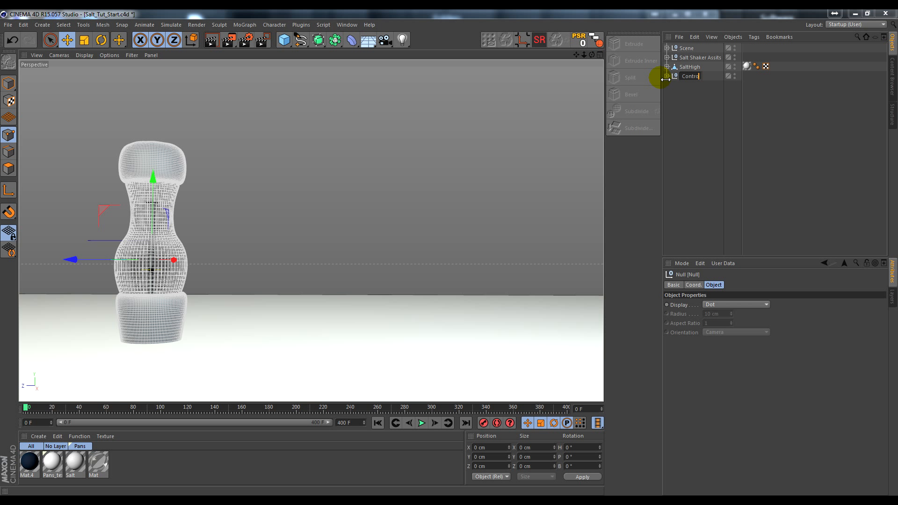
pyautogui.write('SubD Controller')
pyautogui.press('Return')
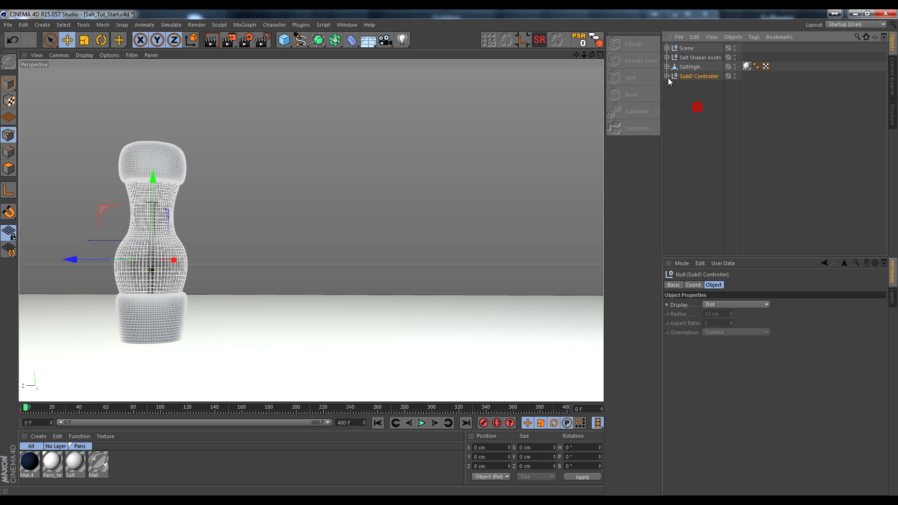
pyautogui.click(667, 76)
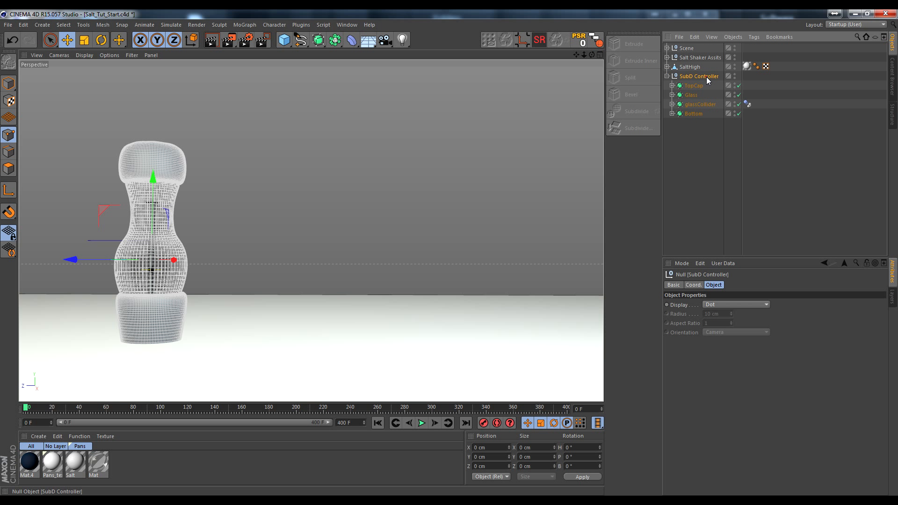
# Add a user data entry named TopCap Subs to the SubD Controller null
pyautogui.moveTo(758, 262); pyautogui.dragTo(759, 239)
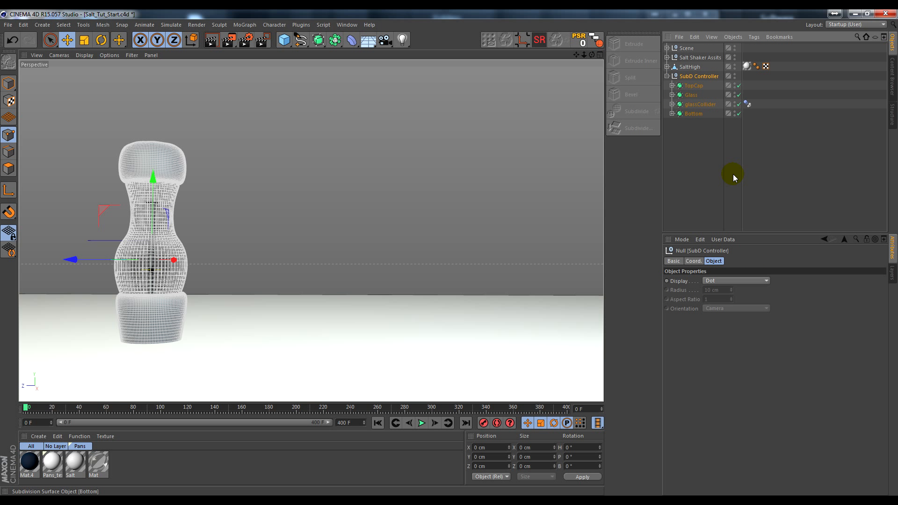
pyautogui.click(723, 239)
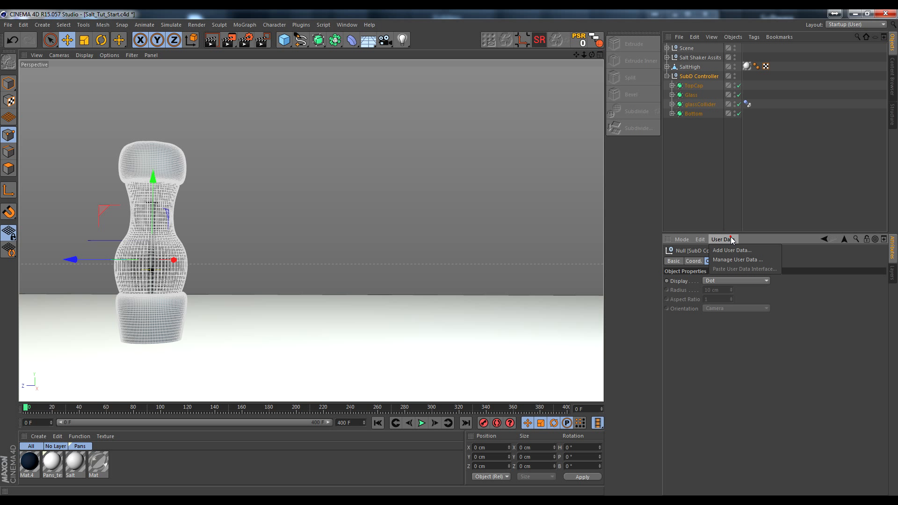
pyautogui.click(743, 260)
pyautogui.moveTo(649, 126); pyautogui.dragTo(297, 121)
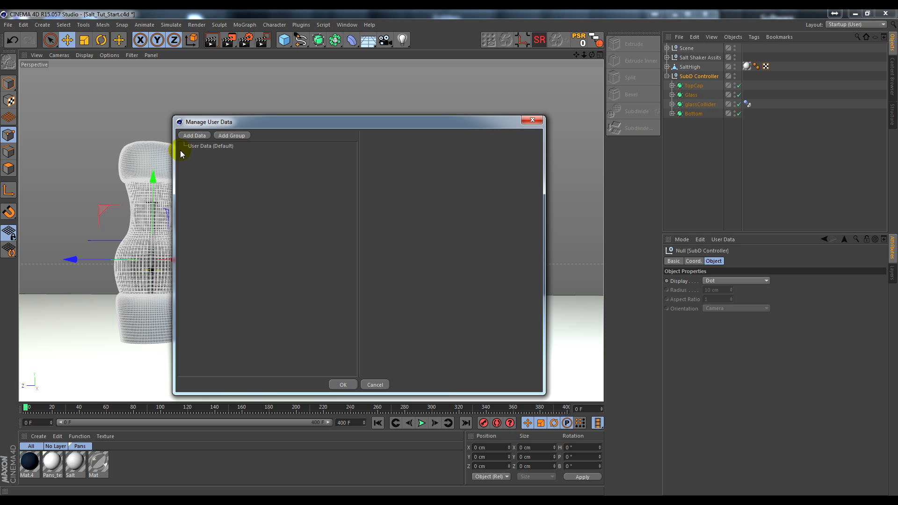
pyautogui.click(196, 136)
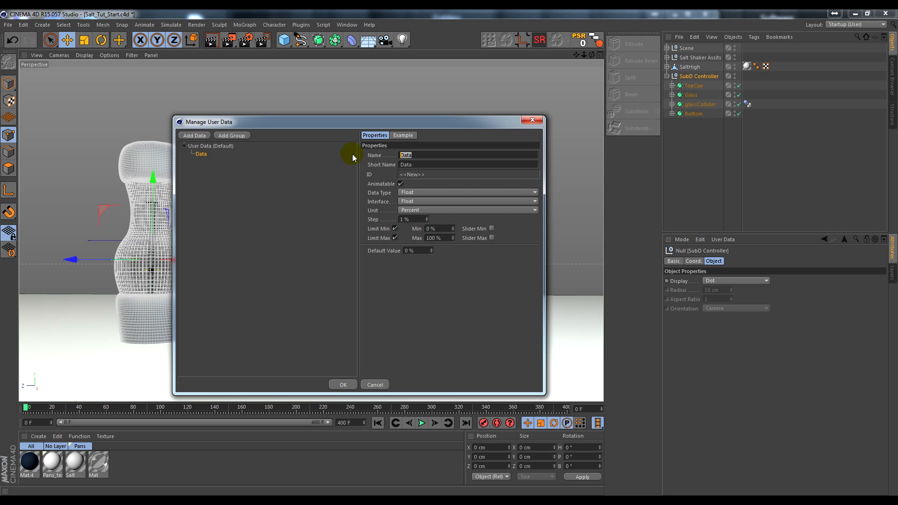
pyautogui.write('TopCap Subs')
pyautogui.press('Return')
# Make TopCap Subs an Integer with a maximum of 5, enabling slider limits of 0 and 5
pyautogui.click(415, 192)
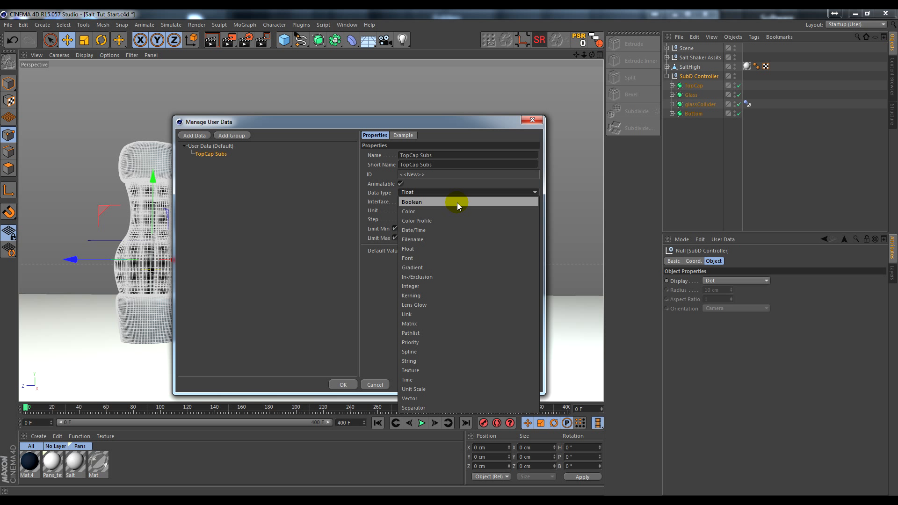
pyautogui.click(451, 285)
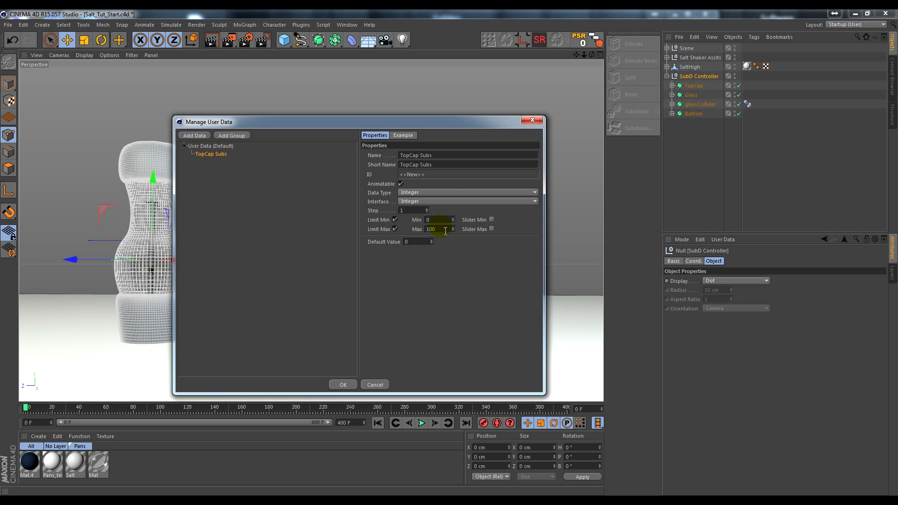
pyautogui.doubleClick(446, 232)
pyautogui.write('5')
pyautogui.click(492, 219)
pyautogui.click(492, 229)
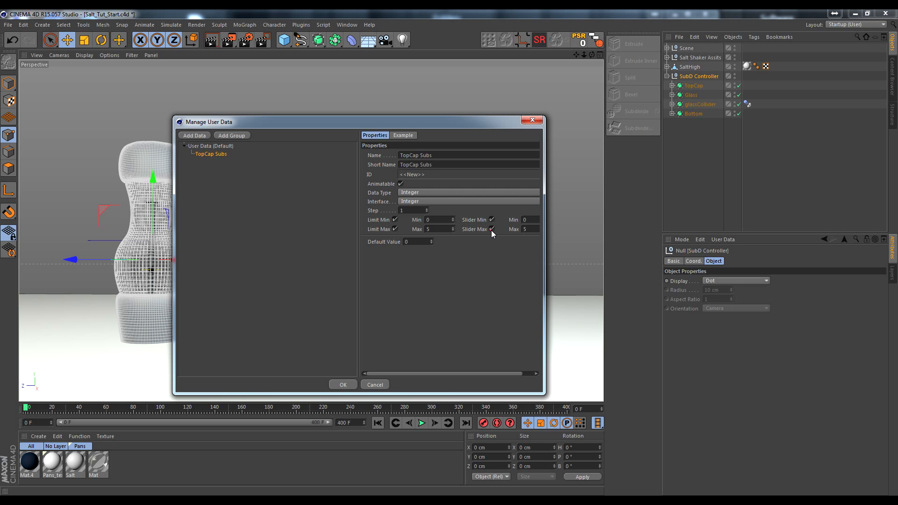
pyautogui.doubleClick(531, 230)
pyautogui.click(530, 235)
pyautogui.click(452, 229)
pyautogui.click(436, 231)
pyautogui.click(429, 231)
# Duplicate the TopCap Subs entry and set both the copy's name and short name to Glass Subs
pyautogui.click(271, 178)
pyautogui.keyDown('ctrl'); pyautogui.moveTo(207, 155); pyautogui.dragTo(219, 161); pyautogui.keyUp('ctrl')
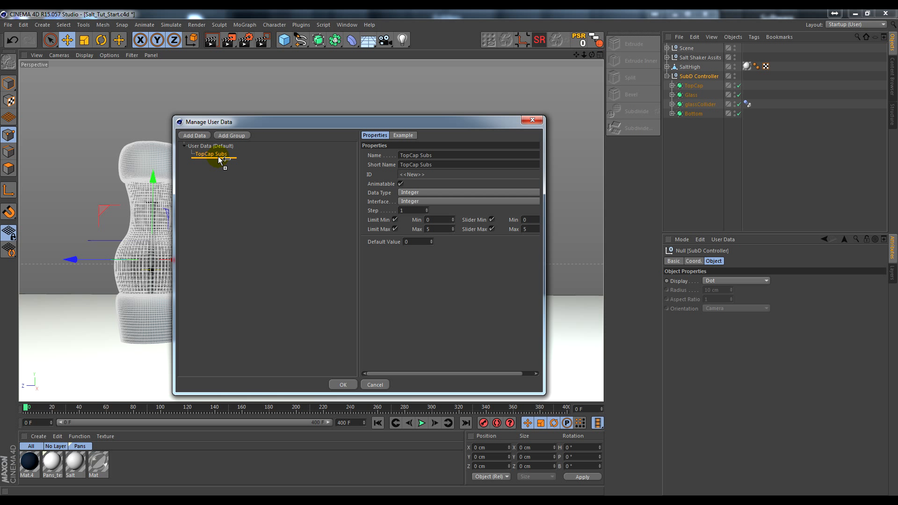
pyautogui.click(458, 155)
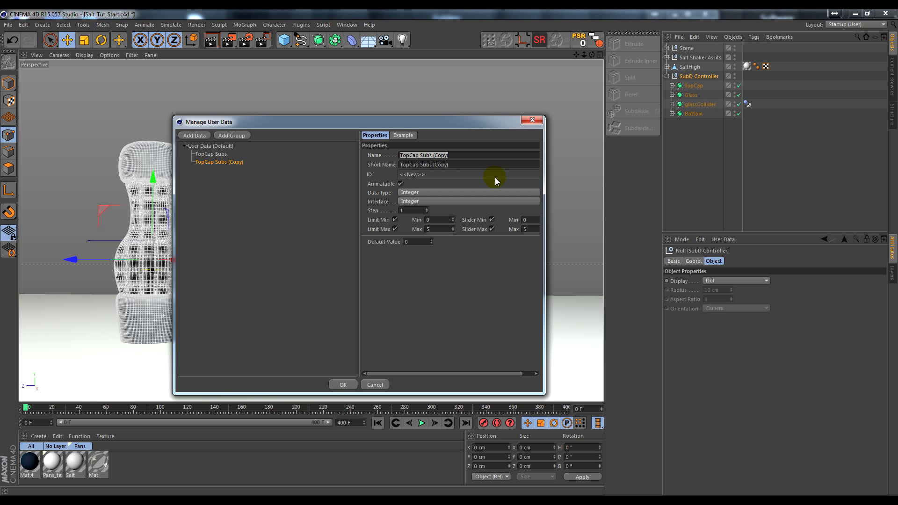
pyautogui.write('Glass Su')
pyautogui.click(502, 165)
pyautogui.write('Glass Subs')
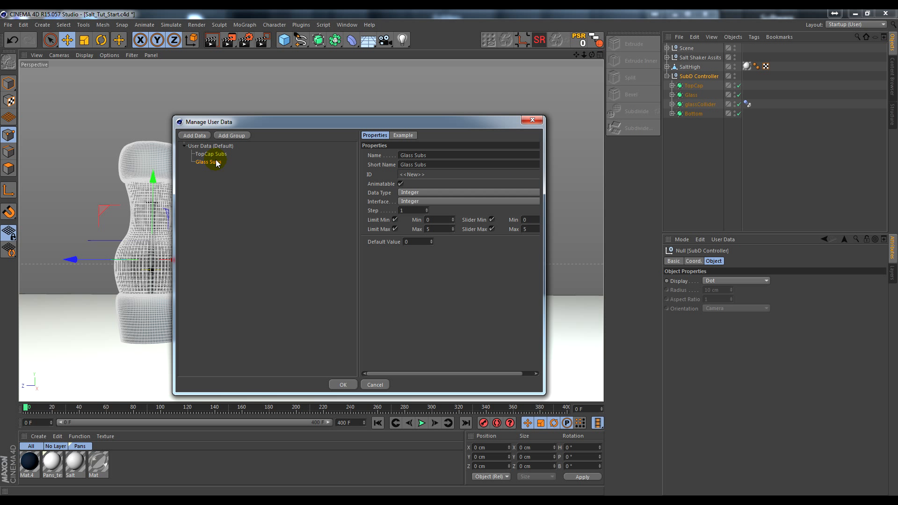
# Duplicate the Glass Subs entry as Bottom Subs and apply the user data changes
pyautogui.hotkey('ctrl', 'c')
pyautogui.hotkey('ctrl', 'v')
pyautogui.click(459, 154)
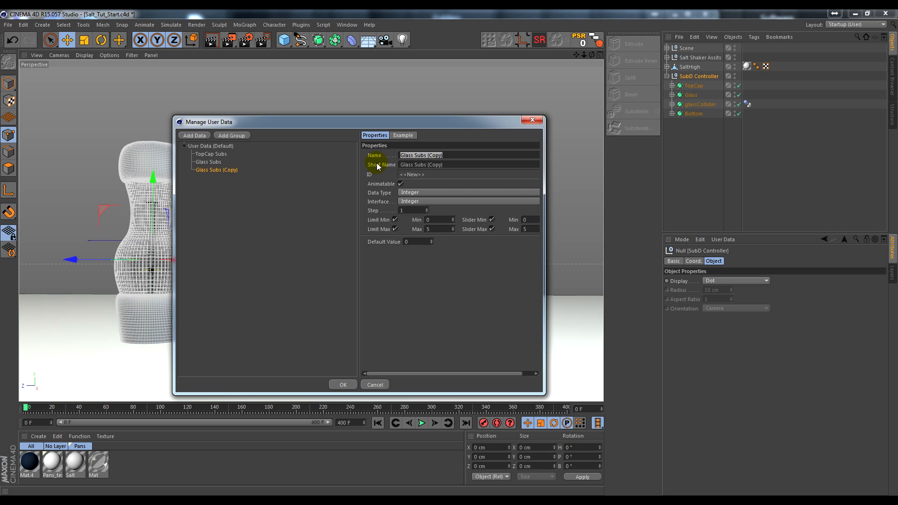
pyautogui.write('Bottom Subs')
pyautogui.click(454, 166)
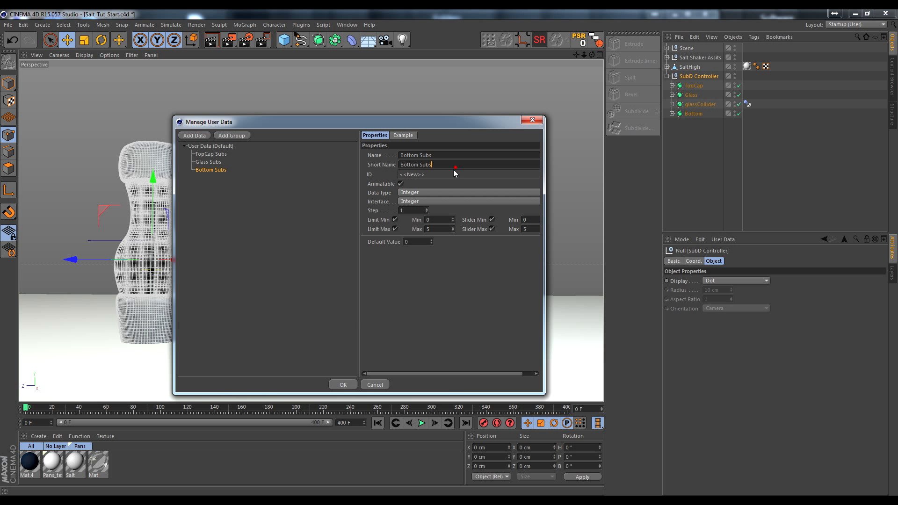
pyautogui.click(343, 385)
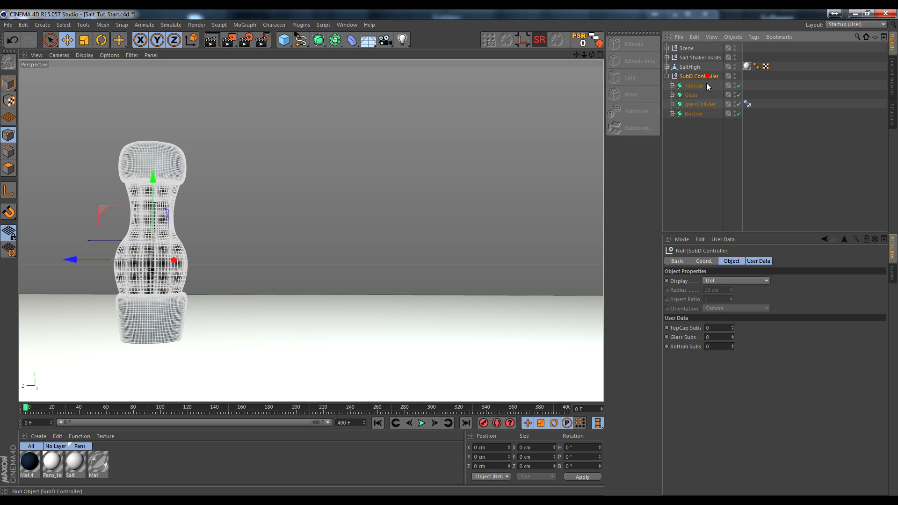
# Display the SubD Controller's user data, add an XPresso tag to the null, and enlarge the XPresso Editor window
pyautogui.click(766, 261)
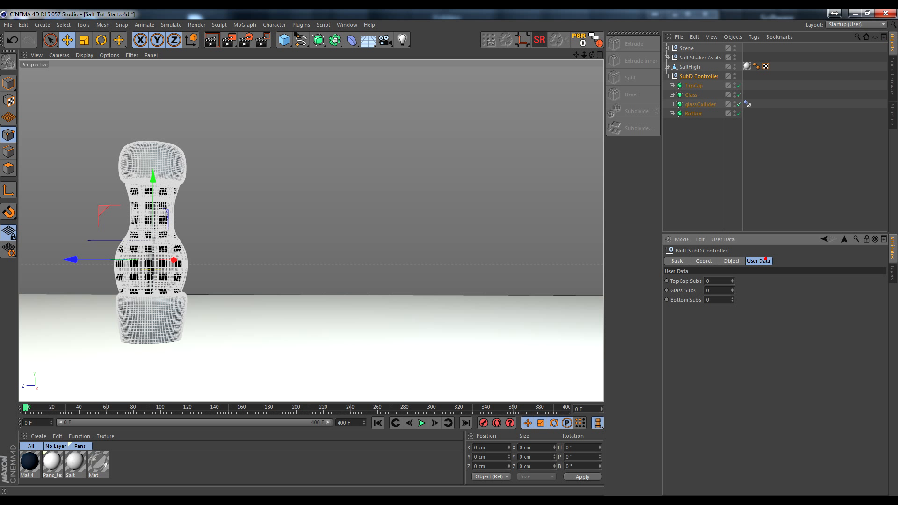
pyautogui.click(720, 291)
pyautogui.click(733, 288)
pyautogui.click(704, 75)
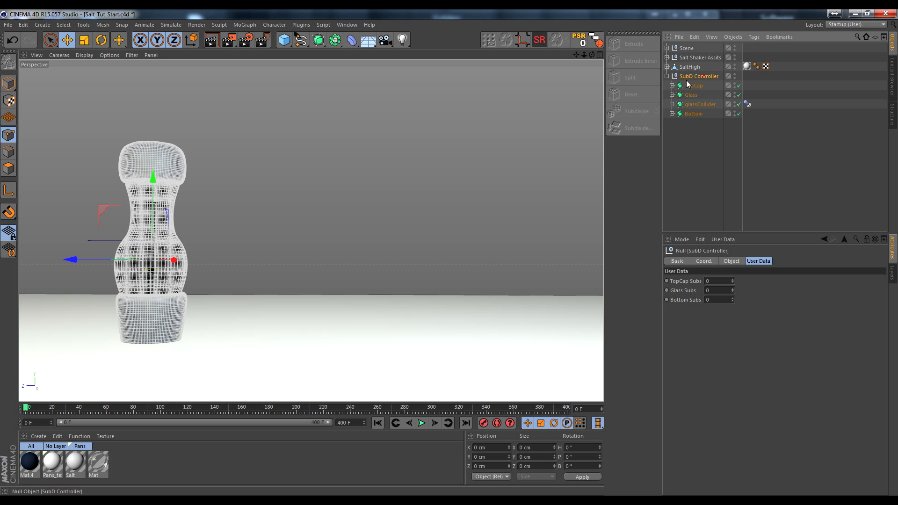
pyautogui.rightClick(695, 76)
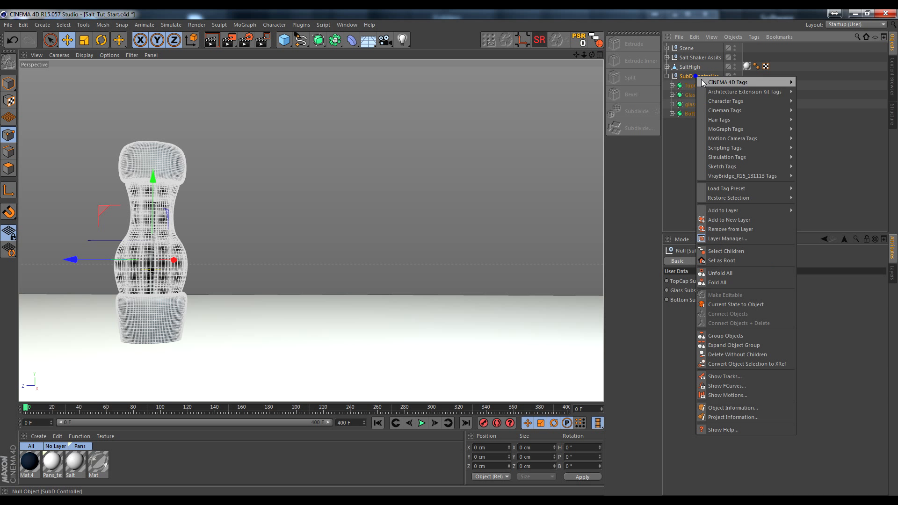
pyautogui.moveTo(734, 83)
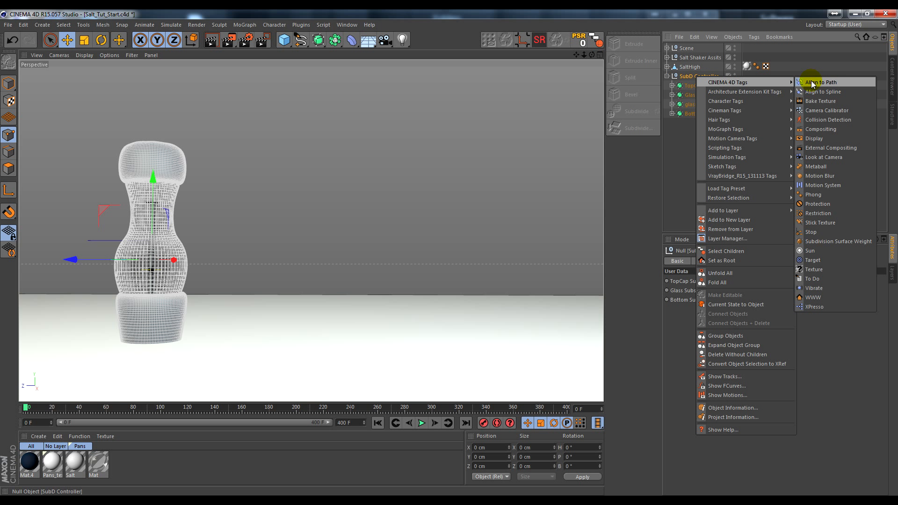
pyautogui.click(829, 305)
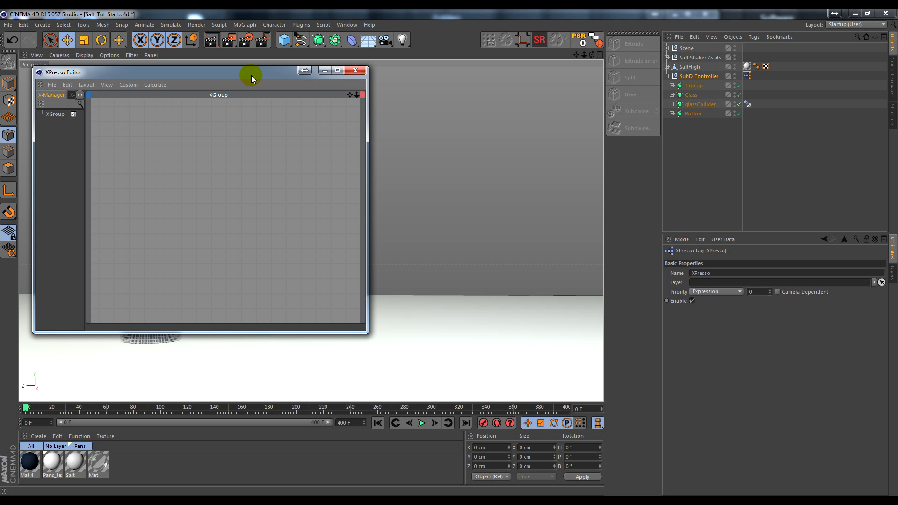
pyautogui.moveTo(251, 75); pyautogui.dragTo(277, 90)
pyautogui.moveTo(403, 354); pyautogui.dragTo(508, 395)
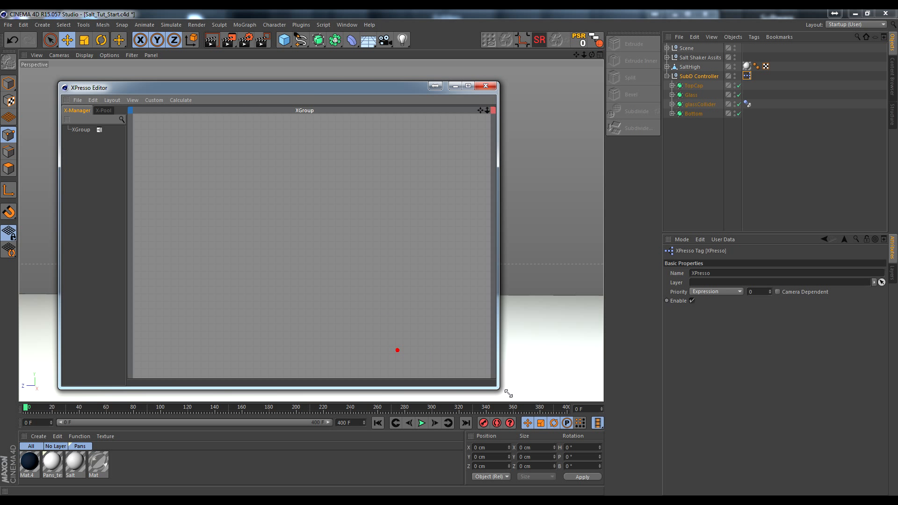
pyautogui.moveTo(241, 90); pyautogui.dragTo(208, 105)
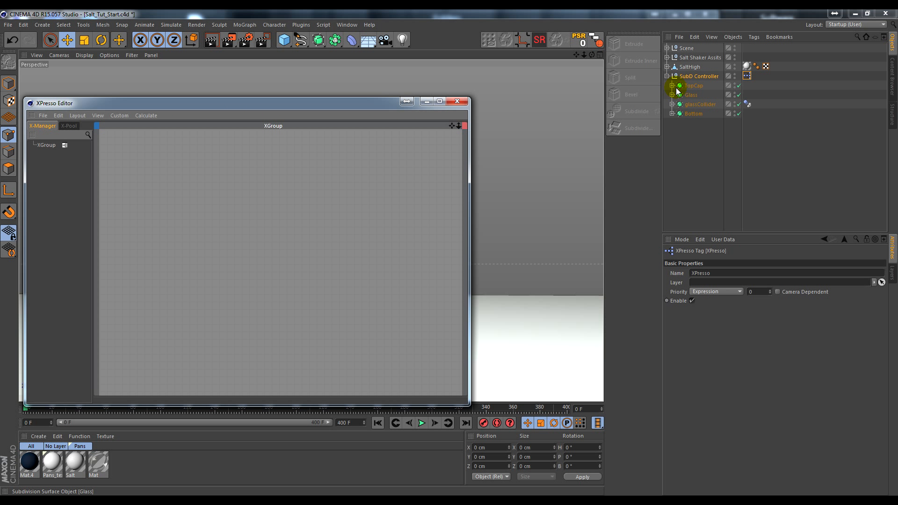
# Add SubD Controller as an XPresso node with TopCap Subs, Glass Subs and Bottom Subs output ports, and widen the node
pyautogui.moveTo(697, 76); pyautogui.dragTo(148, 281)
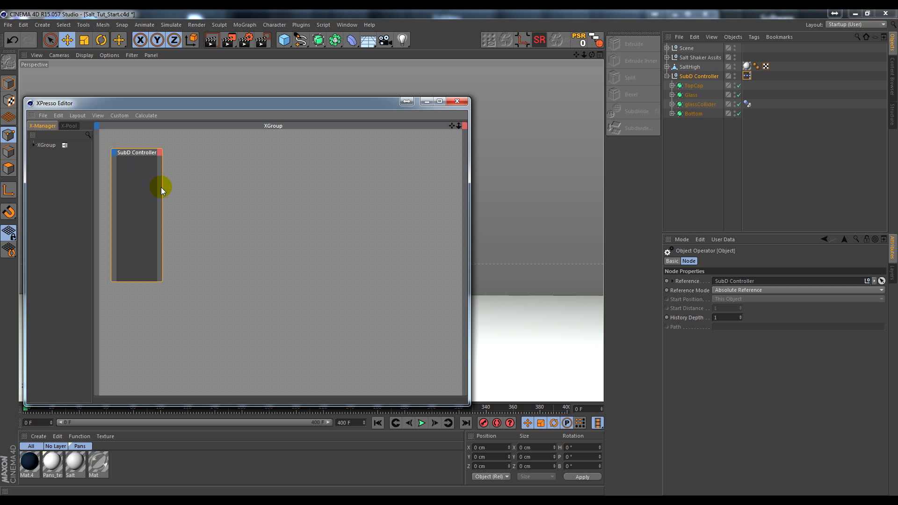
pyautogui.click(159, 153)
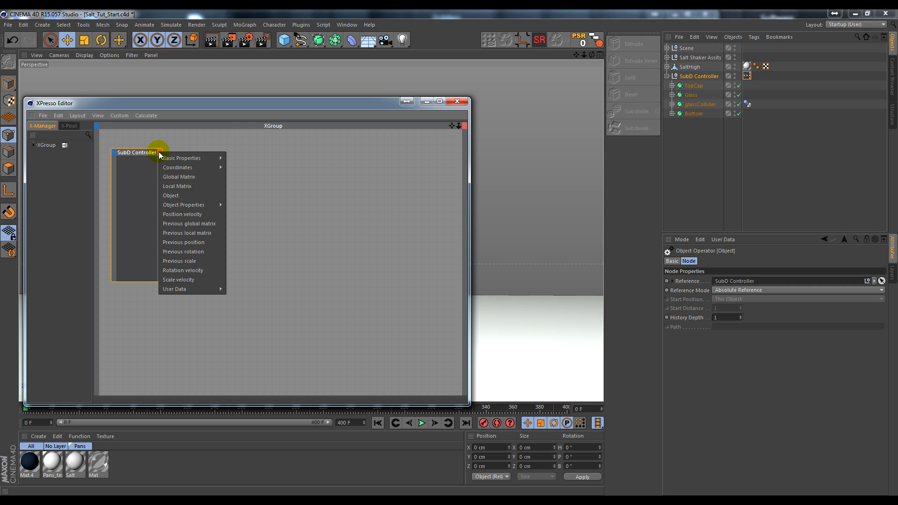
pyautogui.moveTo(186, 290)
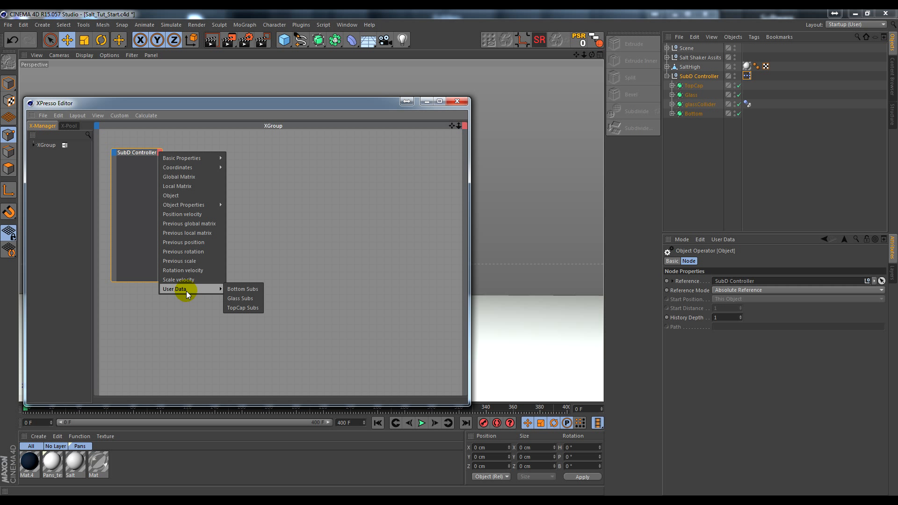
pyautogui.click(248, 307)
pyautogui.click(159, 152)
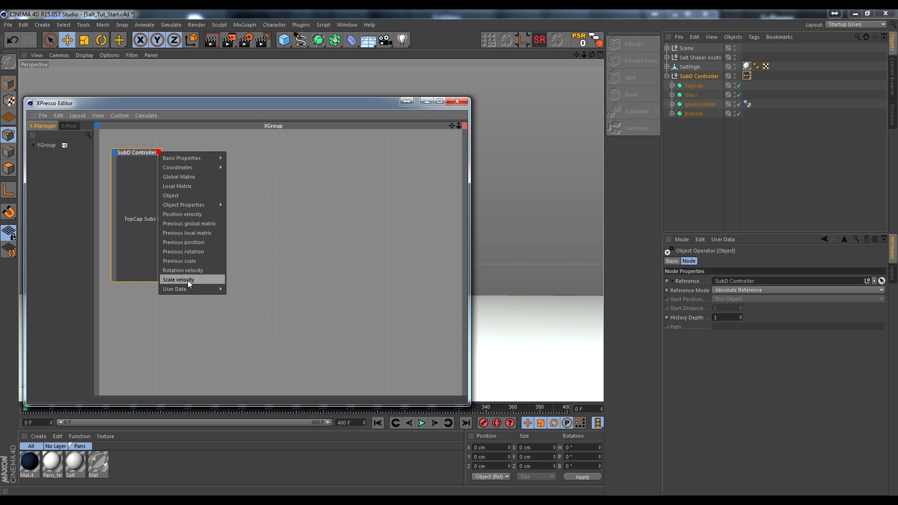
pyautogui.moveTo(217, 289)
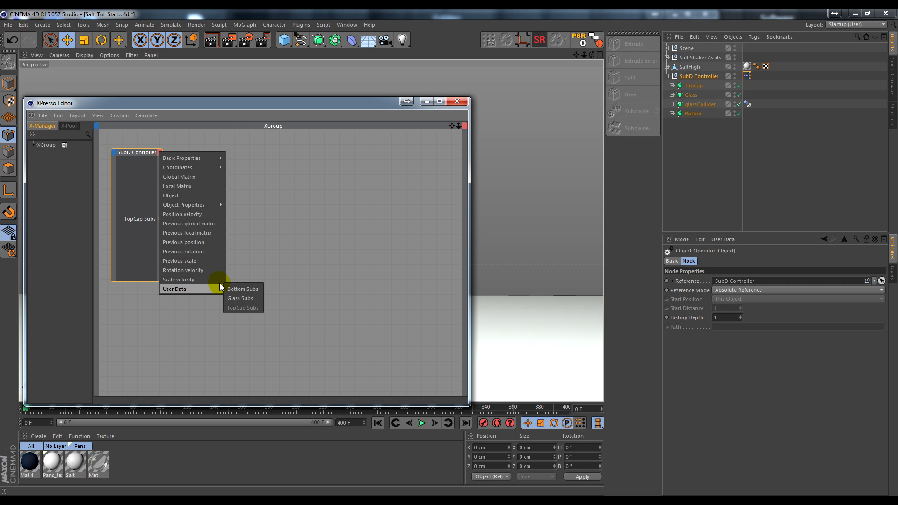
pyautogui.click(248, 299)
pyautogui.click(161, 151)
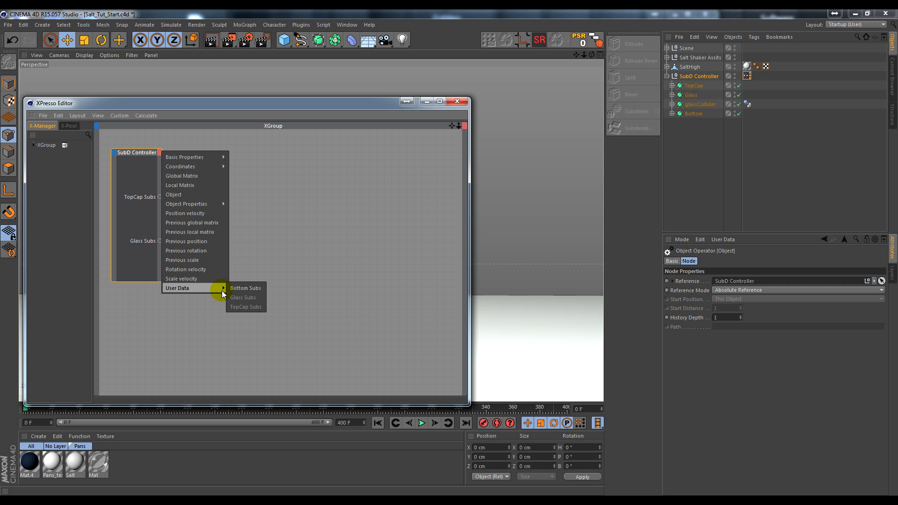
pyautogui.click(248, 292)
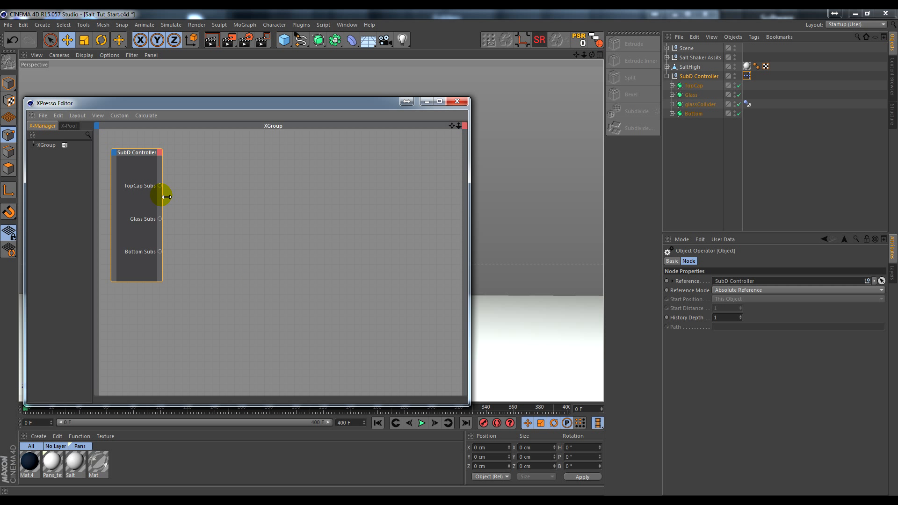
pyautogui.moveTo(166, 197); pyautogui.dragTo(192, 197)
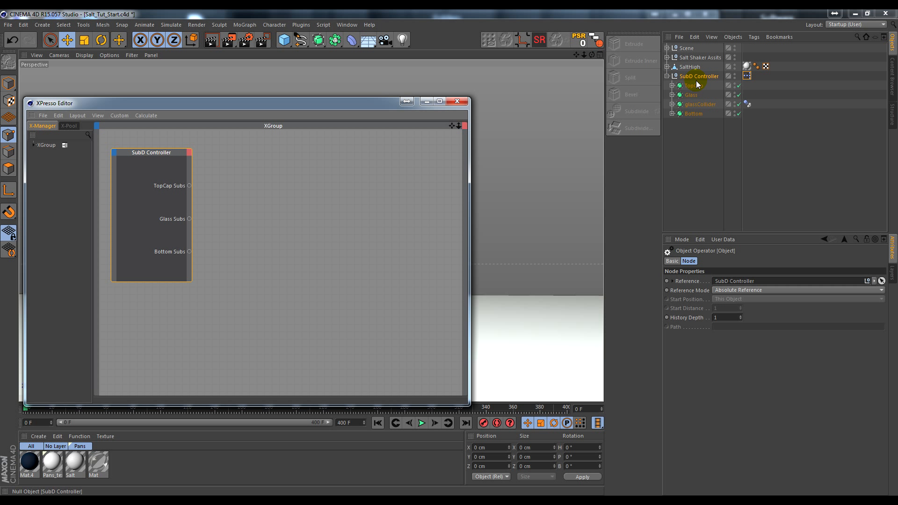
# Add TopCap, Glass and Bottom as XPresso nodes and stack them, taller, in a column beside the SubD Controller node
pyautogui.moveTo(695, 85); pyautogui.dragTo(336, 171)
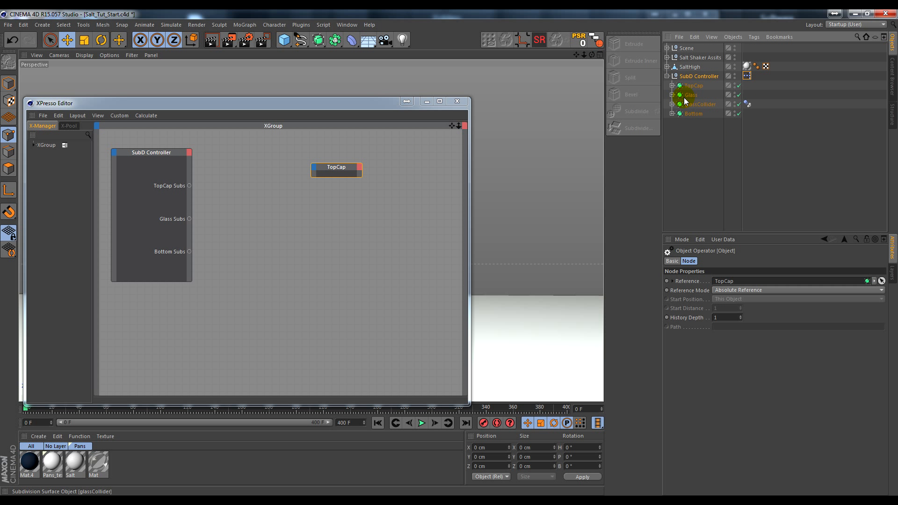
pyautogui.moveTo(690, 94); pyautogui.dragTo(346, 195)
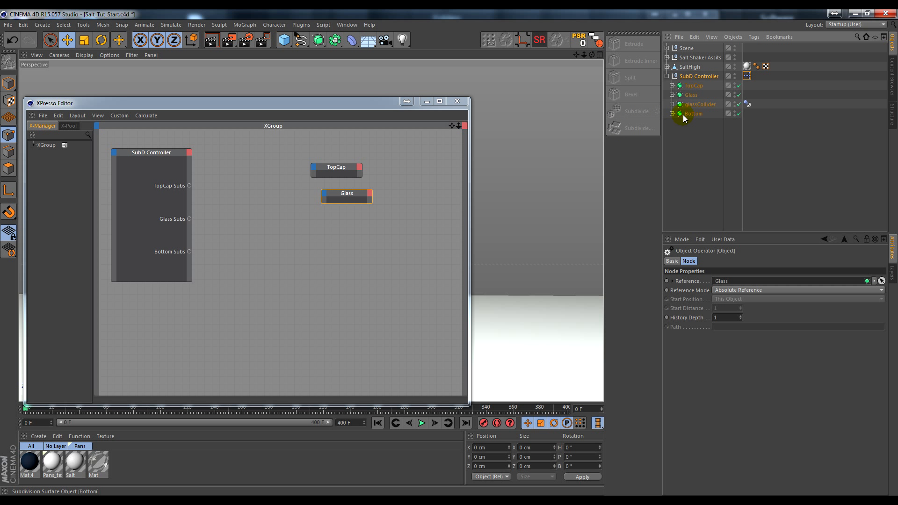
pyautogui.moveTo(683, 114); pyautogui.dragTo(335, 255)
pyautogui.click(340, 205)
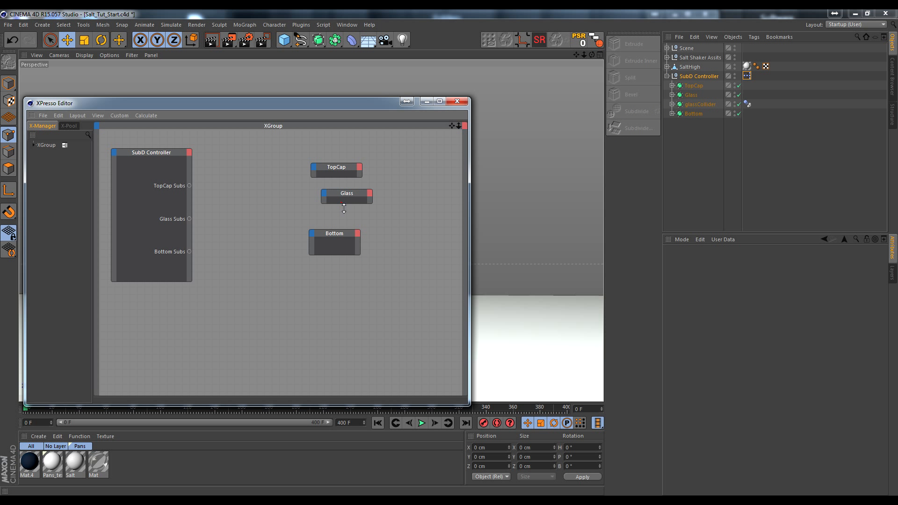
pyautogui.moveTo(344, 208); pyautogui.dragTo(344, 218)
pyautogui.moveTo(343, 178); pyautogui.dragTo(333, 197)
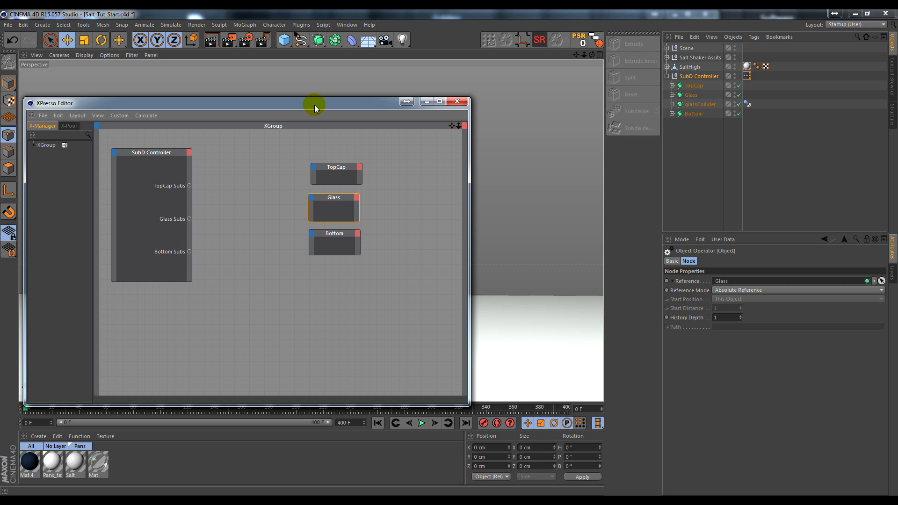
# Add Subdivision Editor and Subdivision Renderer input ports to the TopCap node
pyautogui.click(313, 167)
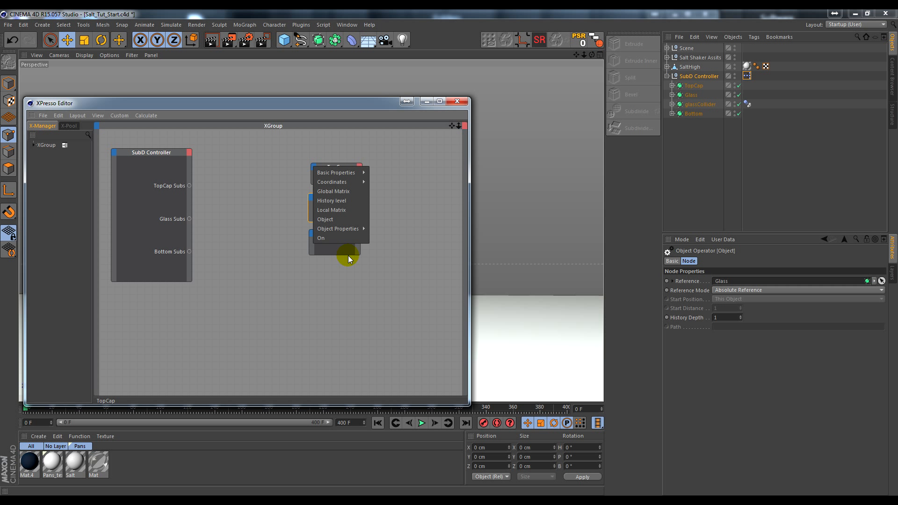
pyautogui.moveTo(346, 228)
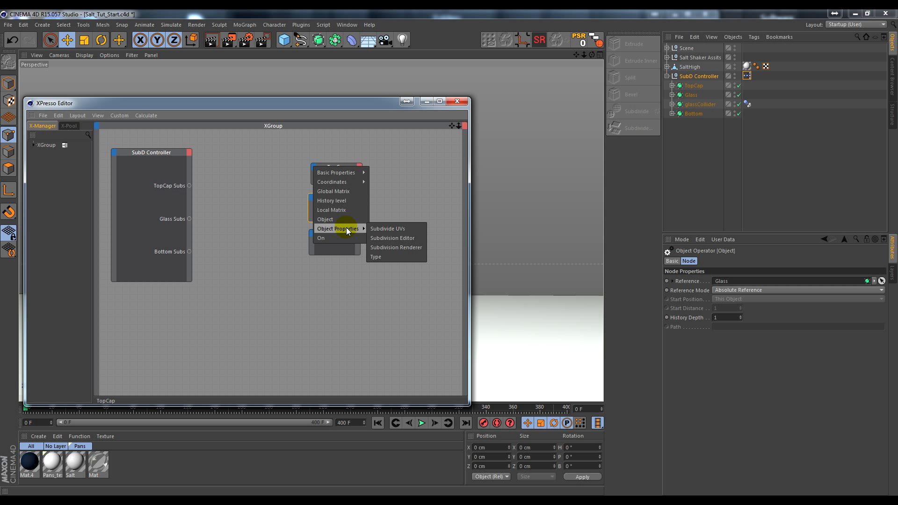
pyautogui.click(406, 237)
pyautogui.click(313, 167)
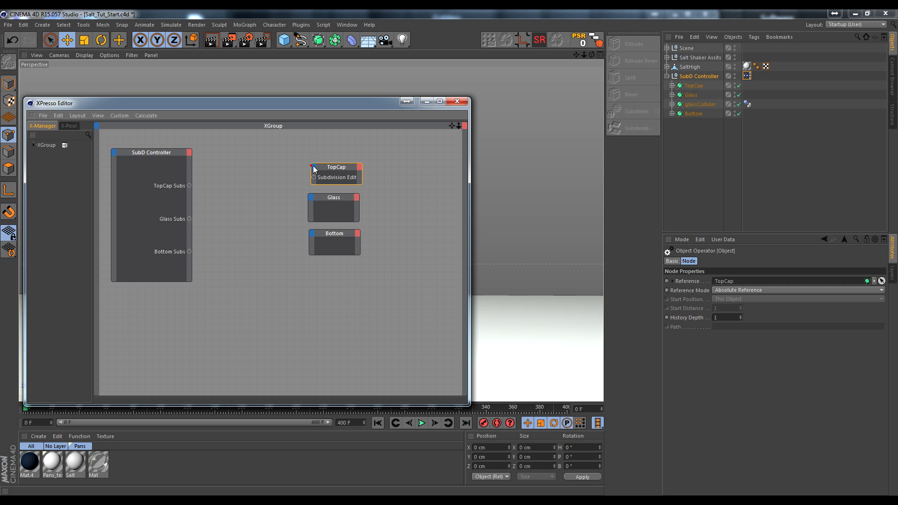
pyautogui.moveTo(361, 229)
pyautogui.click(392, 246)
# Give the Glass node Subdivision Editor and Subdivision Renderer input ports, removing the mistaken Subdivide UVs port
pyautogui.click(311, 197)
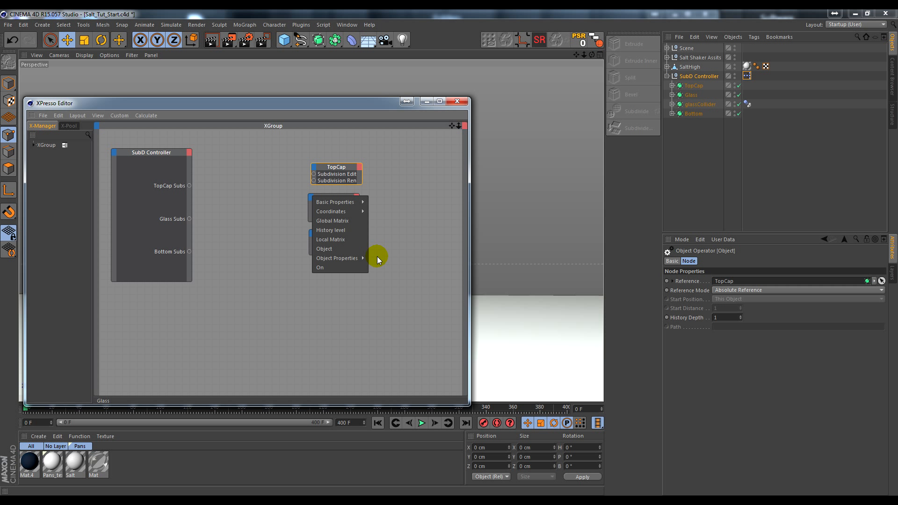
pyautogui.click(383, 265)
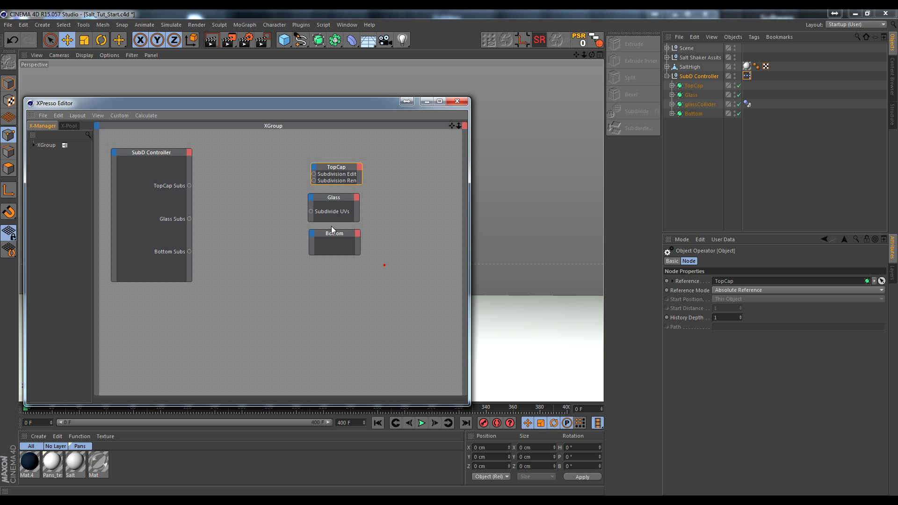
pyautogui.click(309, 198)
pyautogui.moveTo(352, 261)
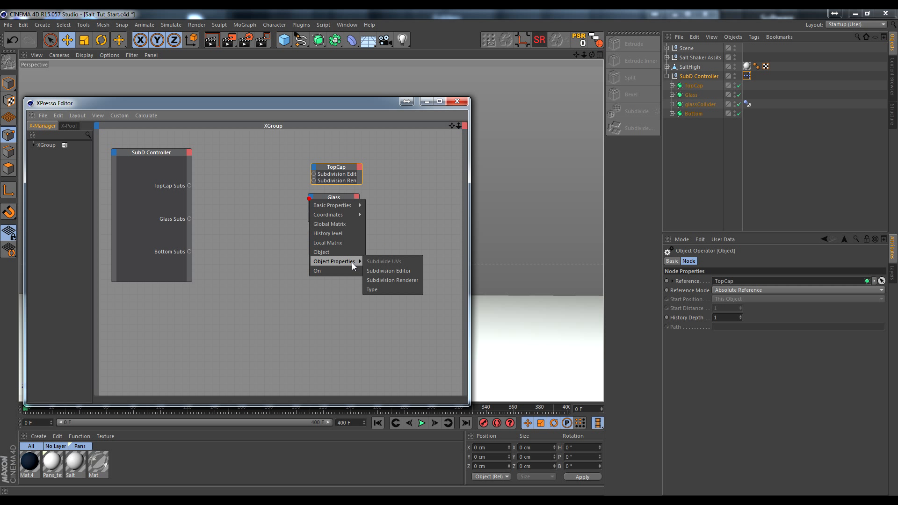
pyautogui.click(388, 274)
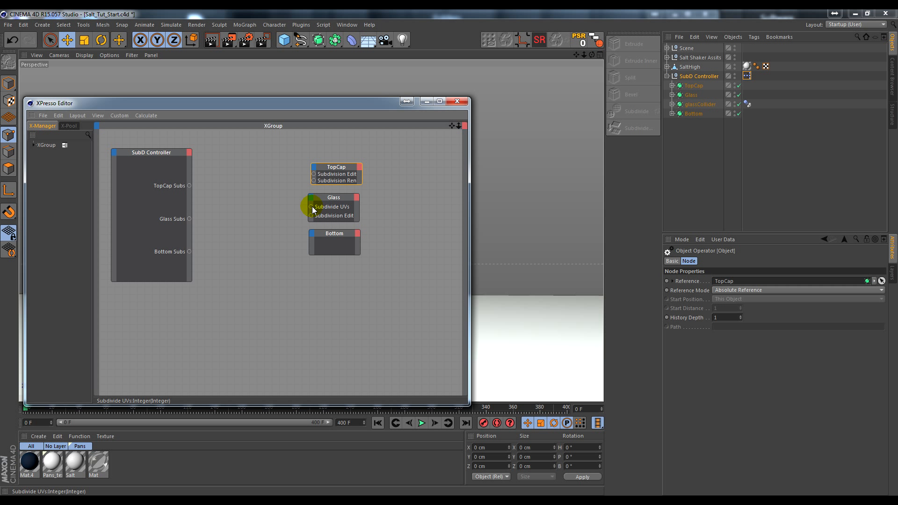
pyautogui.click(311, 207)
pyautogui.click(311, 198)
pyautogui.moveTo(355, 256)
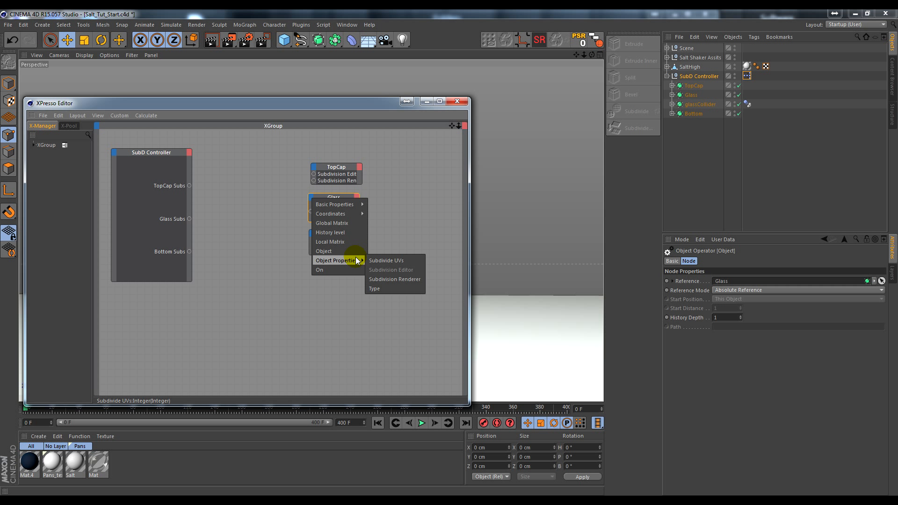
pyautogui.click(386, 279)
# Give the Bottom node Subdivision Renderer and Subdivision Editor input ports, removing the mistaken Subdivide UVs port
pyautogui.click(311, 232)
pyautogui.moveTo(357, 295)
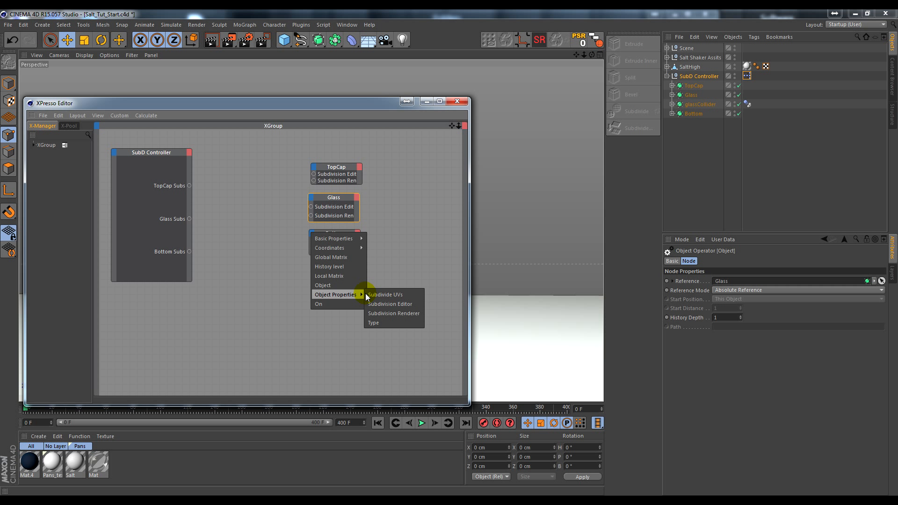
pyautogui.click(393, 304)
pyautogui.click(311, 233)
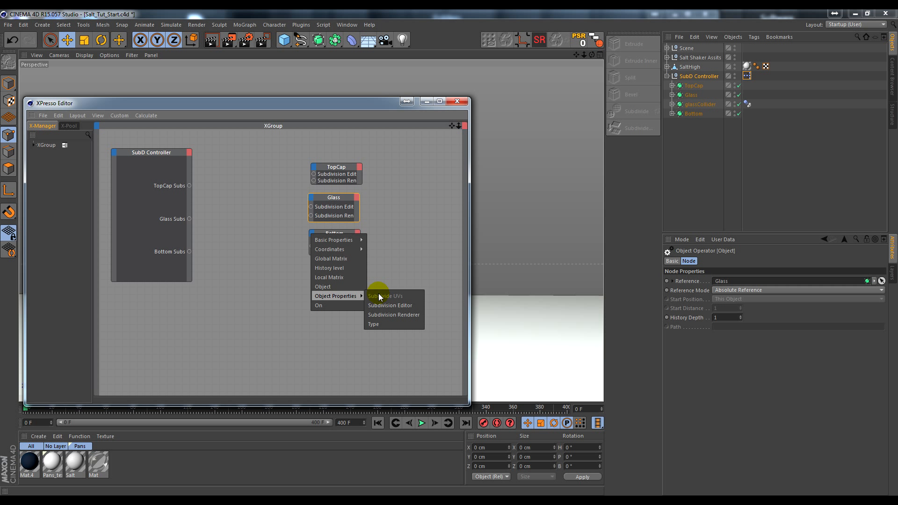
pyautogui.click(390, 311)
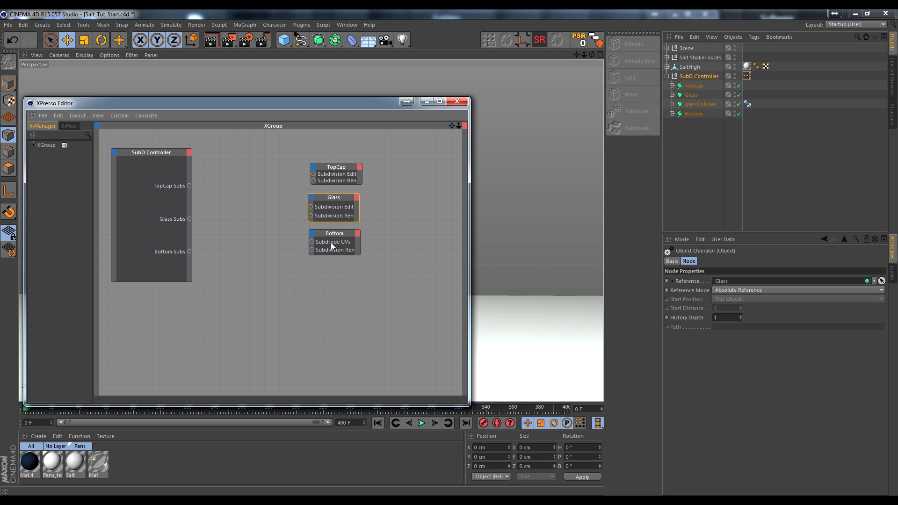
pyautogui.click(312, 235)
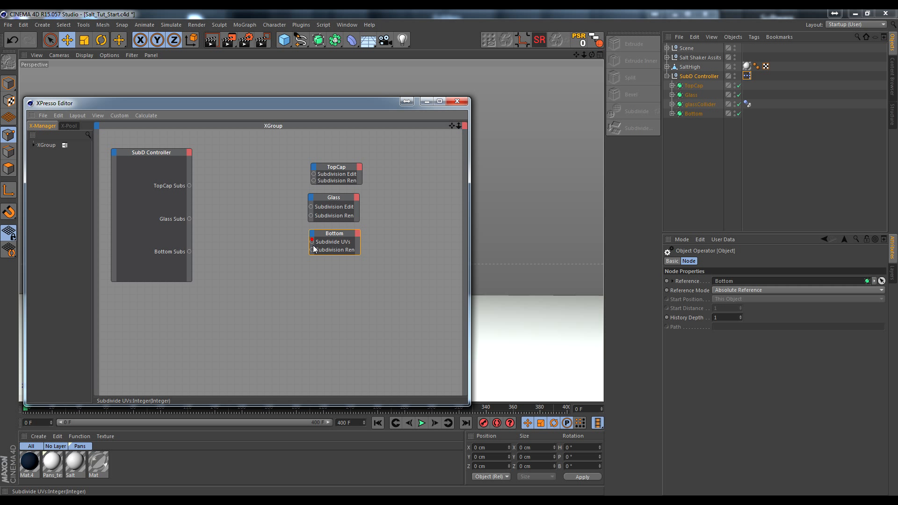
pyautogui.click(312, 242)
pyautogui.moveTo(356, 298)
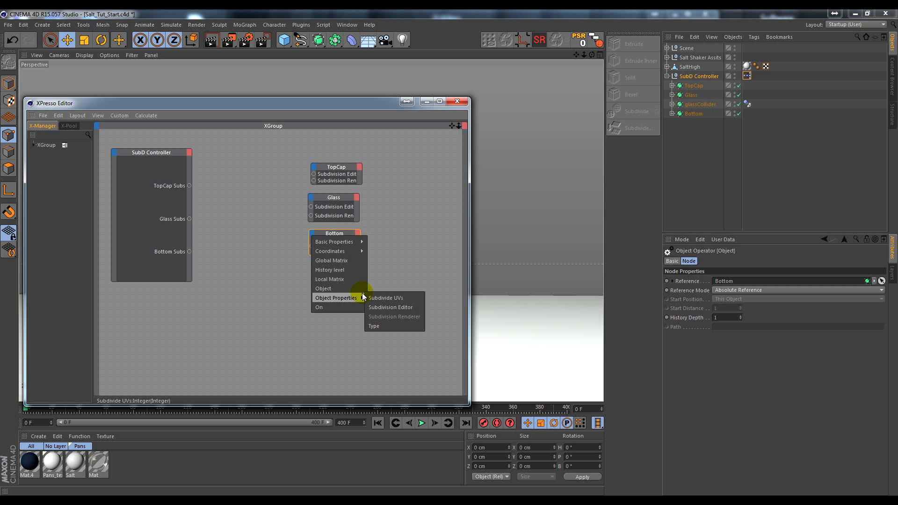
pyautogui.click(383, 307)
# Enlarge the Bottom and Glass nodes so their ports are readable, and move the TopCap node slightly up
pyautogui.click(329, 247)
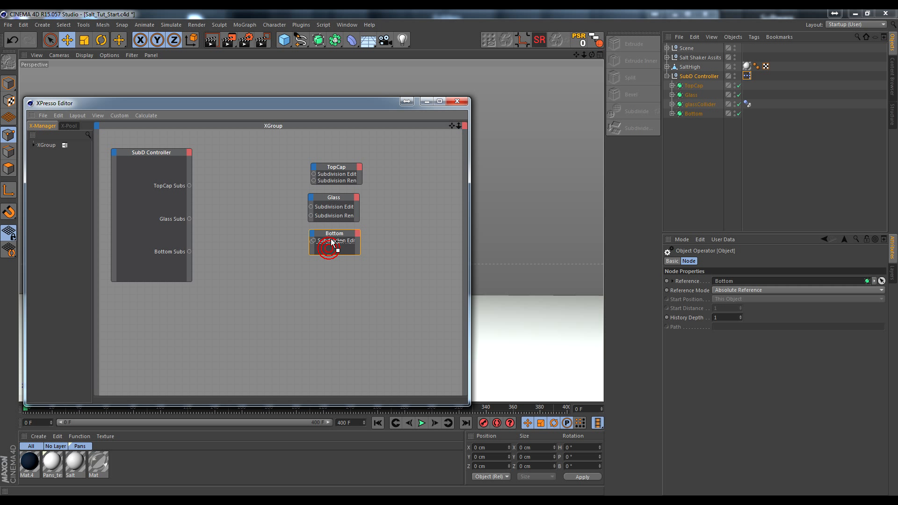
pyautogui.moveTo(333, 259); pyautogui.dragTo(334, 270)
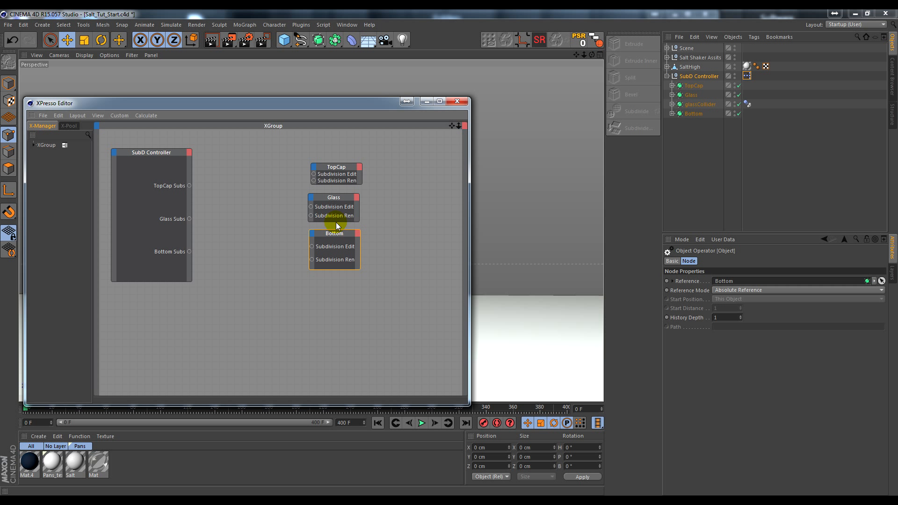
pyautogui.moveTo(335, 223); pyautogui.dragTo(375, 216)
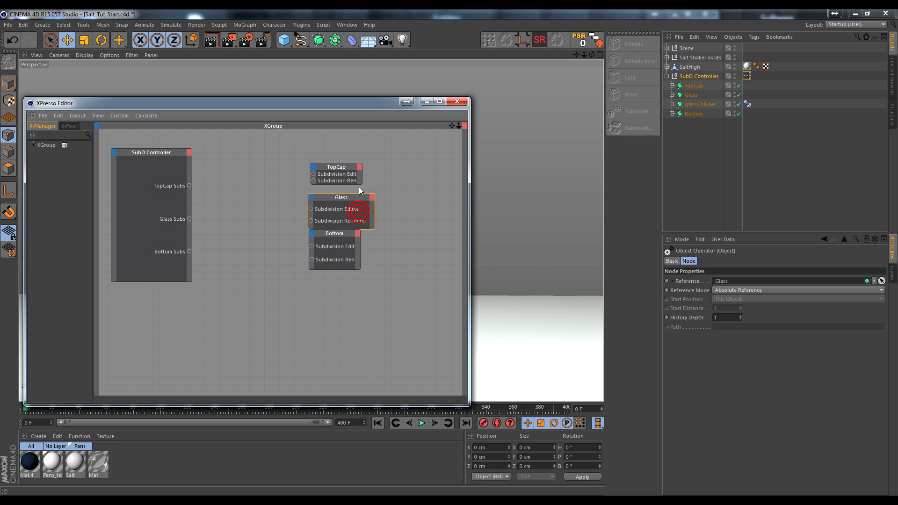
pyautogui.click(352, 185)
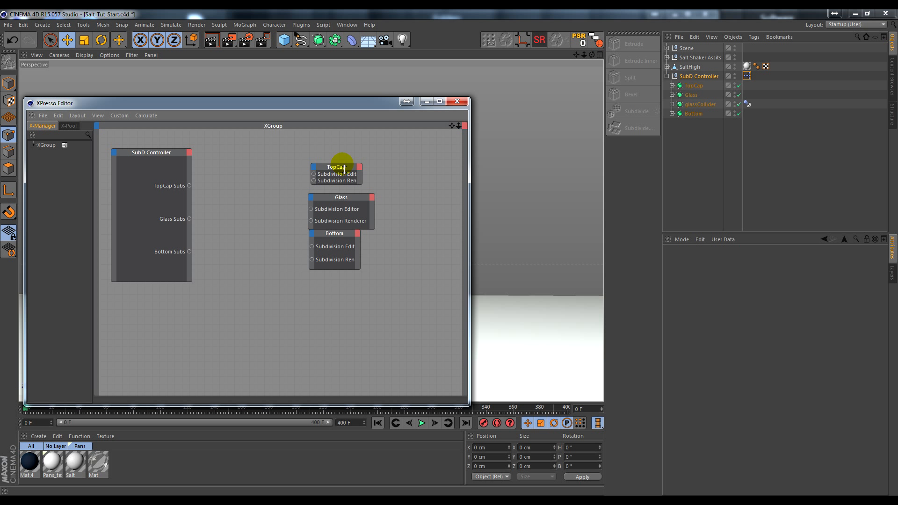
pyautogui.moveTo(341, 164); pyautogui.dragTo(344, 151)
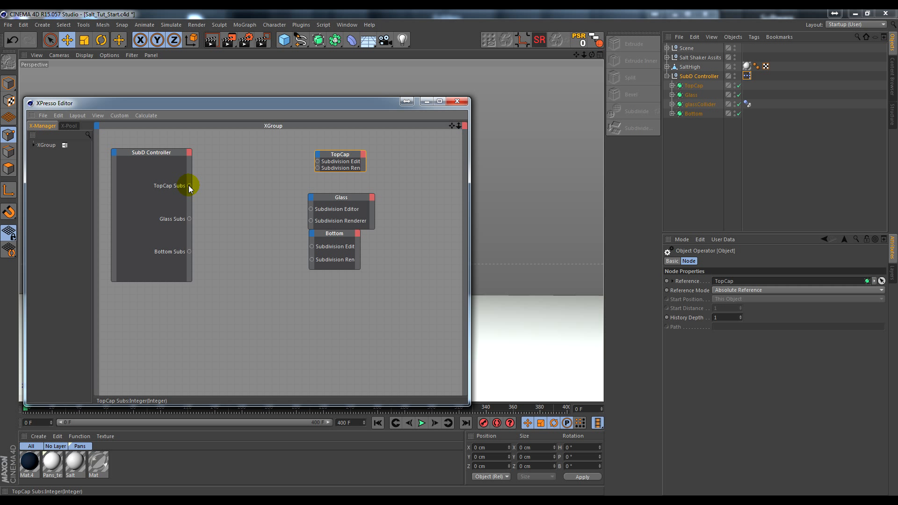
# Connect TopCap Subs and Glass Subs to the Subdivision Editor and Subdivision Renderer inputs of the TopCap and Glass nodes respectively
pyautogui.moveTo(189, 185); pyautogui.dragTo(318, 161)
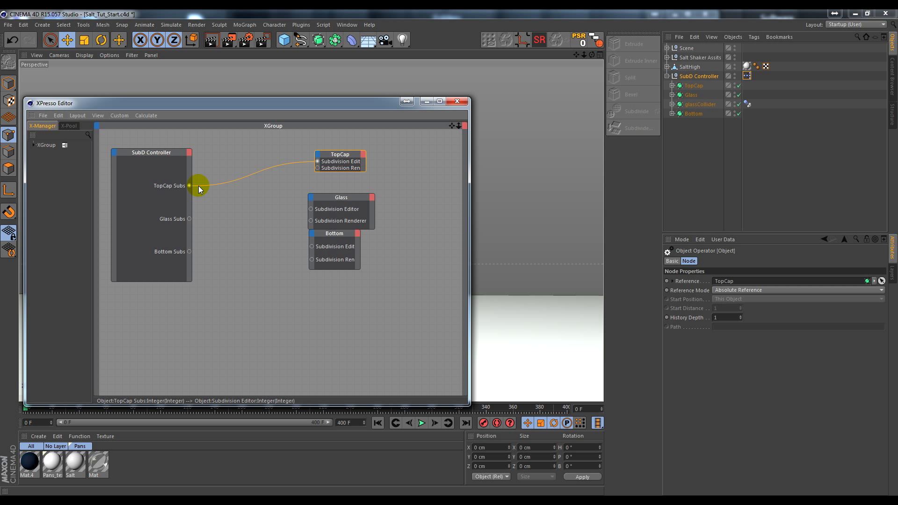
pyautogui.moveTo(189, 185); pyautogui.dragTo(317, 168)
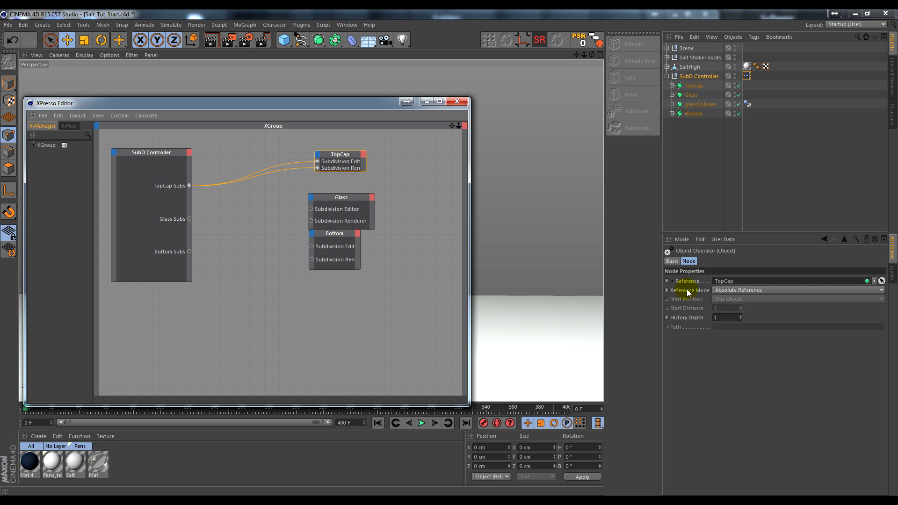
pyautogui.click(699, 76)
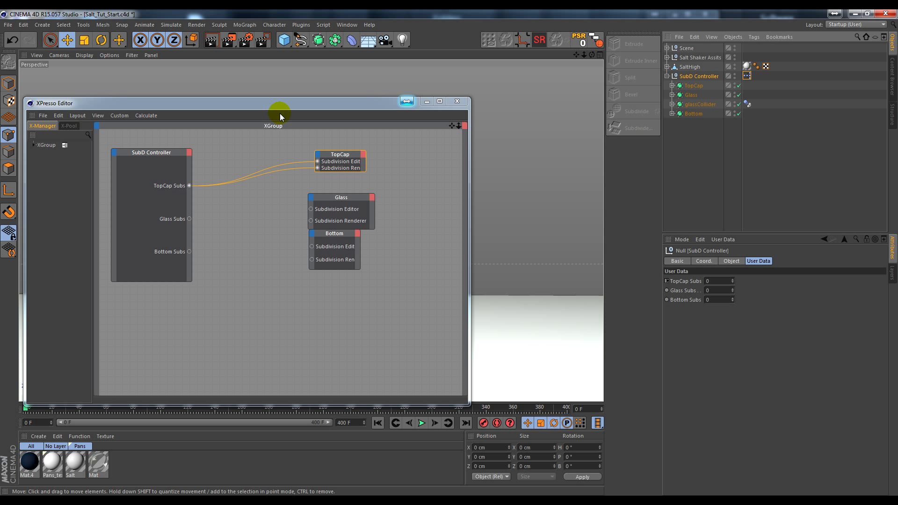
pyautogui.moveTo(188, 219); pyautogui.dragTo(308, 209)
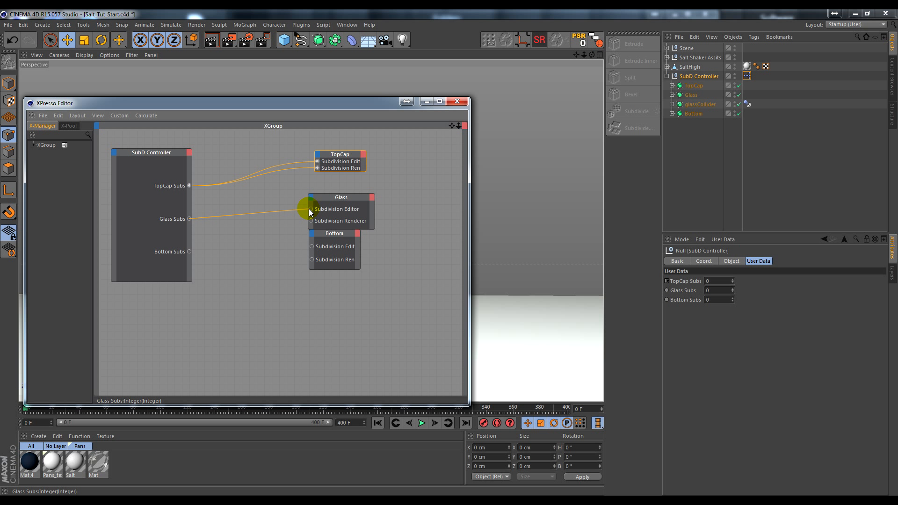
pyautogui.click(309, 208)
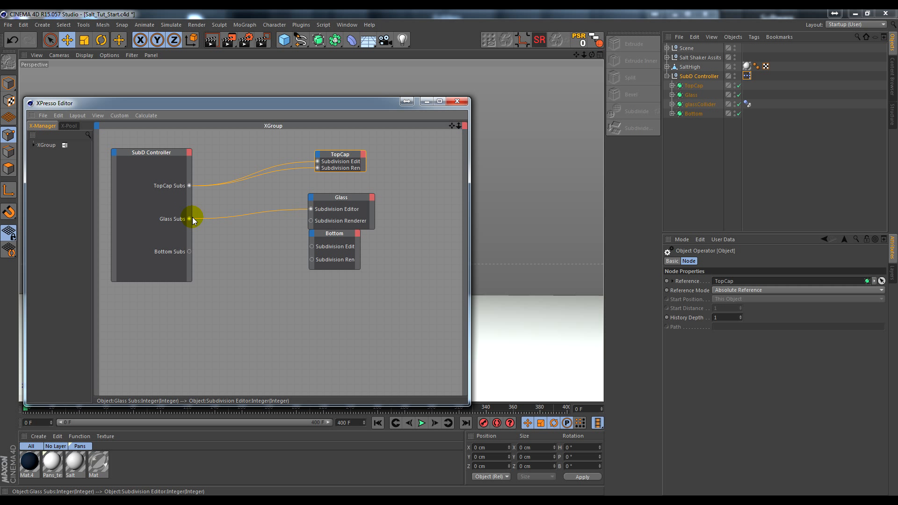
pyautogui.moveTo(189, 218); pyautogui.dragTo(311, 222)
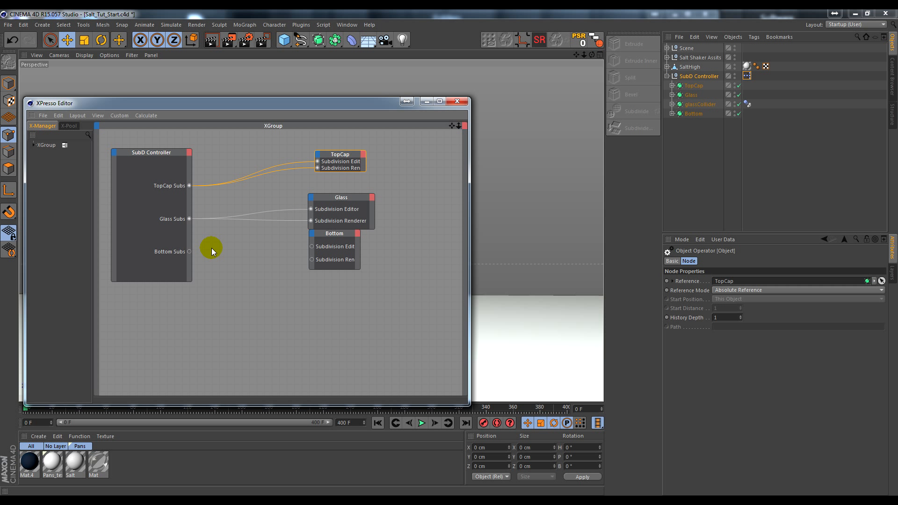
# Connect Bottom Subs to the Bottom node's subdivision inputs and close the XPresso Editor
pyautogui.moveTo(190, 252); pyautogui.dragTo(310, 305)
pyautogui.moveTo(339, 212); pyautogui.dragTo(320, 225)
pyautogui.click(456, 101)
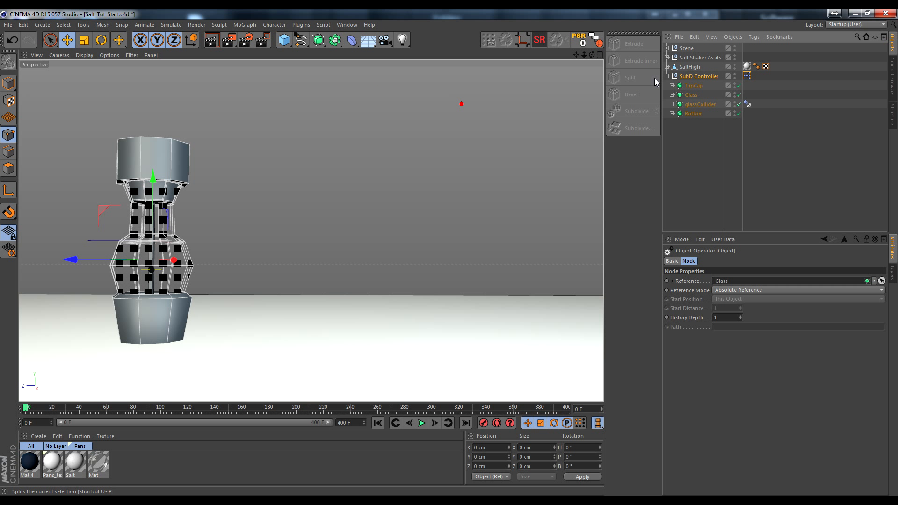
# Set TopCap Subs, Glass Subs and Bottom Subs to 4 in the SubD Controller's user data
pyautogui.click(687, 77)
pyautogui.click(728, 283)
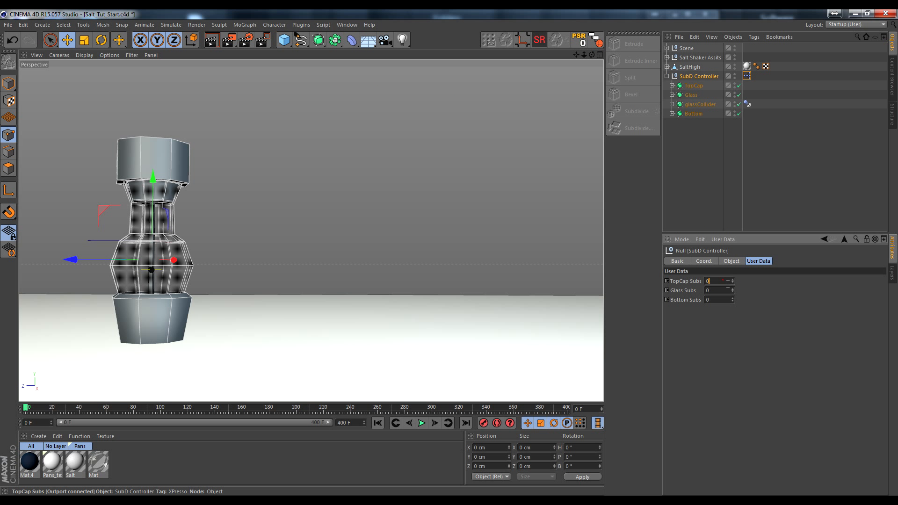
pyautogui.scroll(2, 727, 284)
pyautogui.scroll(2, 728, 284)
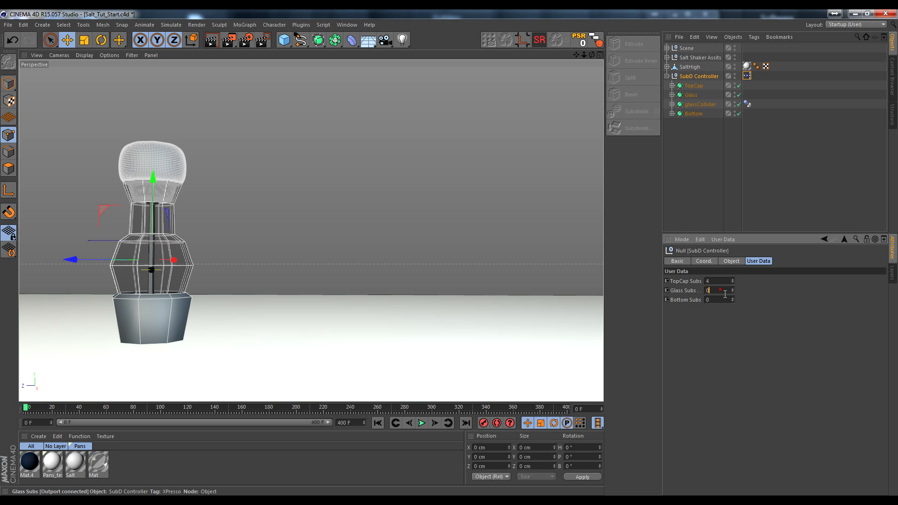
pyautogui.scroll(3, 725, 293)
pyautogui.scroll(1, 724, 293)
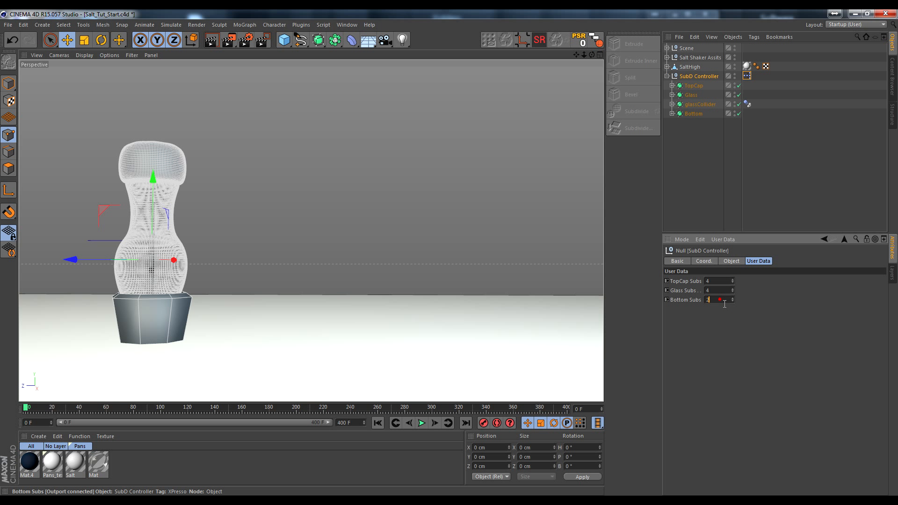
pyautogui.scroll(1, 724, 304)
pyautogui.scroll(1, 725, 304)
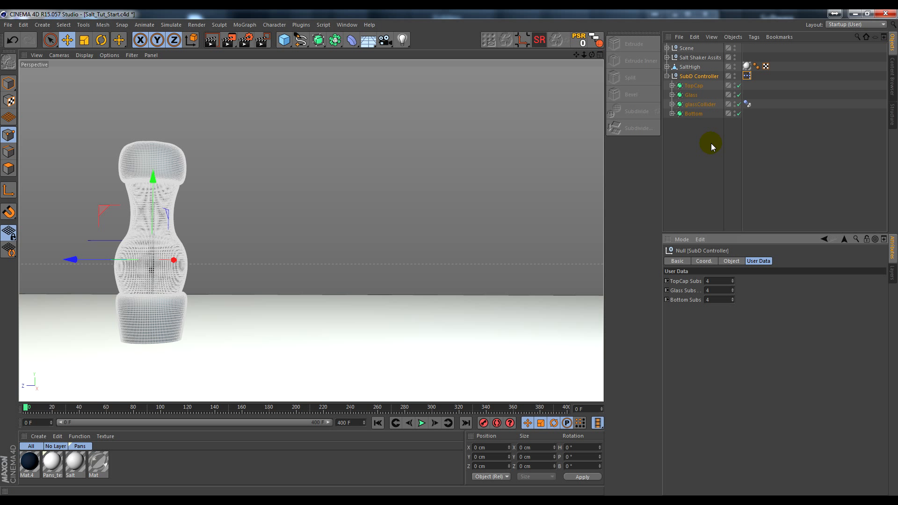
pyautogui.click(666, 75)
pyautogui.click(746, 76)
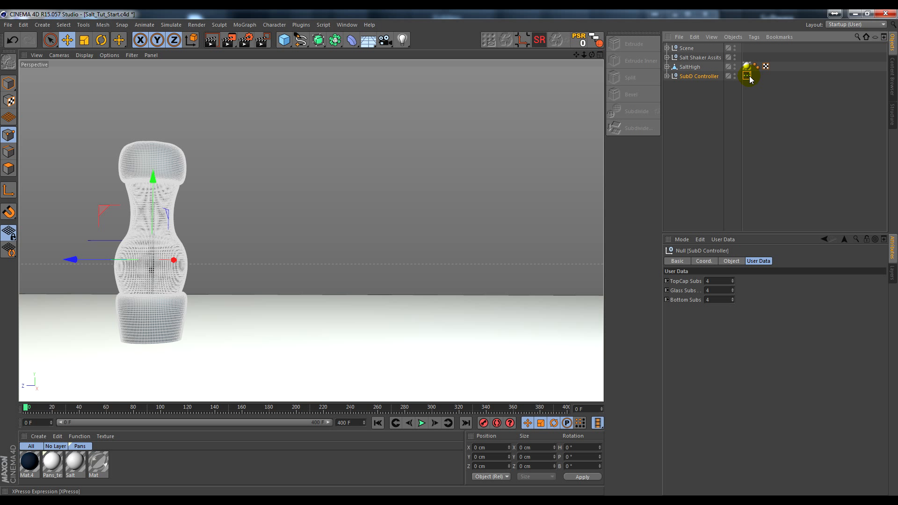
pyautogui.click(691, 76)
pyautogui.click(666, 76)
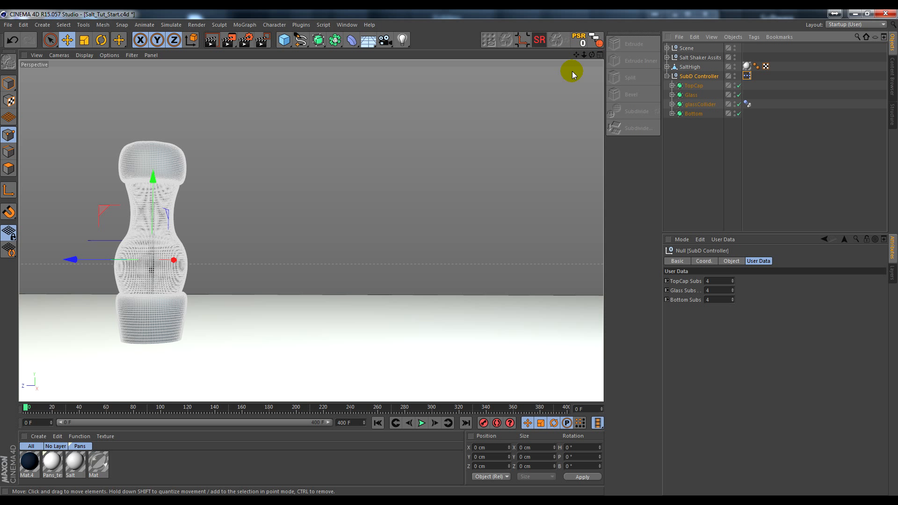
# Add TopCap Subs, Glass Subs and Bottom Subs of the SubD Controller to the HUD and place the group in the viewport's upper-right area
pyautogui.click(746, 76)
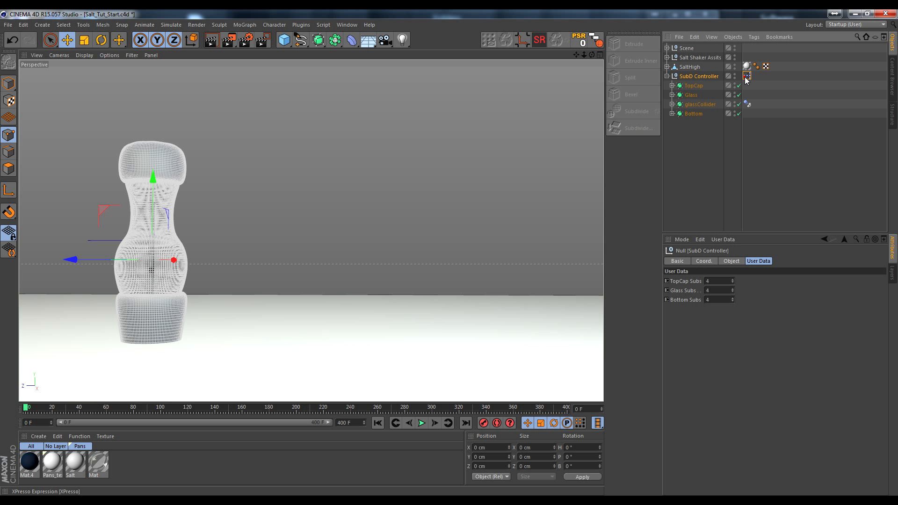
pyautogui.click(667, 76)
pyautogui.click(700, 75)
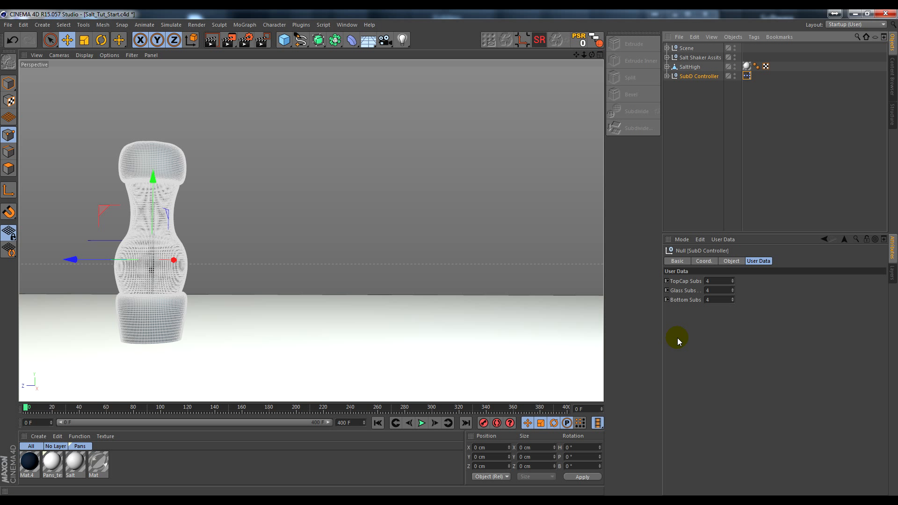
pyautogui.moveTo(685, 300); pyautogui.dragTo(682, 281)
pyautogui.rightClick(683, 283)
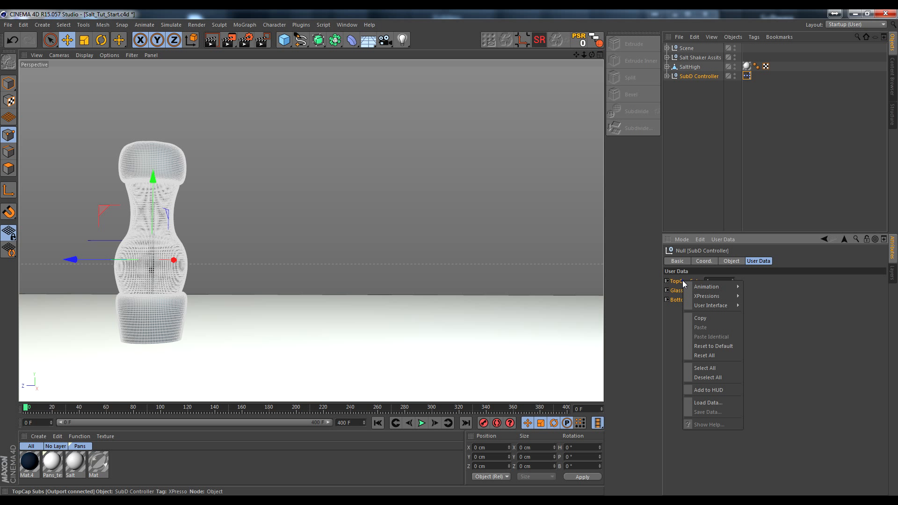
pyautogui.click(717, 405)
pyautogui.click(717, 390)
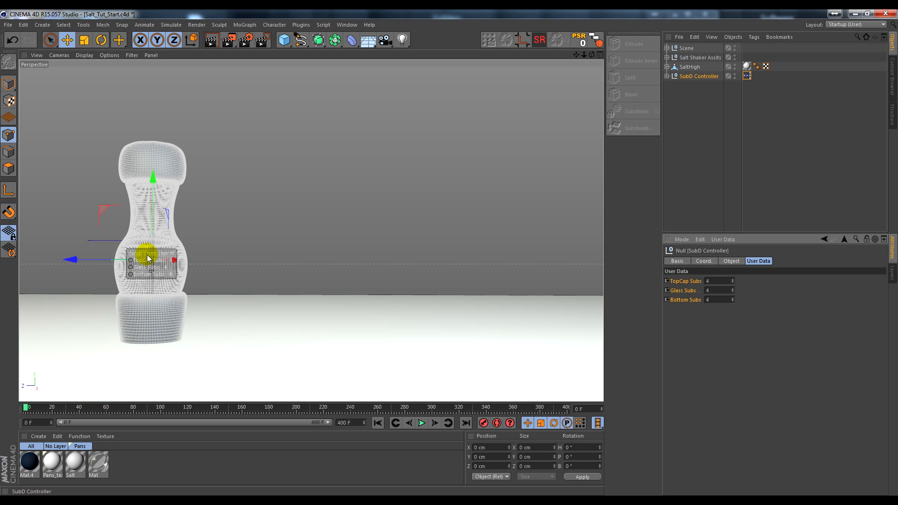
pyautogui.keyDown('ctrl'); pyautogui.moveTo(148, 257); pyautogui.dragTo(543, 74); pyautogui.keyUp('ctrl')
# Try to make the SubD Controller HUD group show permanently, checking it with only SaltHigh selected
pyautogui.rightClick(547, 74)
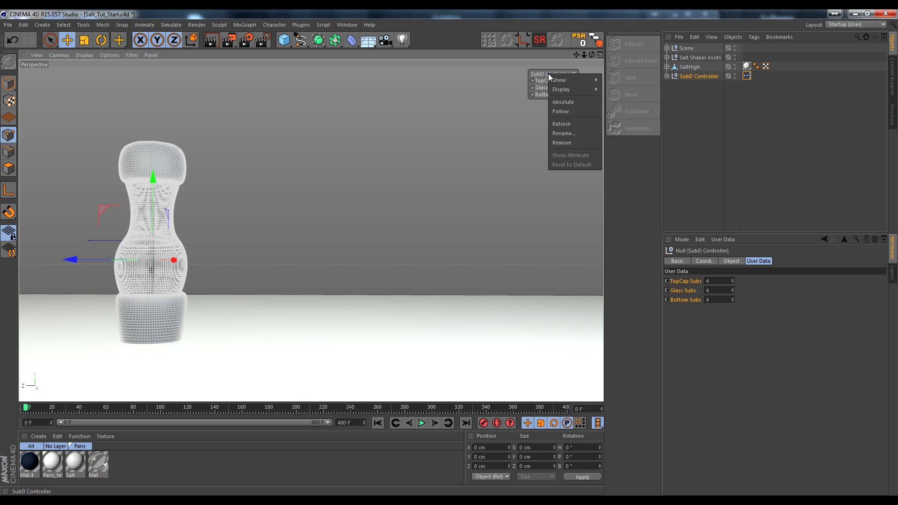
pyautogui.moveTo(598, 90)
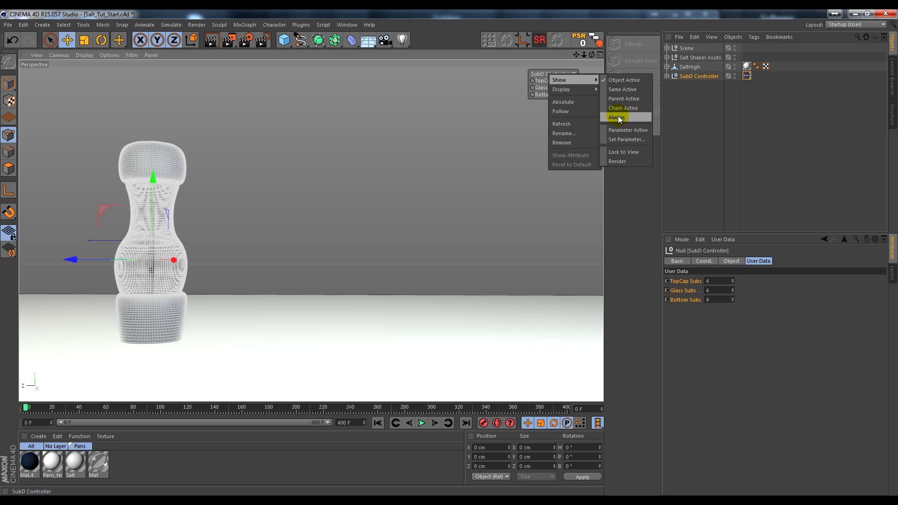
pyautogui.click(614, 117)
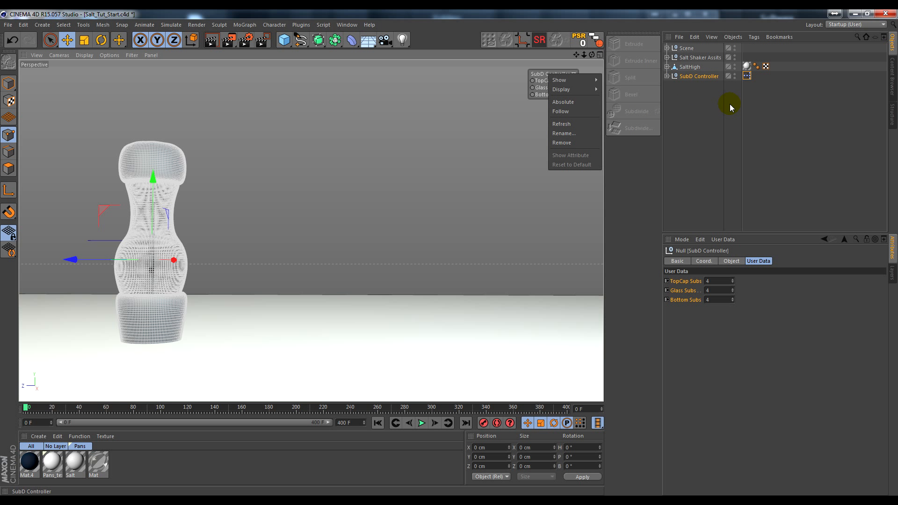
pyautogui.click(689, 66)
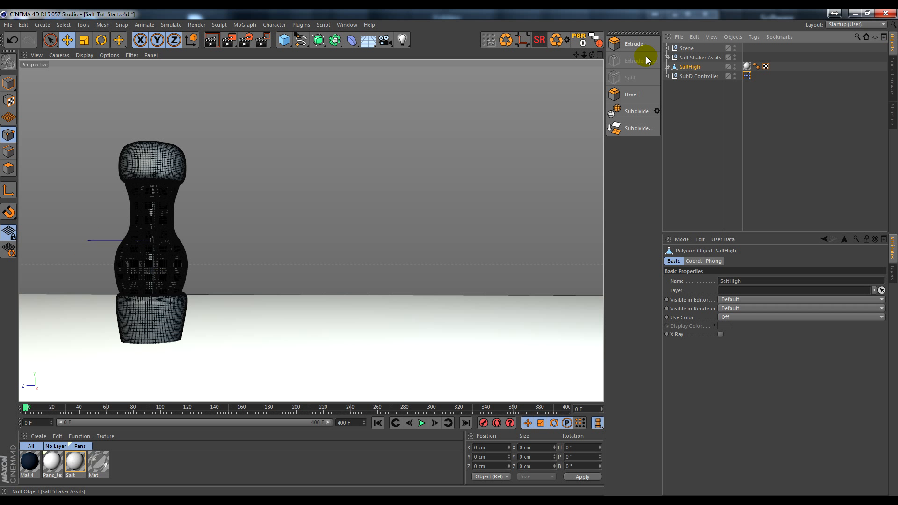
# Set the SubD Controller HUD group's Show option to Always and check it with SaltHigh and Salt Shaker Assits selected
pyautogui.click(686, 76)
pyautogui.rightClick(552, 76)
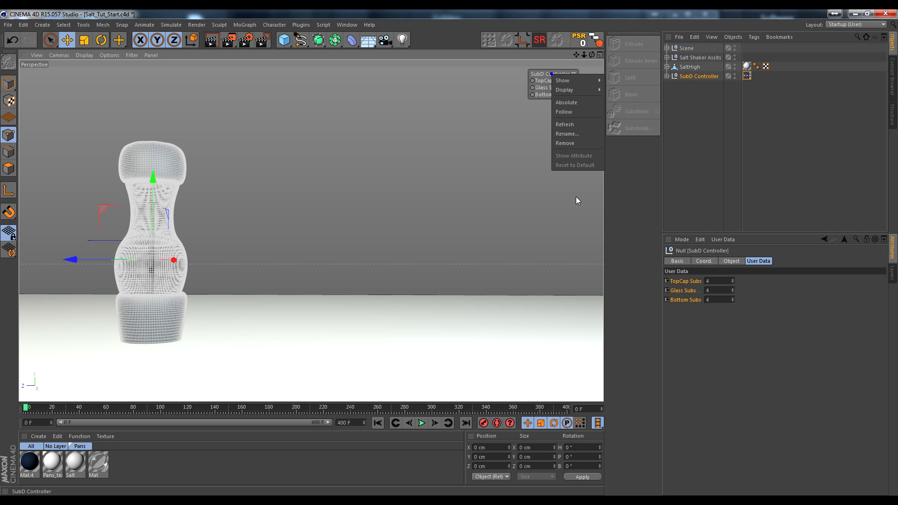
pyautogui.moveTo(576, 77)
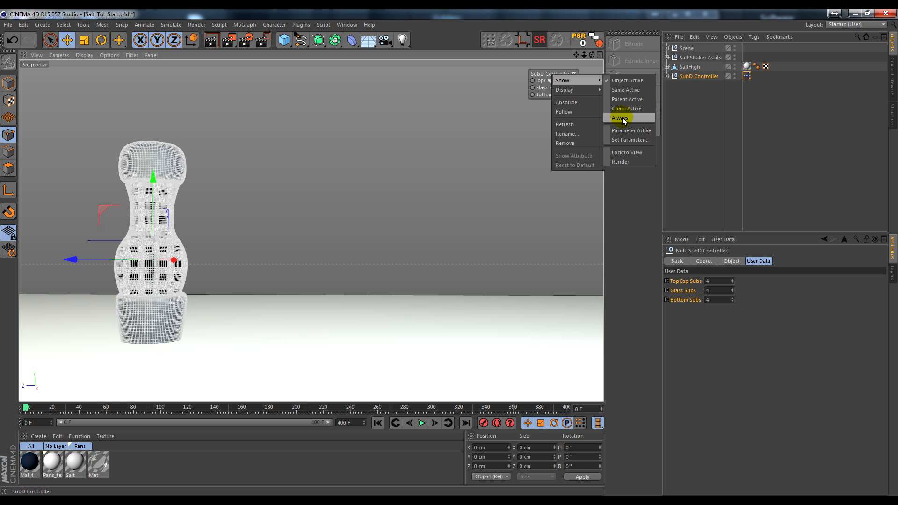
pyautogui.click(622, 116)
pyautogui.click(542, 73)
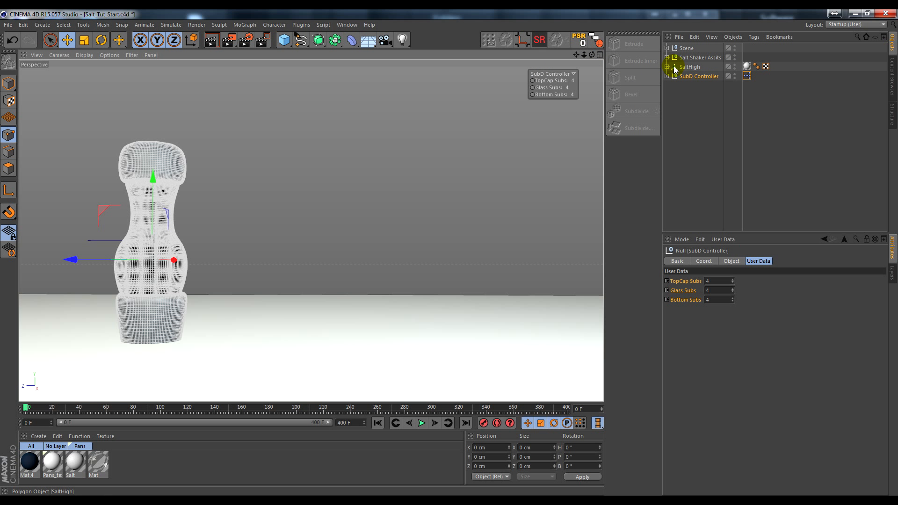
pyautogui.click(689, 66)
pyautogui.click(688, 56)
# Enable the Widget display for the TopCap Subs, Glass Subs and Bottom Subs entries in the HUD
pyautogui.click(553, 75)
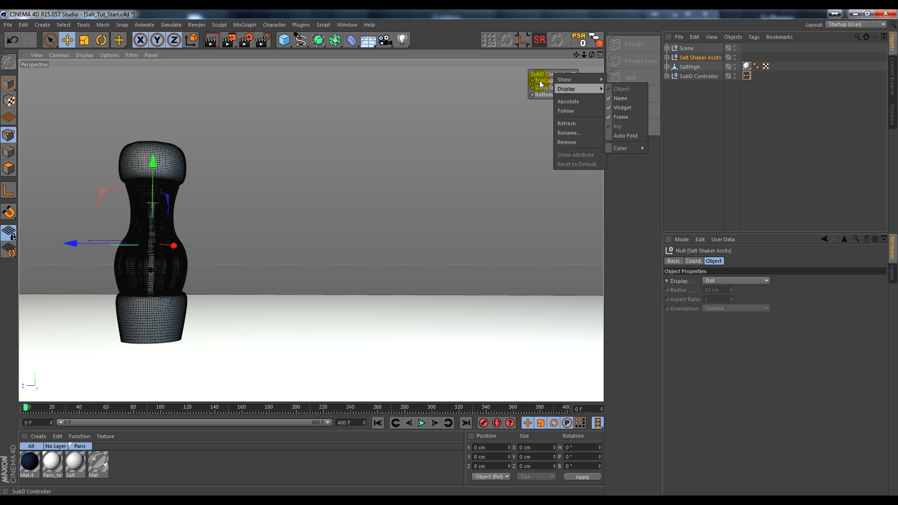
pyautogui.click(539, 80)
pyautogui.rightClick(553, 83)
pyautogui.moveTo(568, 99)
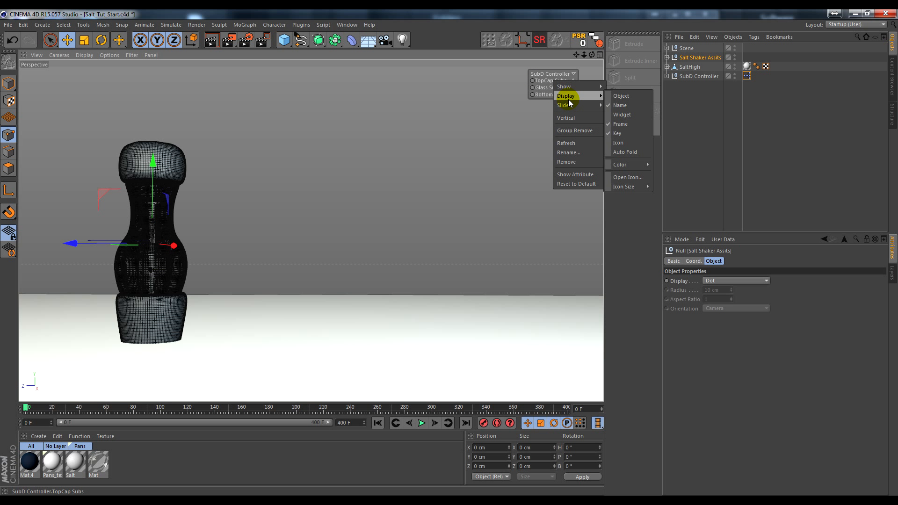
pyautogui.click(625, 116)
pyautogui.rightClick(545, 88)
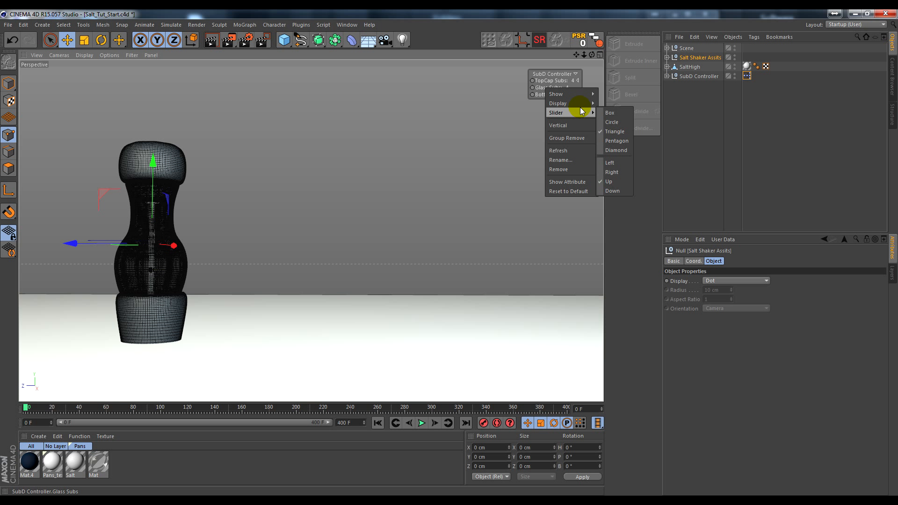
pyautogui.click(611, 122)
pyautogui.rightClick(545, 94)
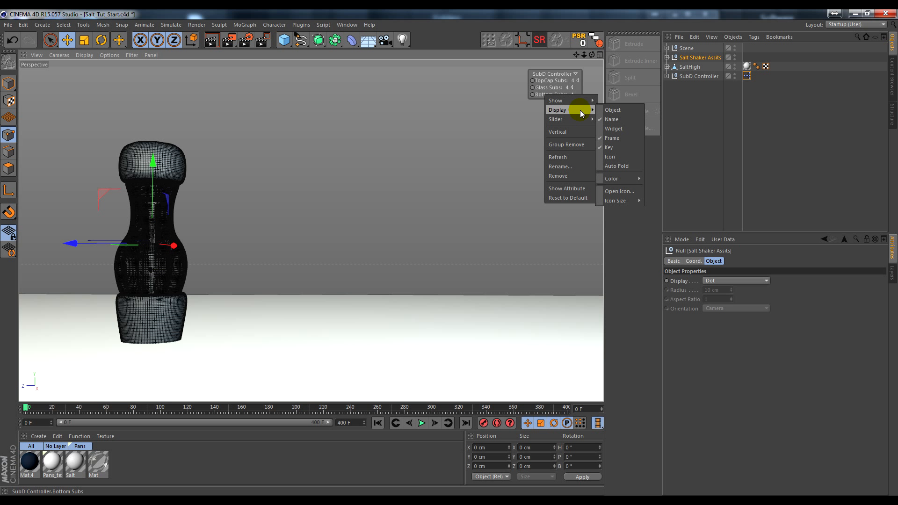
pyautogui.click(613, 129)
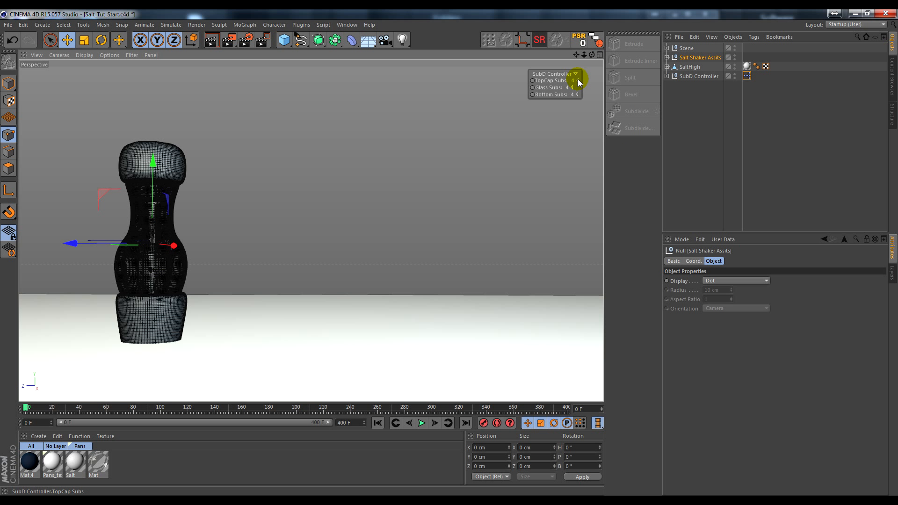
# Expand the TopCap, Glass and Bottom Subs widgets in the HUD into sliders
pyautogui.click(578, 81)
pyautogui.click(546, 95)
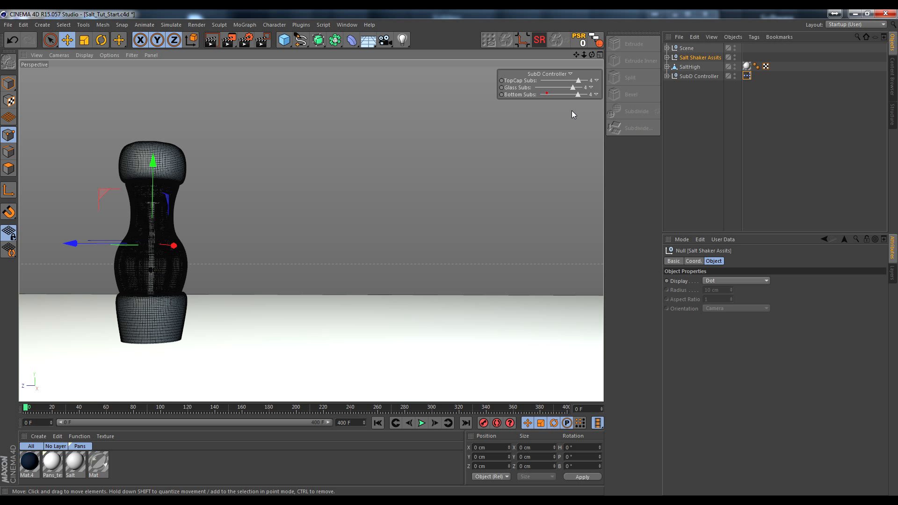
pyautogui.moveTo(555, 96); pyautogui.dragTo(574, 106)
pyautogui.click(544, 74)
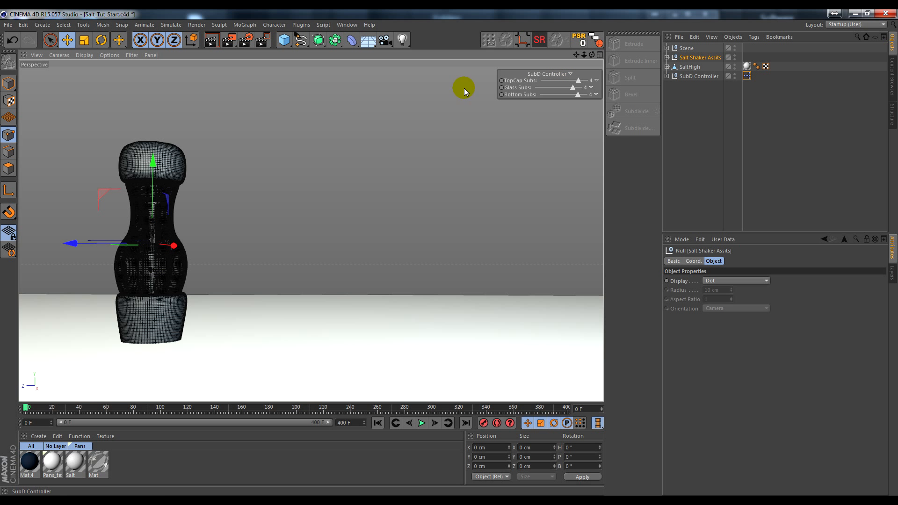
# Switch the viewport display to Quick Shading
pyautogui.click(84, 55)
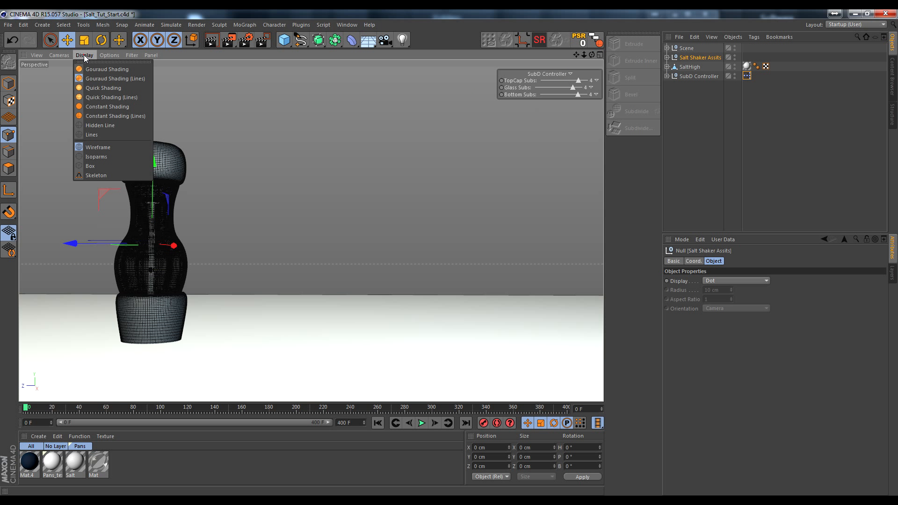
pyautogui.click(112, 89)
pyautogui.moveTo(144, 254)
pyautogui.keyDown('alt'); pyautogui.mouseDown()
pyautogui.moveTo(150, 295)
pyautogui.moveTo(193, 253)
pyautogui.moveTo(146, 257)
pyautogui.mouseUp(); pyautogui.keyUp('alt')
pyautogui.scroll(3, 146, 256)
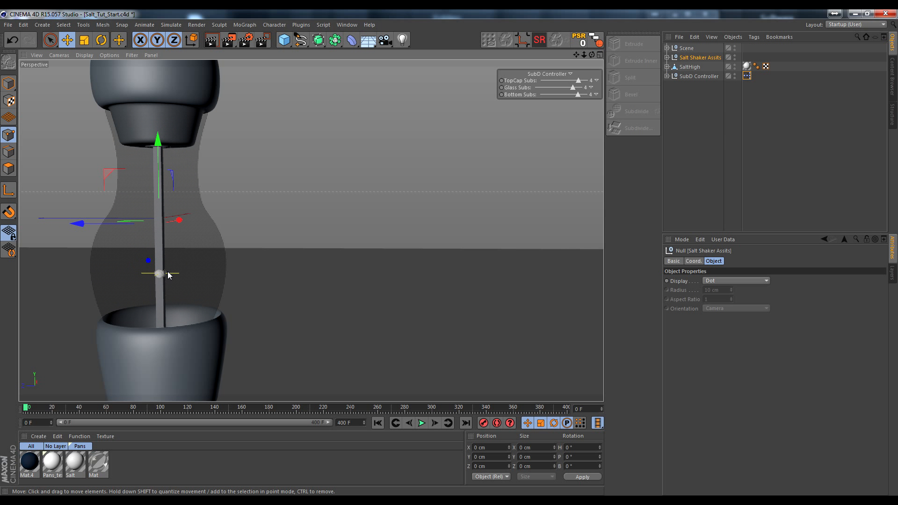
# Place SaltHigh below SubD Controller in the object hierarchy and move it out of the shaker along Z to about -441.5 cm
pyautogui.click(690, 68)
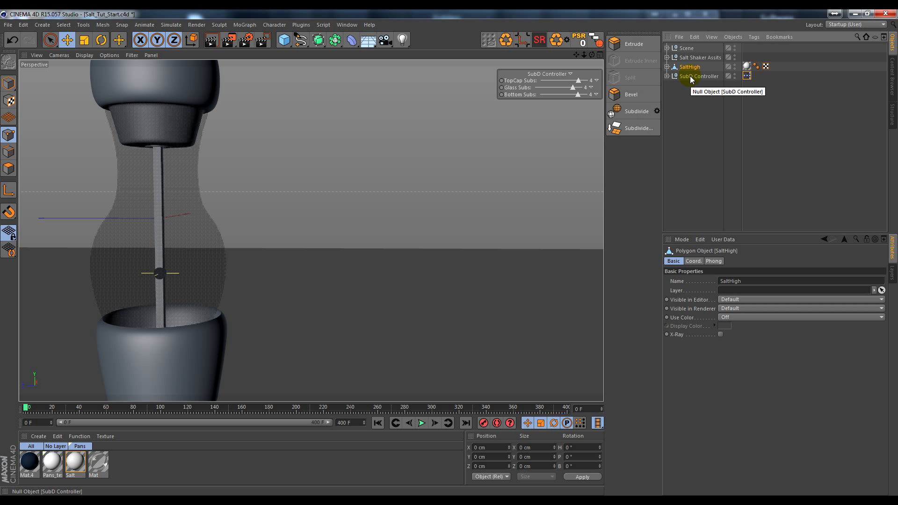
pyautogui.click(690, 76)
pyautogui.moveTo(691, 100); pyautogui.dragTo(693, 94)
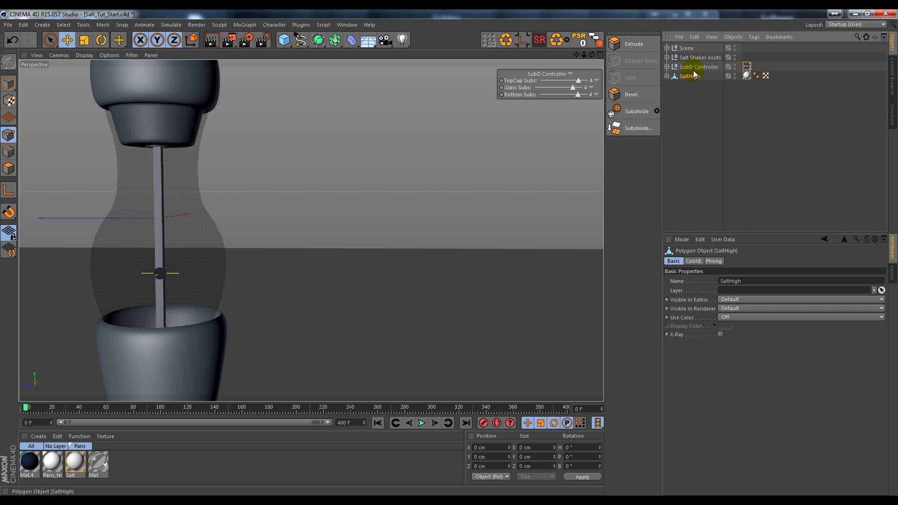
pyautogui.click(8, 83)
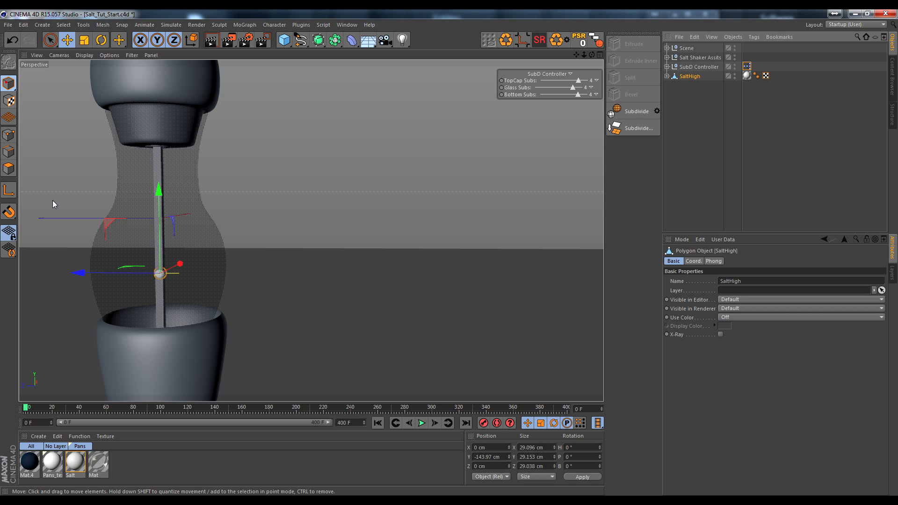
pyautogui.moveTo(70, 273); pyautogui.dragTo(245, 283)
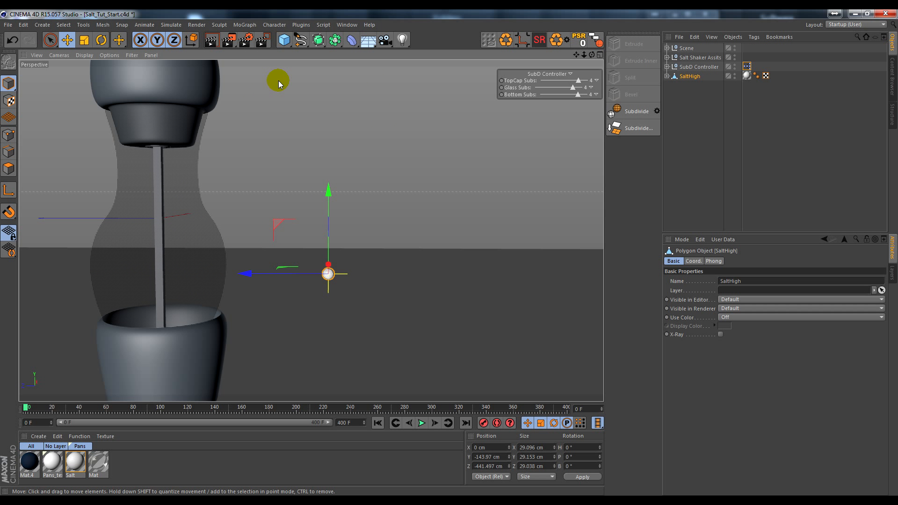
# Add a sphere, make it a child of SaltHigh and reset its PSR so it sits at the grain's position
pyautogui.click(284, 40)
pyautogui.click(478, 70)
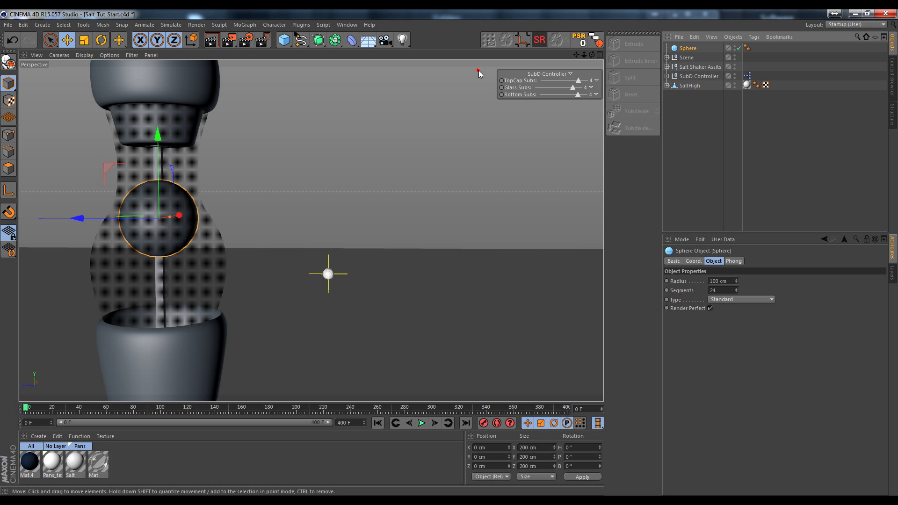
pyautogui.moveTo(689, 70); pyautogui.dragTo(693, 85)
pyautogui.click(580, 42)
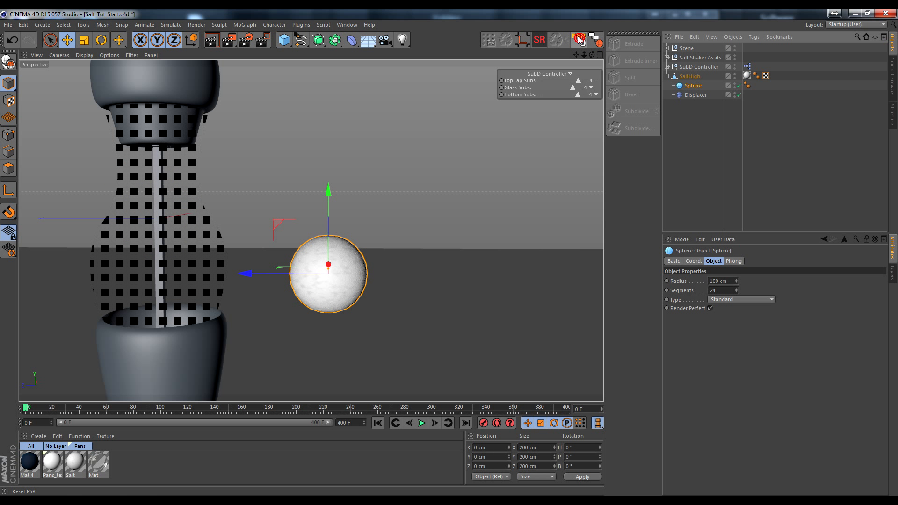
pyautogui.click(687, 77)
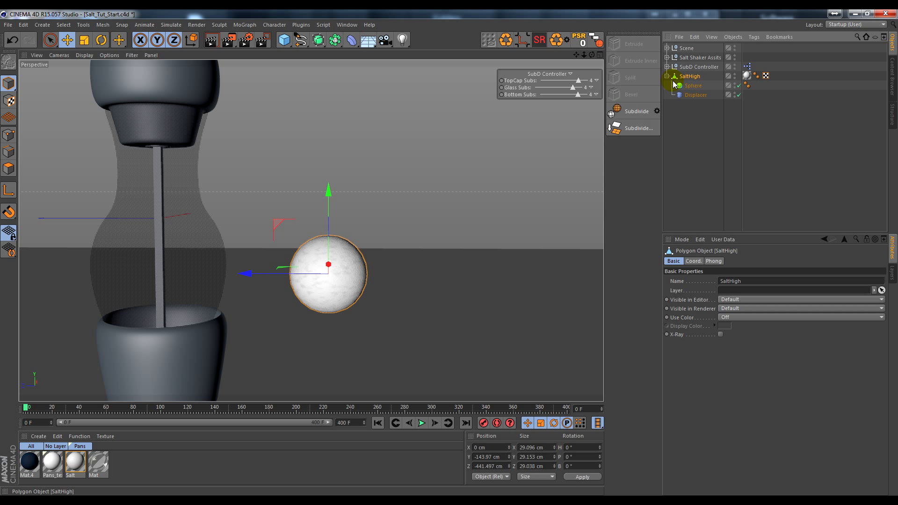
pyautogui.click(693, 86)
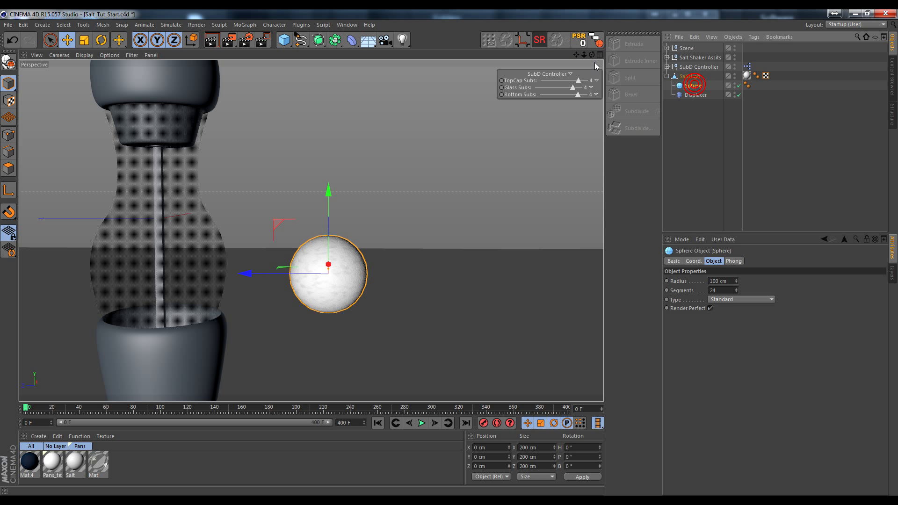
# Look up the Reset PSR command in the palette customization by filtering for "psr", and close the dialog
pyautogui.rightClick(458, 37)
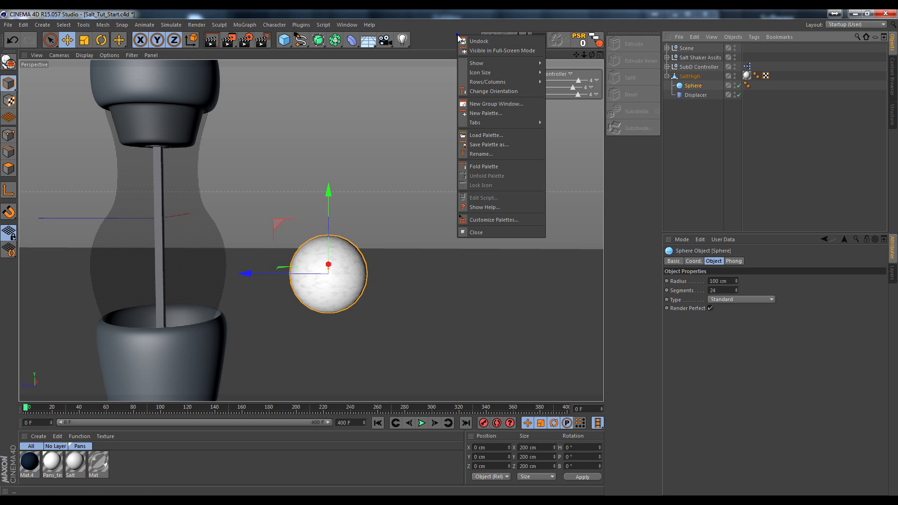
pyautogui.click(517, 221)
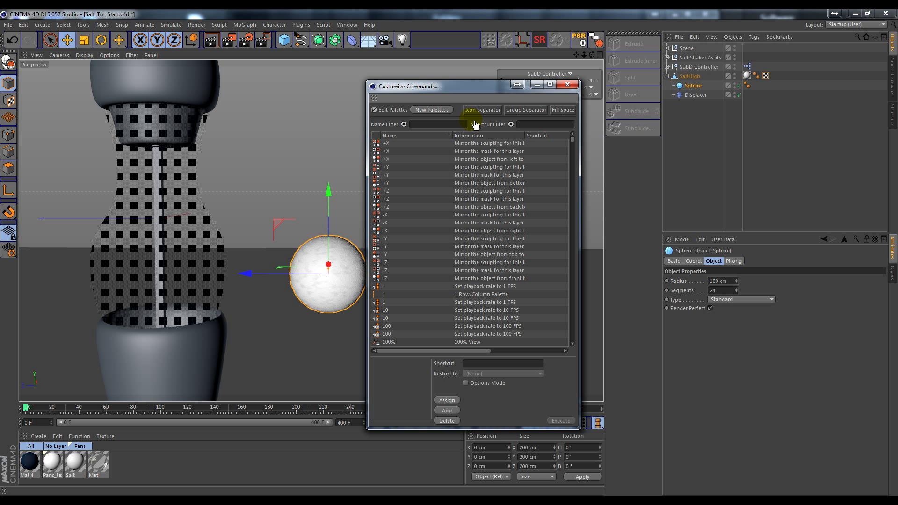
pyautogui.write('psr')
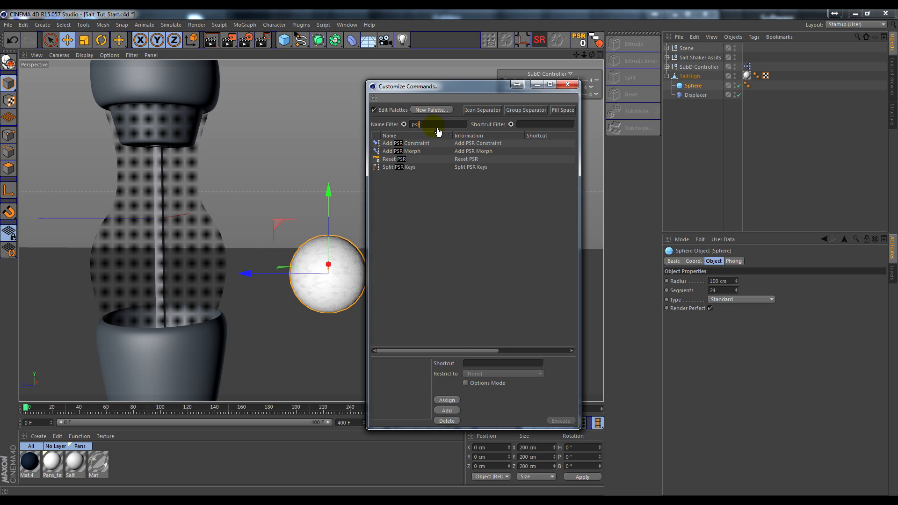
pyautogui.click(412, 159)
pyautogui.moveTo(413, 155); pyautogui.dragTo(427, 120)
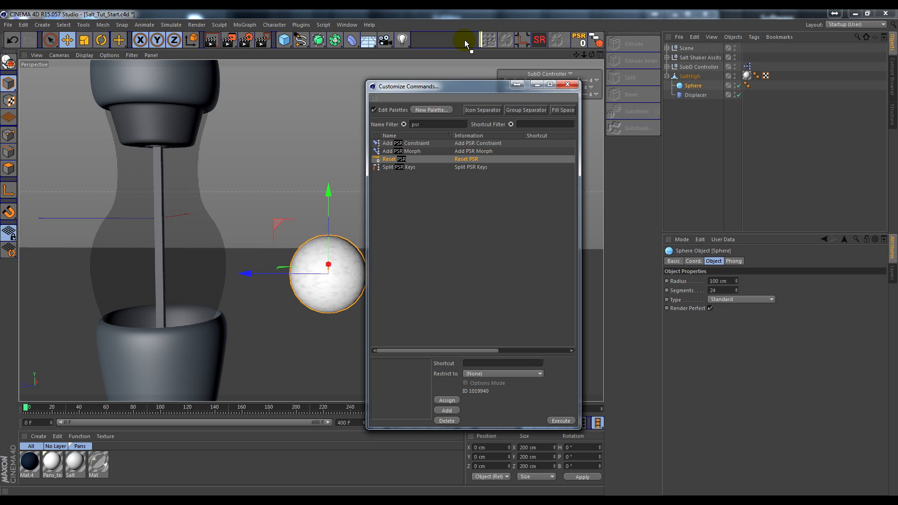
pyautogui.moveTo(464, 40)
pyautogui.mouseDown()
pyautogui.moveTo(447, 140)
pyautogui.moveTo(553, 125)
pyautogui.mouseUp()
pyautogui.click(567, 87)
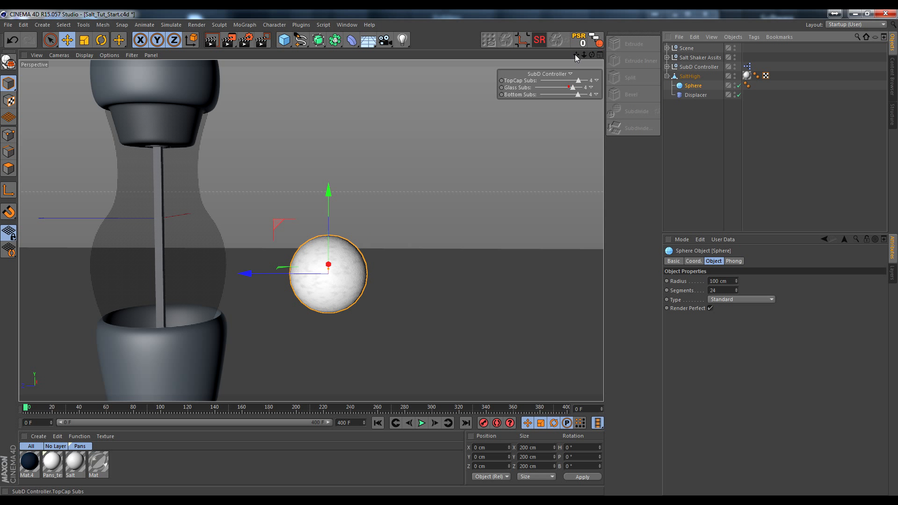
# Move the sphere out of SaltHigh to the top level below it in the hierarchy and rename it SaltLow
pyautogui.moveTo(690, 100); pyautogui.dragTo(683, 102)
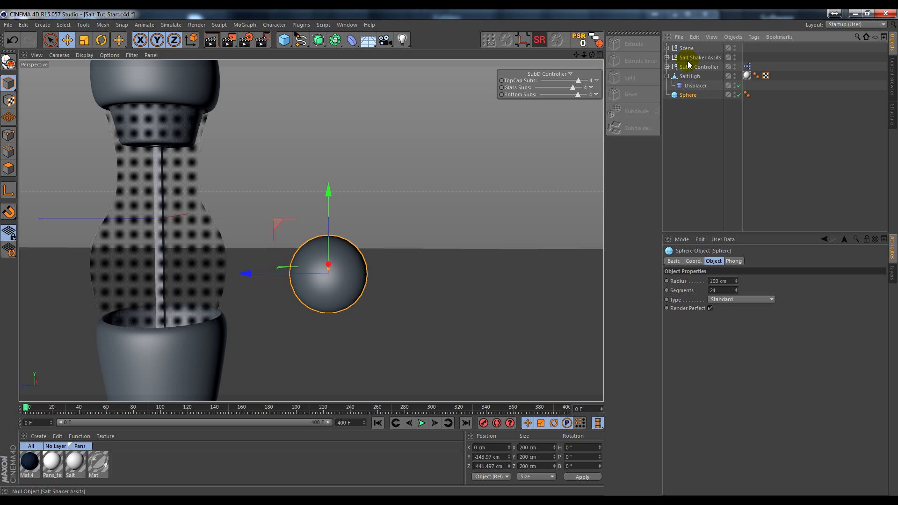
pyautogui.doubleClick(683, 94)
pyautogui.write('Salt')
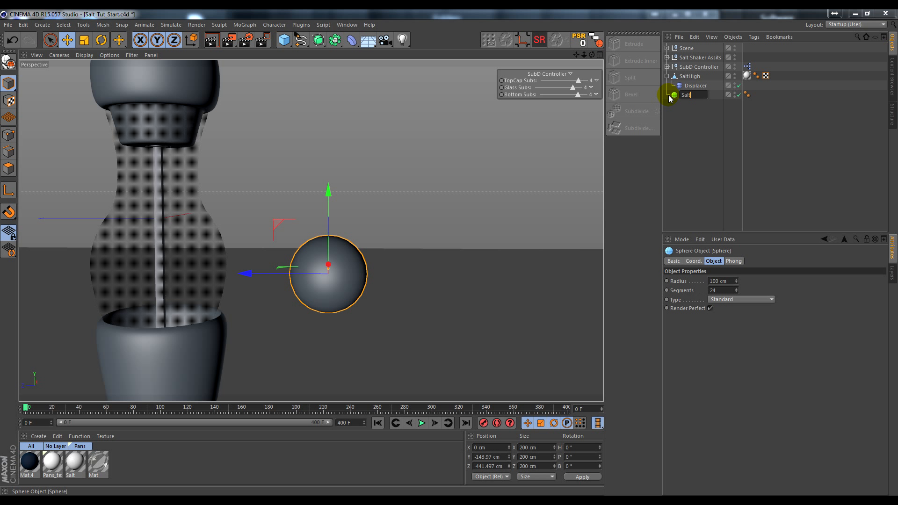
pyautogui.write('Low')
pyautogui.click(685, 125)
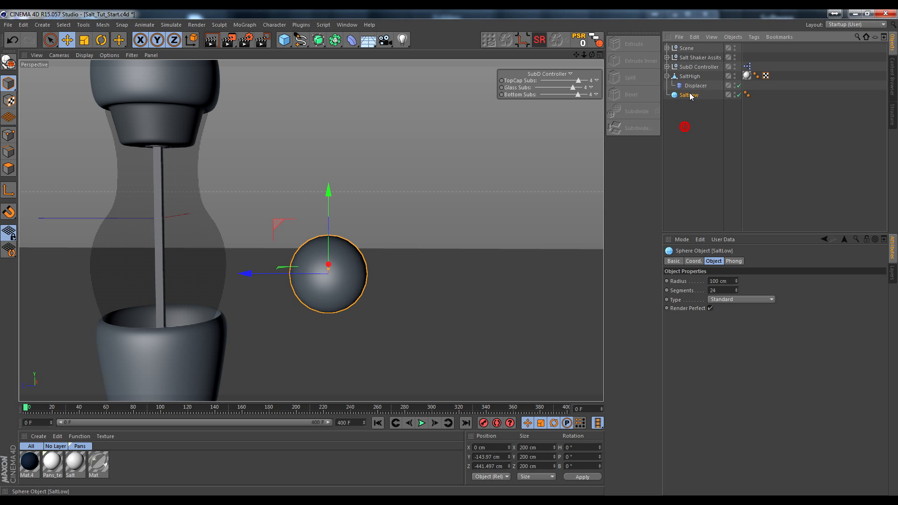
# Reduce SaltLow's radius to 15 cm so it roughly matches the size of the SaltHigh grain
pyautogui.click(689, 94)
pyautogui.moveTo(736, 281); pyautogui.dragTo(736, 304)
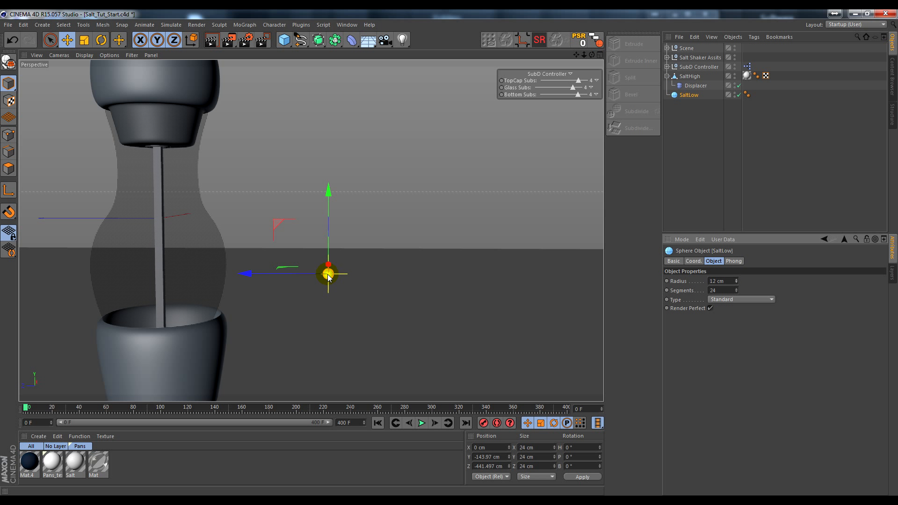
pyautogui.scroll(3, 327, 274)
pyautogui.scroll(2, 327, 274)
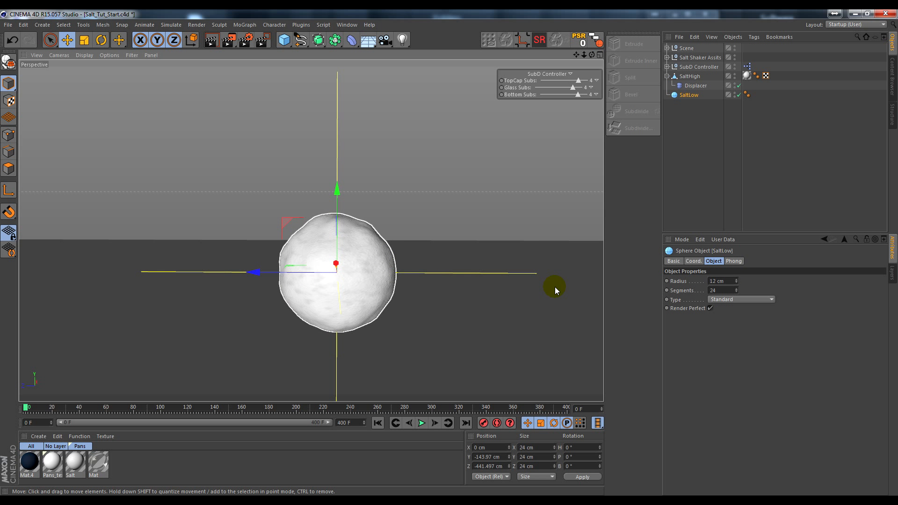
pyautogui.click(732, 282)
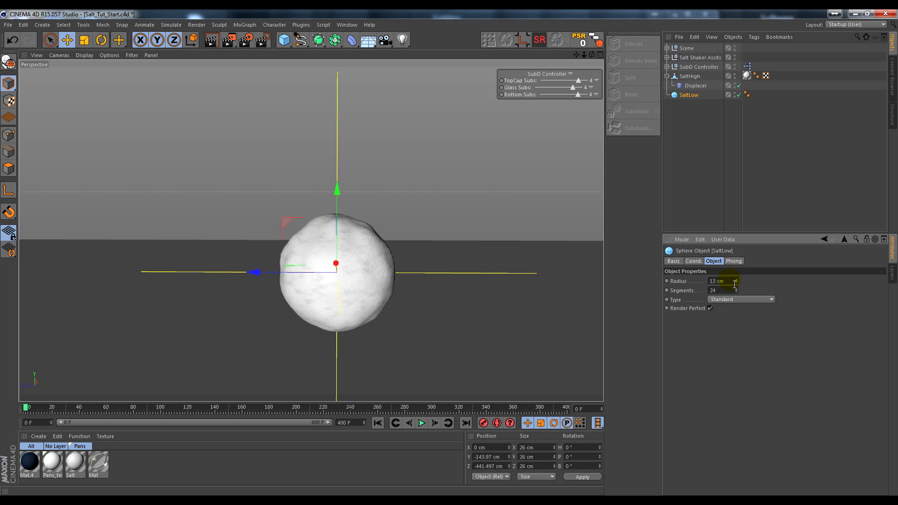
pyautogui.press('Up')
pyautogui.press('Up')
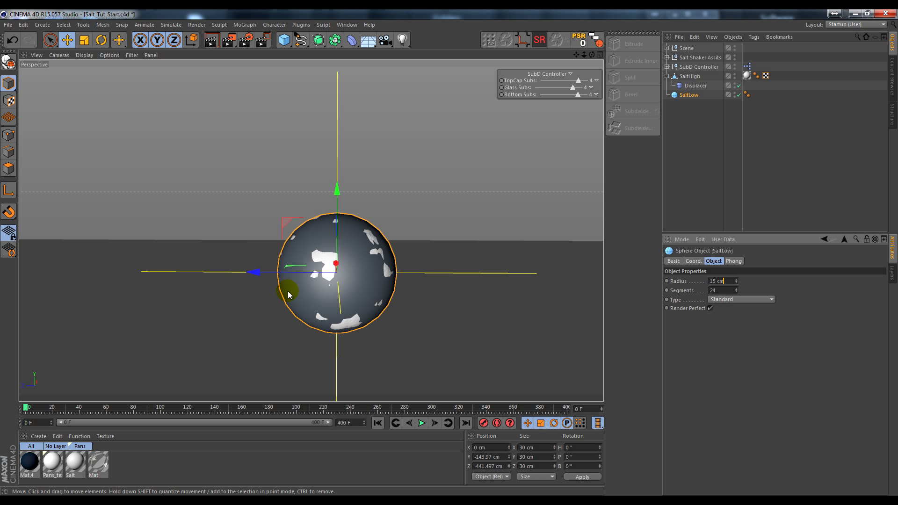
# Move SaltLow along Z to about -474.6 cm beside SaltHigh and set its segments to 3
pyautogui.moveTo(252, 272); pyautogui.dragTo(385, 272)
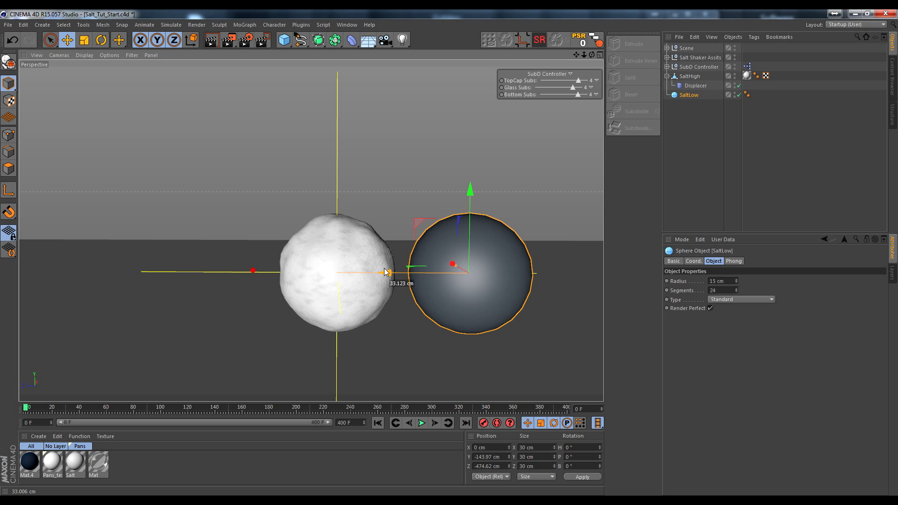
pyautogui.doubleClick(727, 291)
pyautogui.write('3')
pyautogui.press('Return')
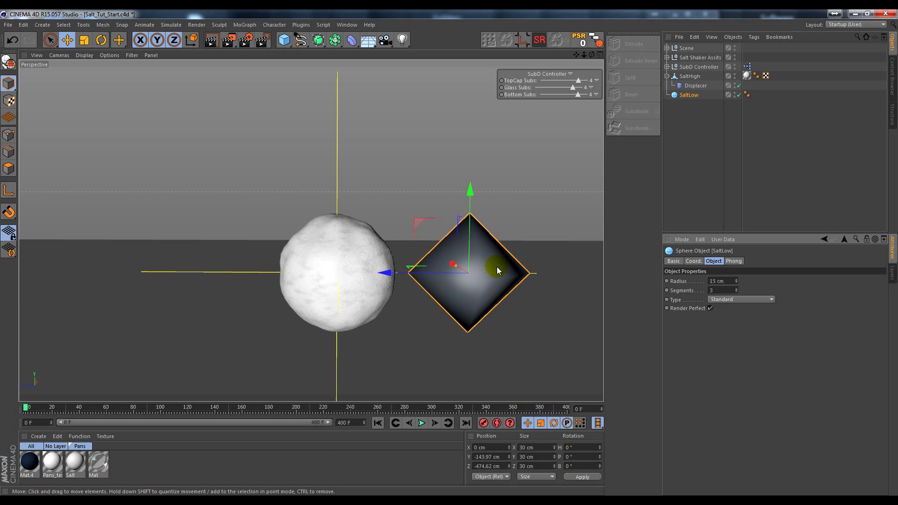
# Try a 16 cm radius on SaltLow and return it to 15 cm
pyautogui.keyDown('alt'); pyautogui.moveTo(497, 266); pyautogui.dragTo(415, 293); pyautogui.keyUp('alt')
pyautogui.keyDown('alt'); pyautogui.moveTo(481, 260); pyautogui.dragTo(430, 275); pyautogui.keyUp('alt')
pyautogui.click(720, 281)
pyautogui.press('Up')
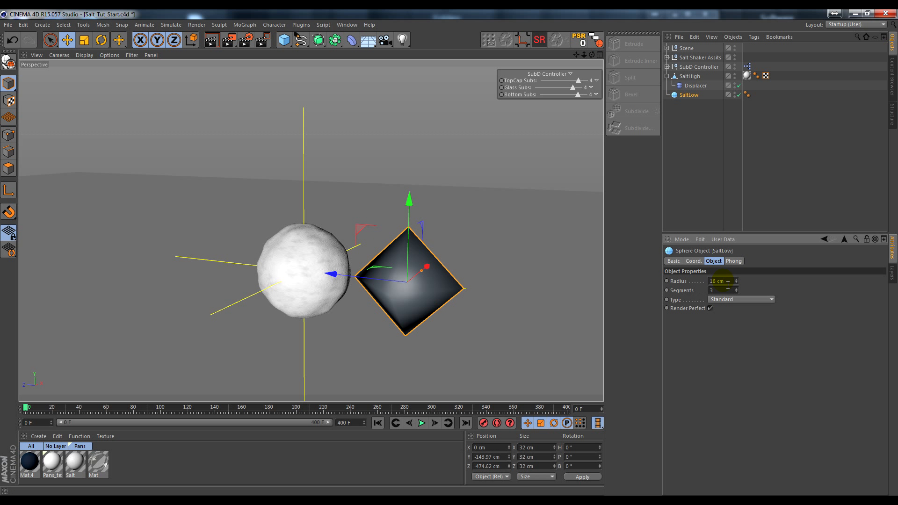
pyautogui.press('Down')
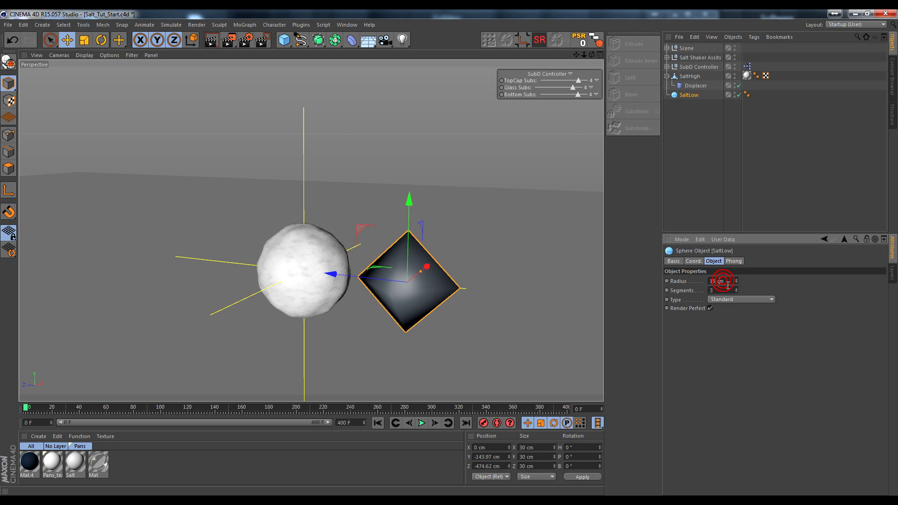
# Check the point and polygon counts of SaltHigh in its object information, and close the dialog
pyautogui.keyDown('alt'); pyautogui.moveTo(418, 298); pyautogui.dragTo(183, 307, button='right'); pyautogui.keyUp('alt')
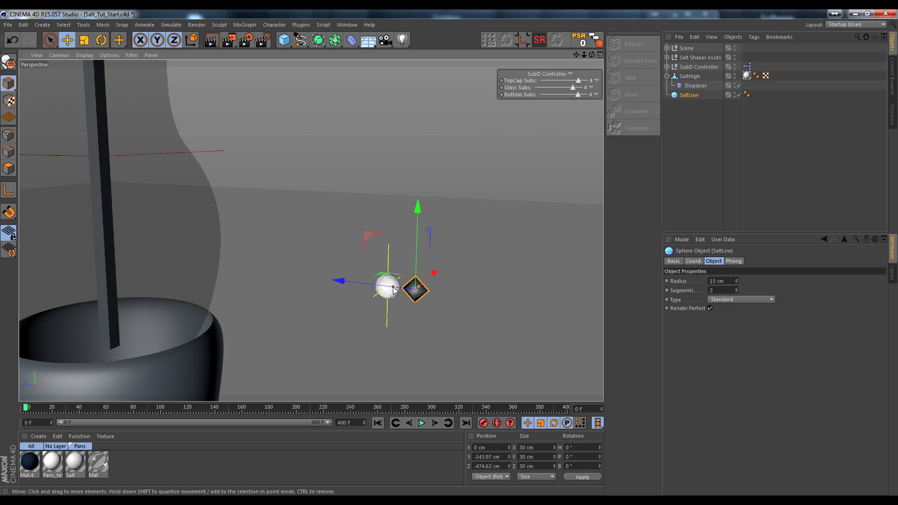
pyautogui.keyDown('alt'); pyautogui.moveTo(396, 303); pyautogui.dragTo(515, 187); pyautogui.keyUp('alt')
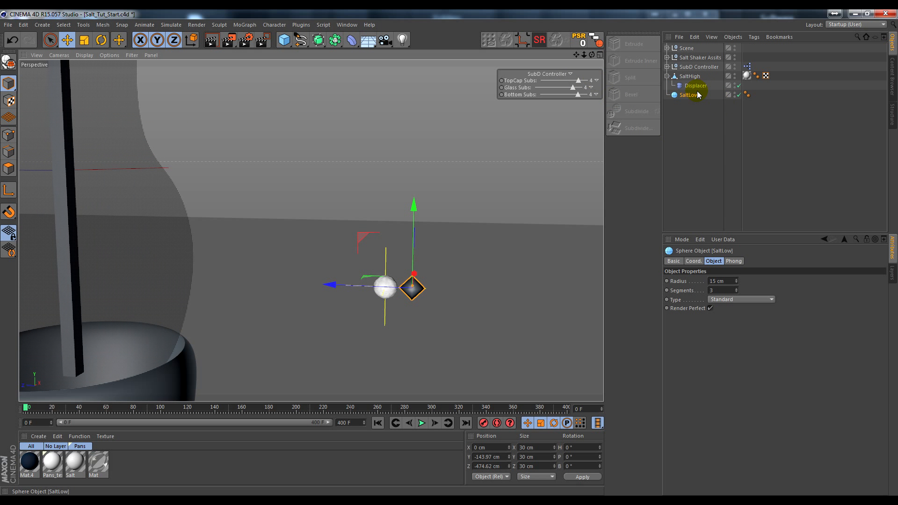
pyautogui.click(689, 76)
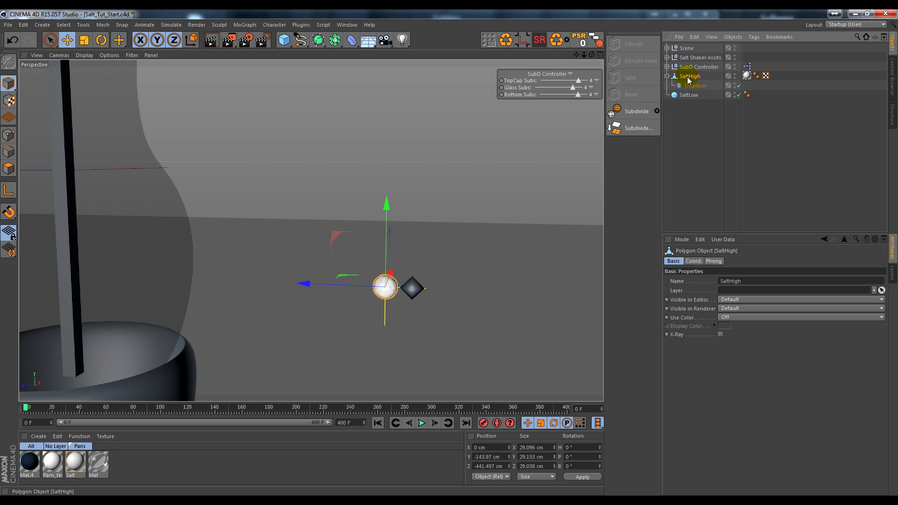
pyautogui.click(732, 37)
pyautogui.click(739, 186)
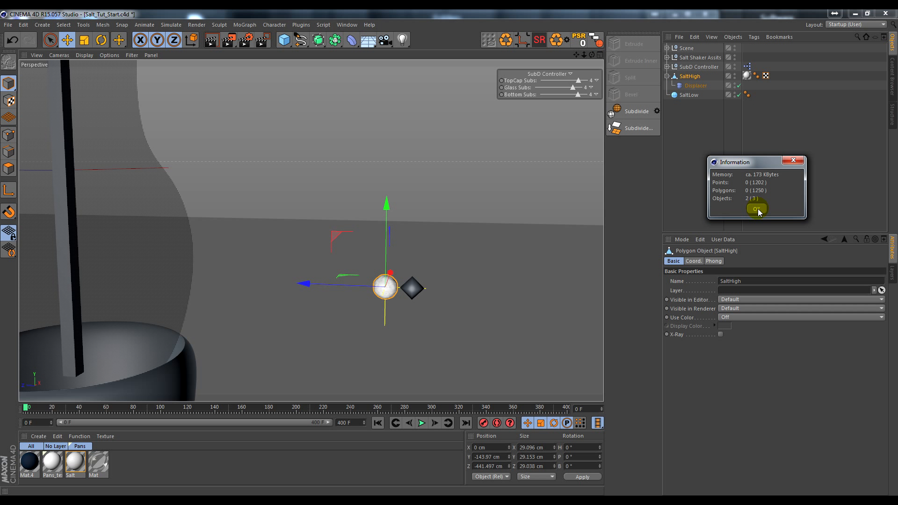
pyautogui.moveTo(754, 164); pyautogui.dragTo(719, 135)
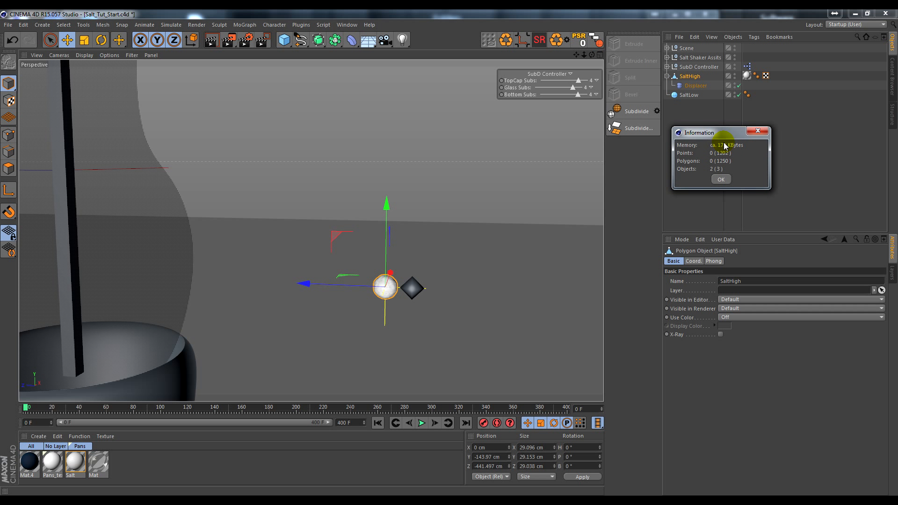
pyautogui.click(722, 180)
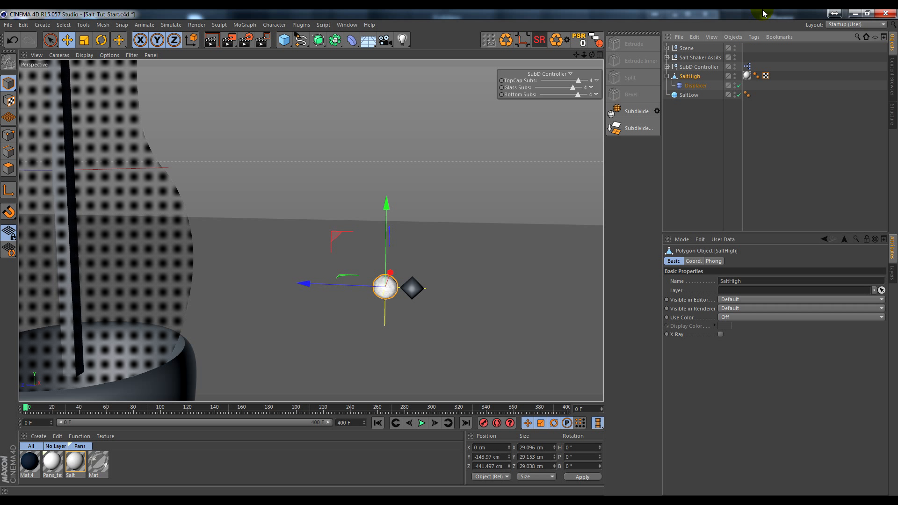
pyautogui.click(733, 37)
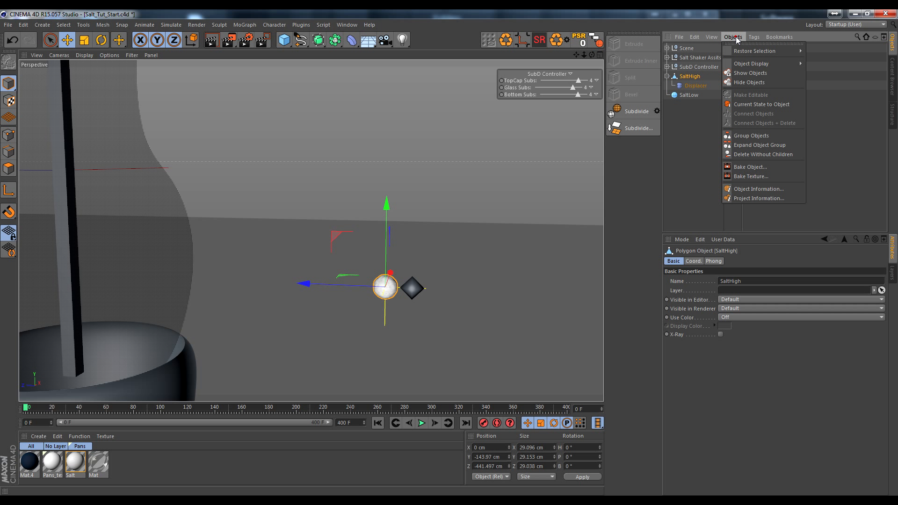
pyautogui.click(748, 188)
pyautogui.moveTo(748, 164); pyautogui.dragTo(728, 134)
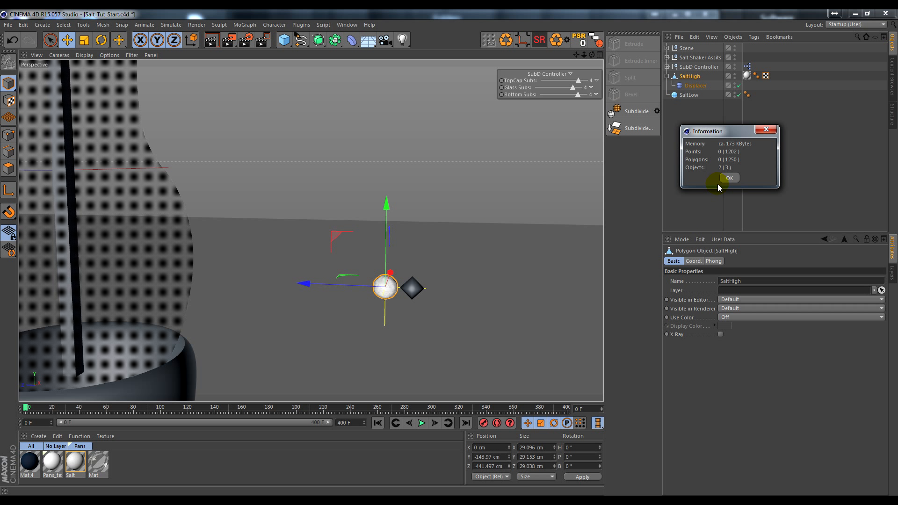
pyautogui.moveTo(722, 131); pyautogui.dragTo(702, 107)
pyautogui.click(709, 153)
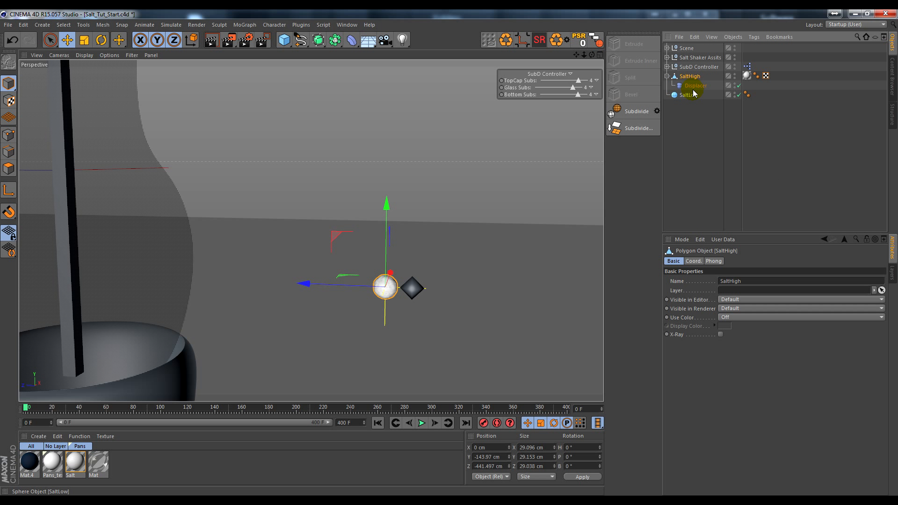
# Check the point and polygon counts of SaltLow in its object information for comparison, and close the dialog
pyautogui.click(693, 95)
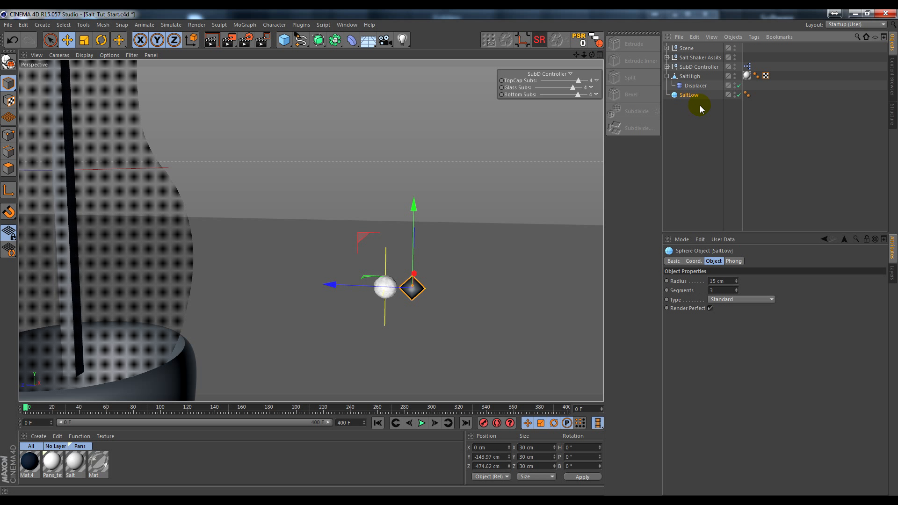
pyautogui.click(735, 37)
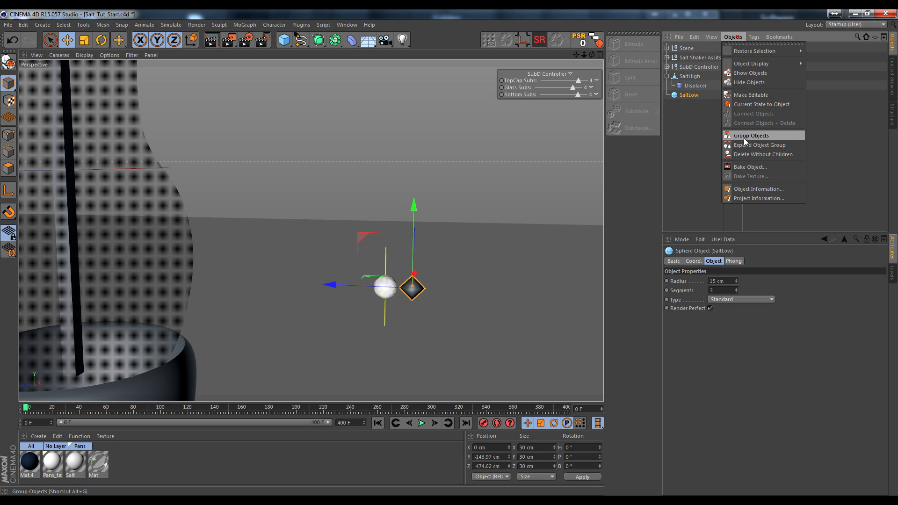
pyautogui.click(756, 188)
pyautogui.click(754, 208)
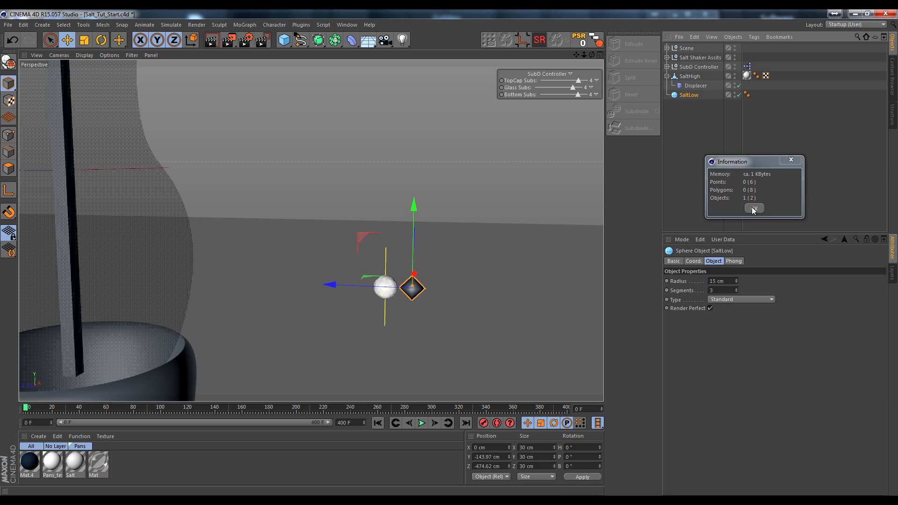
pyautogui.click(404, 304)
# Create an Instance object that references SaltLow
pyautogui.keyDown('alt'); pyautogui.moveTo(410, 296); pyautogui.dragTo(404, 290); pyautogui.keyUp('alt')
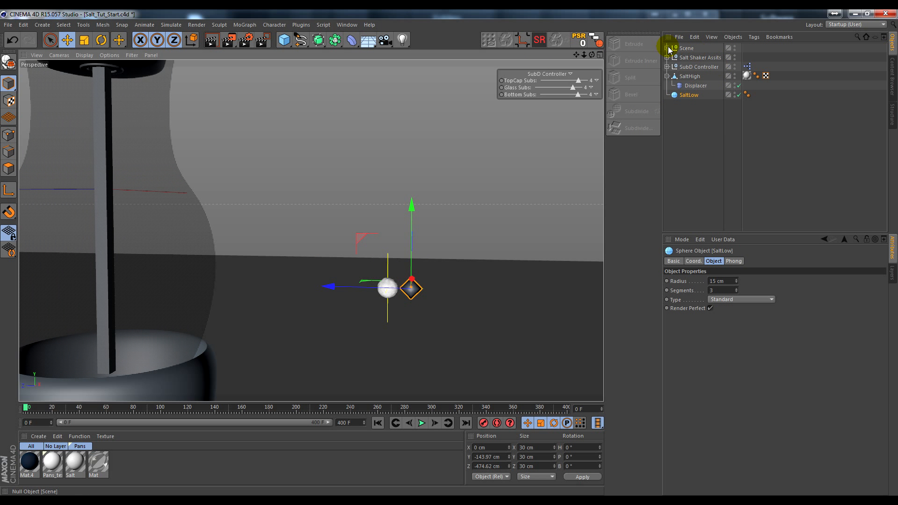
pyautogui.click(336, 41)
pyautogui.click(516, 70)
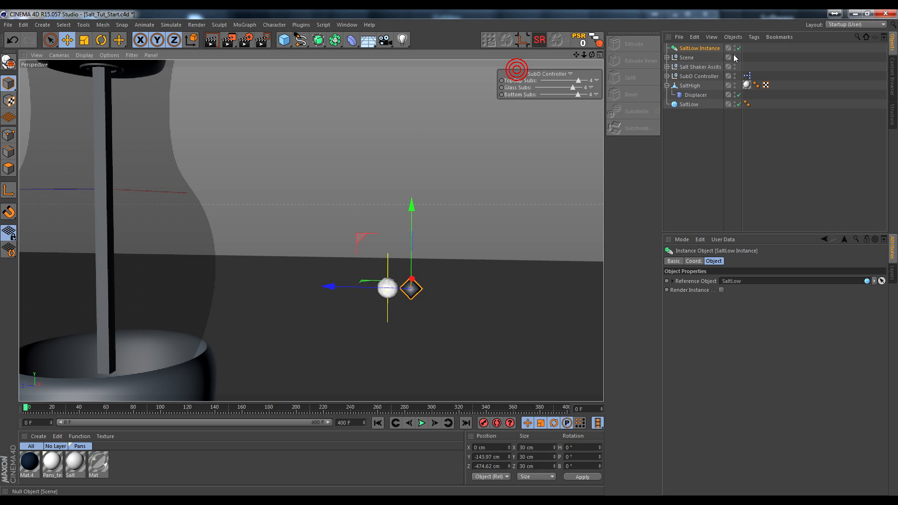
pyautogui.click(747, 50)
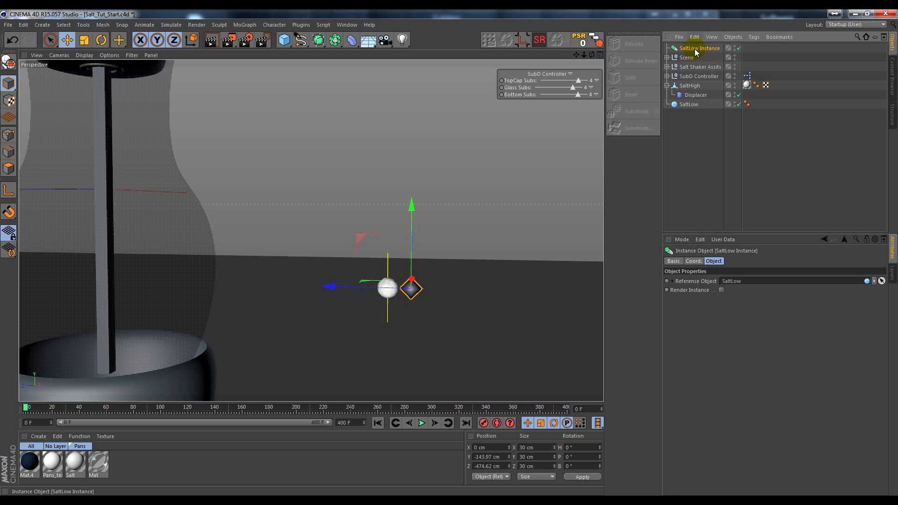
# Rename the new instance object "Salt instance"
pyautogui.doubleClick(709, 49)
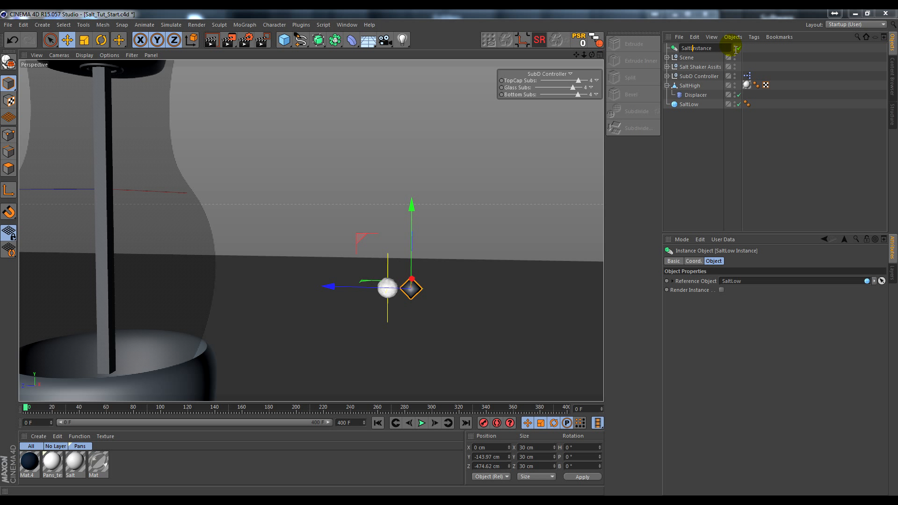
pyautogui.press('BackSpace')
pyautogui.press('Return')
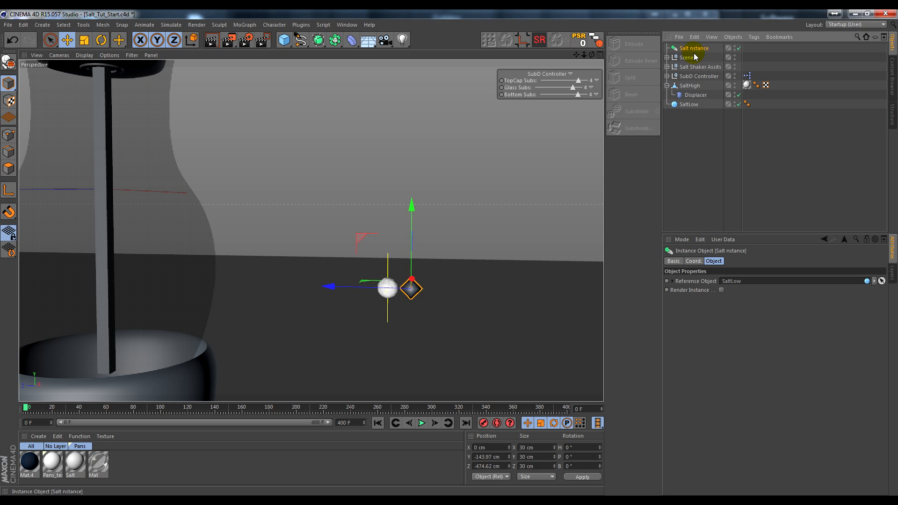
pyautogui.doubleClick(694, 49)
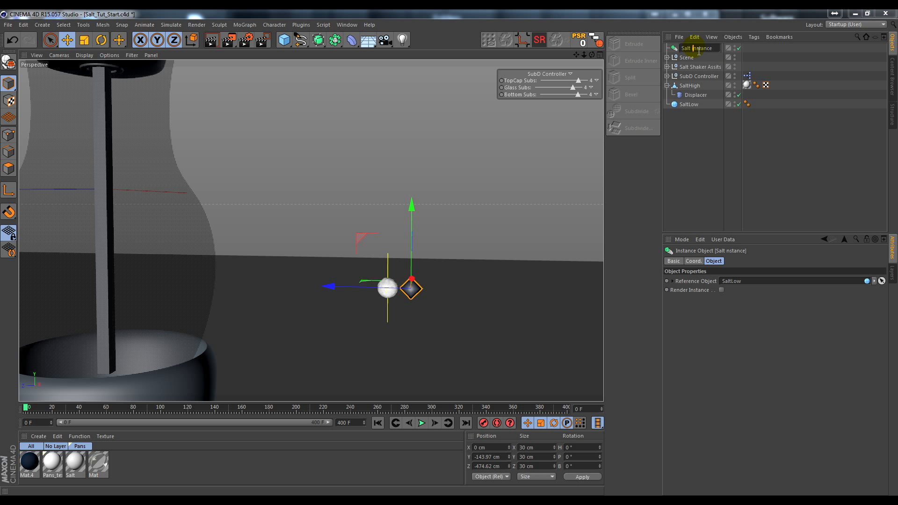
pyautogui.write('i')
pyautogui.press('Return')
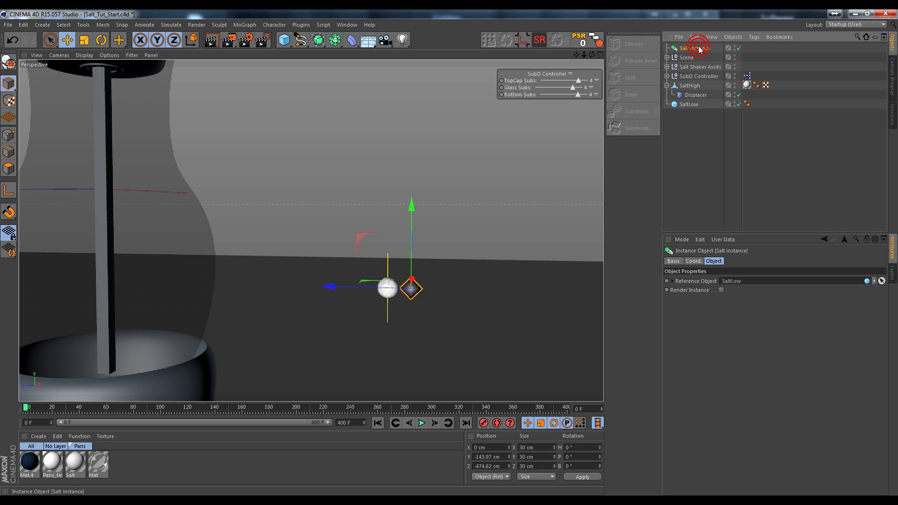
# Group Salt instance under a null and name the null "Salt Emitter"
pyautogui.hotkey('alt', 'g')
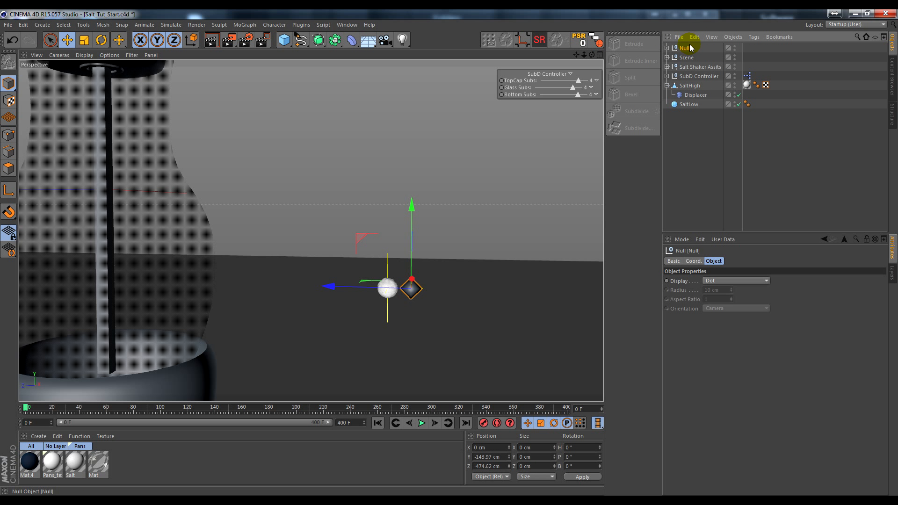
pyautogui.doubleClick(686, 48)
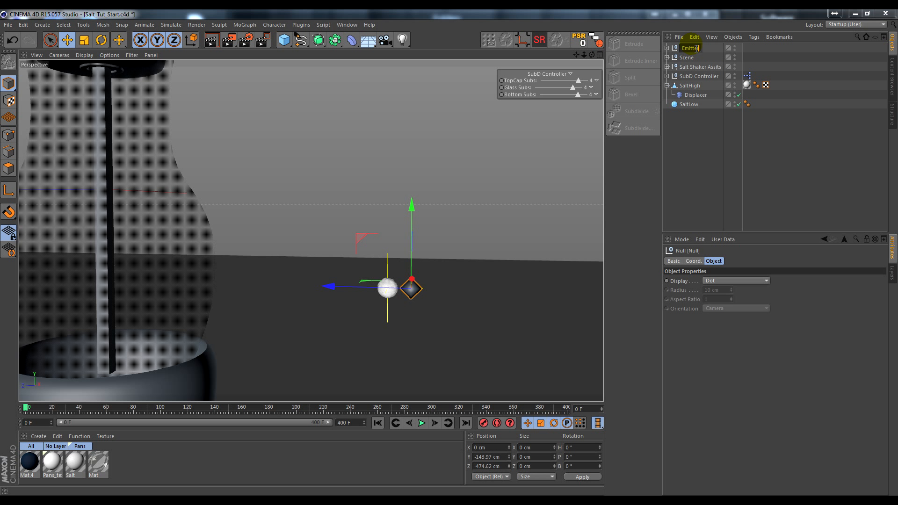
pyautogui.click(697, 169)
# Enable Render Instances on Salt instance inside Salt Emitter, and collapse the SaltHigh hierarchy
pyautogui.click(666, 47)
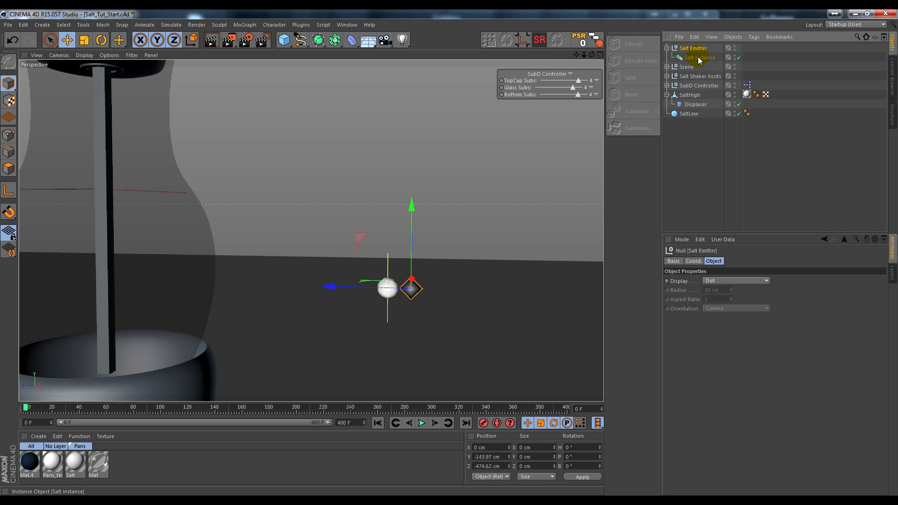
pyautogui.click(697, 57)
pyautogui.click(702, 330)
pyautogui.click(720, 290)
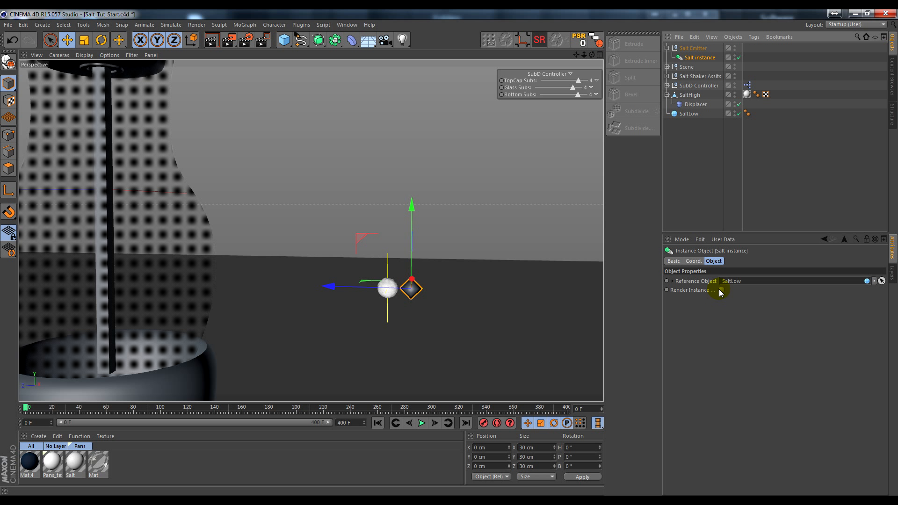
pyautogui.click(667, 95)
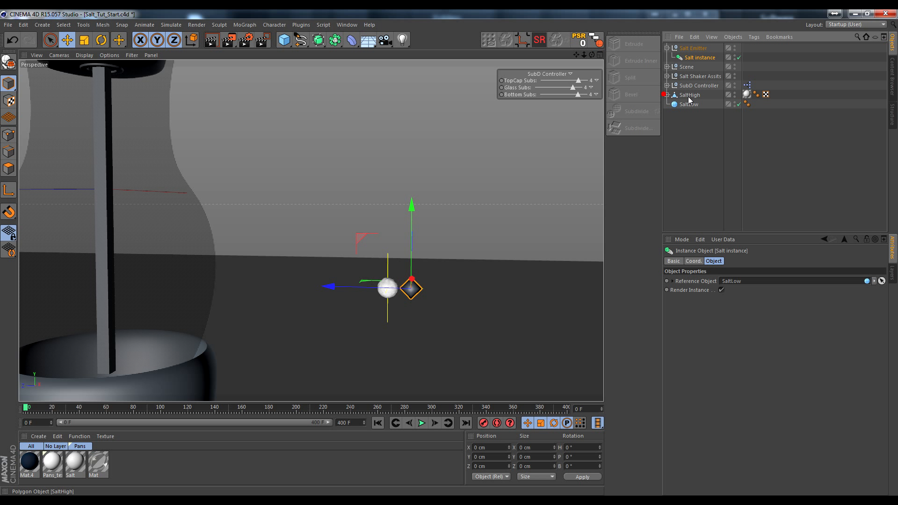
# Set Salt instance's reference object to SaltHigh
pyautogui.moveTo(689, 104); pyautogui.dragTo(694, 96)
pyautogui.moveTo(758, 274); pyautogui.dragTo(754, 281)
pyautogui.click(735, 93)
pyautogui.click(735, 94)
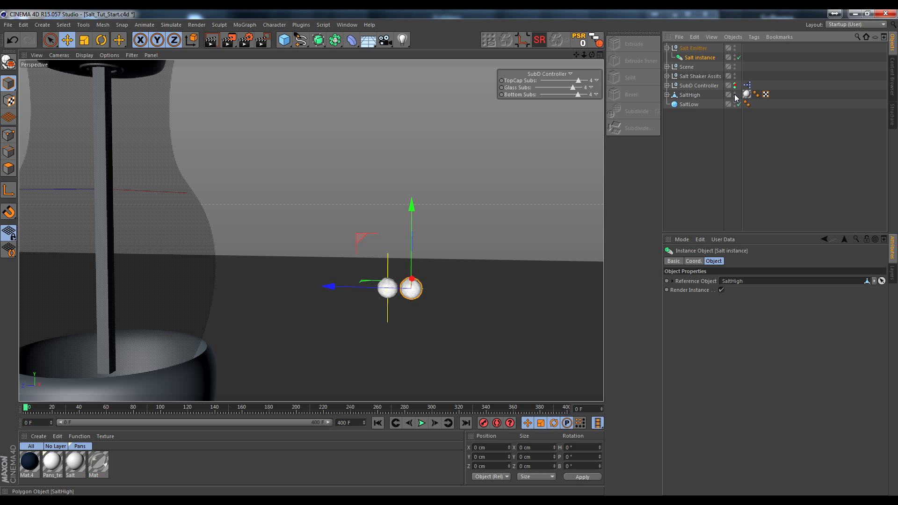
pyautogui.click(735, 86)
# Group SaltHigh and SaltLow under a null named "Salt" and hide that null in the editor and renderer
pyautogui.moveTo(696, 140); pyautogui.dragTo(688, 99)
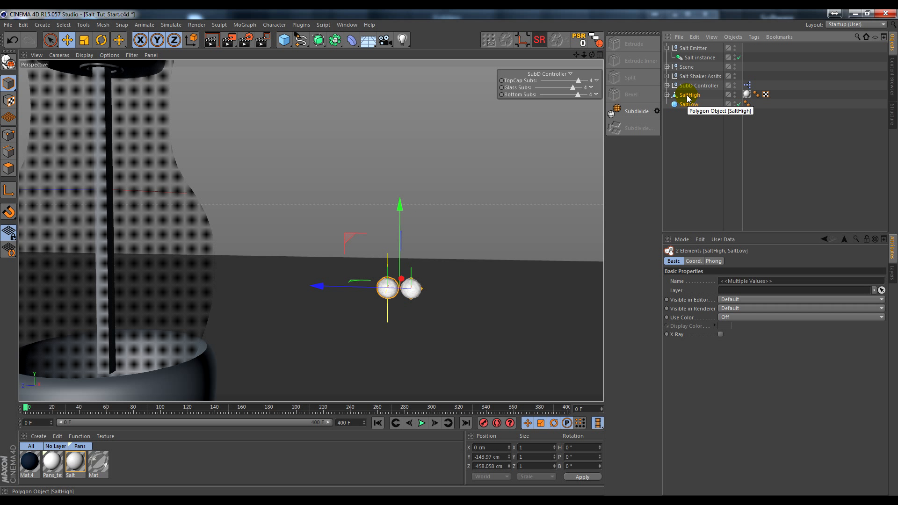
pyautogui.hotkey('alt', 'g')
pyautogui.doubleClick(687, 94)
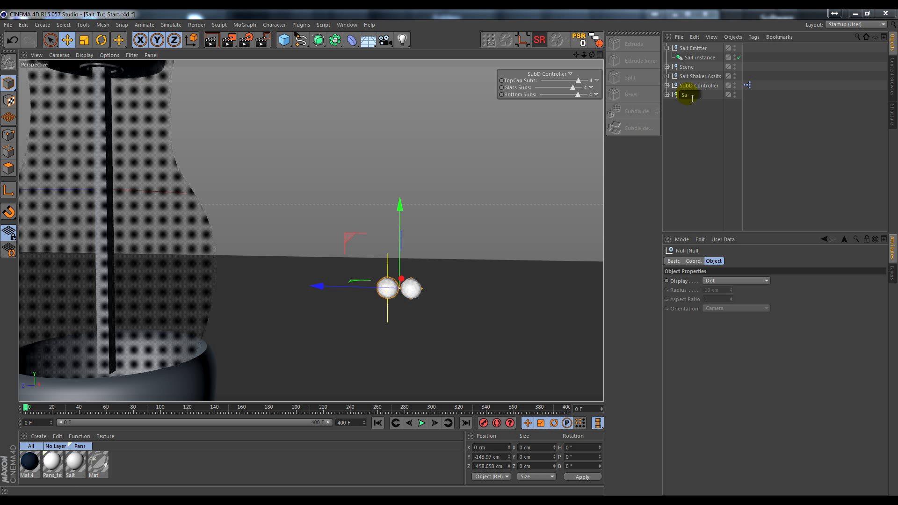
pyautogui.write('Salt')
pyautogui.click(692, 116)
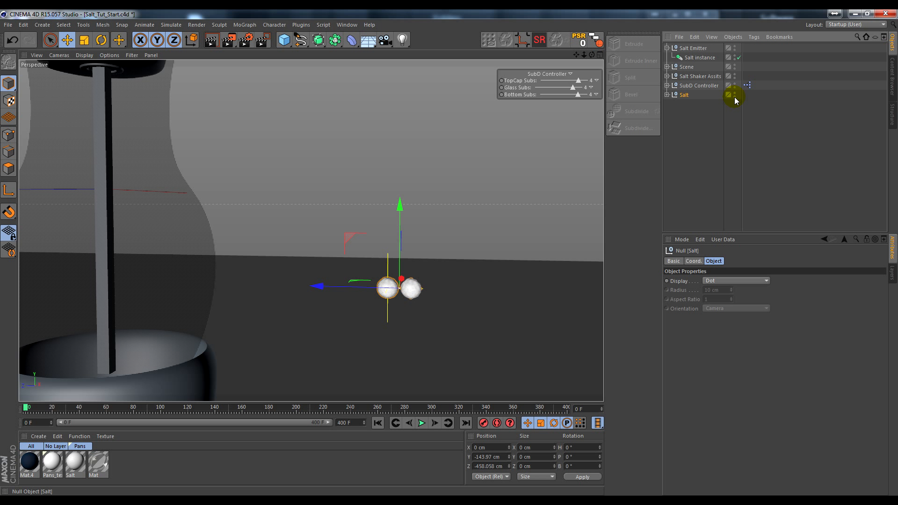
pyautogui.doubleClick(734, 93)
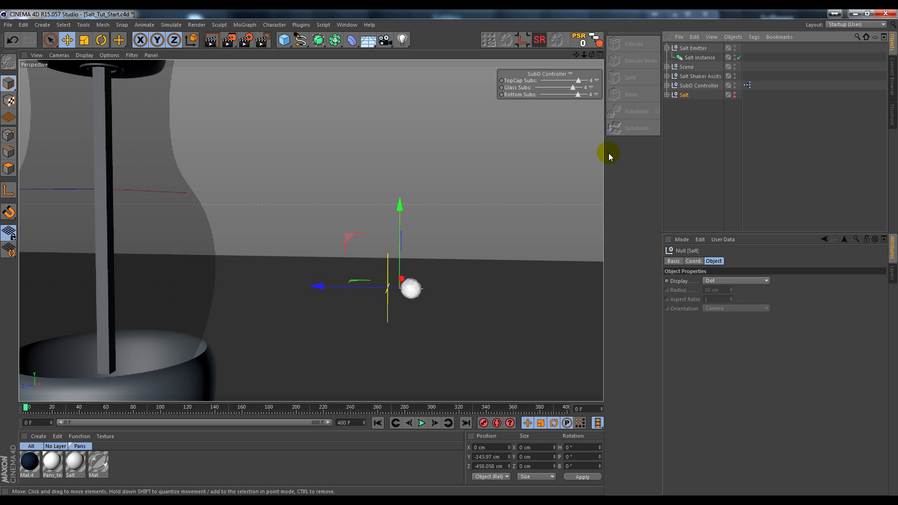
# Alternate Salt instance's reference object between SaltLow and SaltHigh, leave it on SaltLow, and collapse the Salt group
pyautogui.click(699, 58)
pyautogui.click(667, 95)
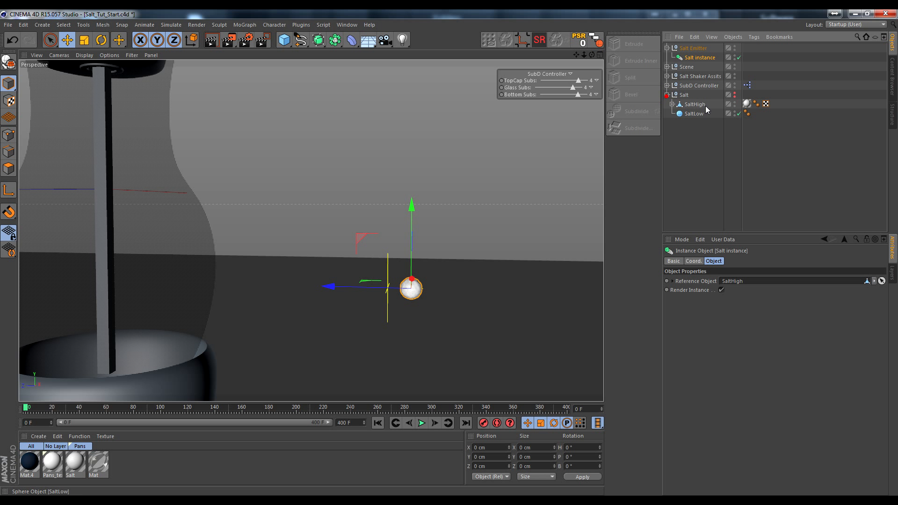
pyautogui.moveTo(693, 117); pyautogui.dragTo(737, 280)
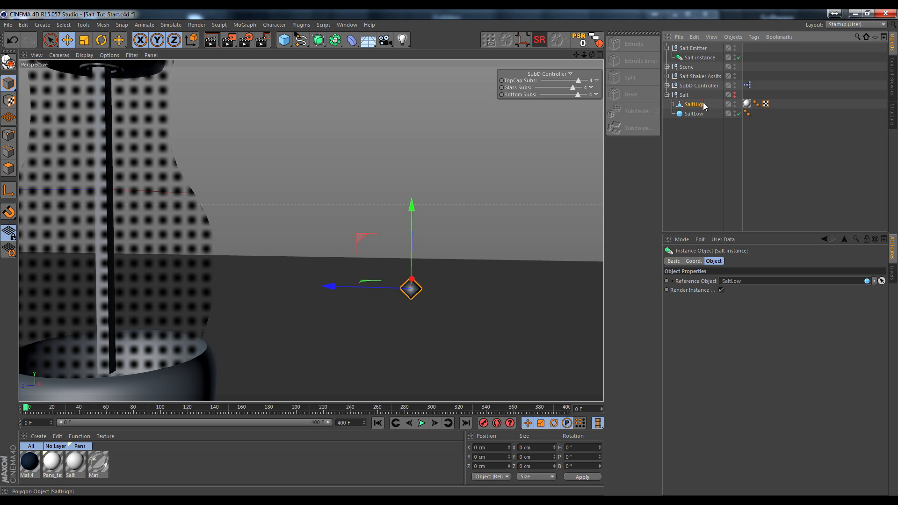
pyautogui.moveTo(703, 102); pyautogui.dragTo(744, 282)
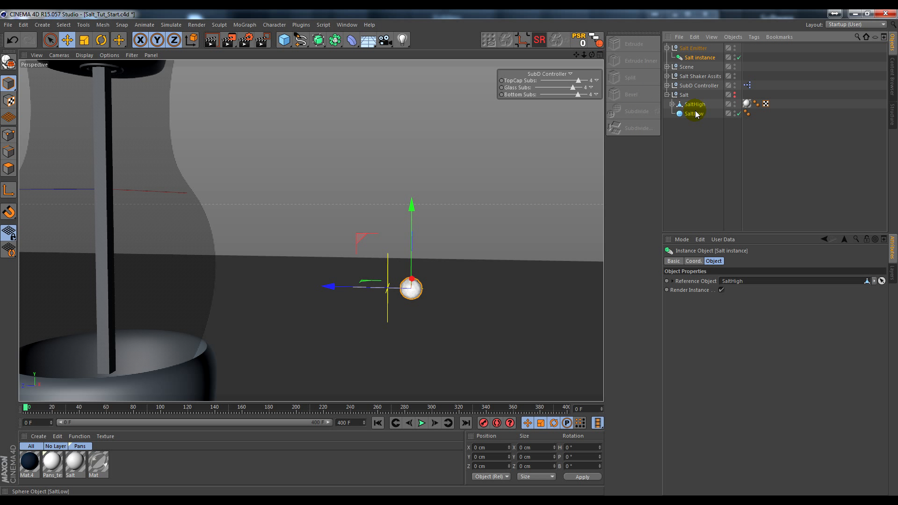
pyautogui.moveTo(694, 113); pyautogui.dragTo(748, 281)
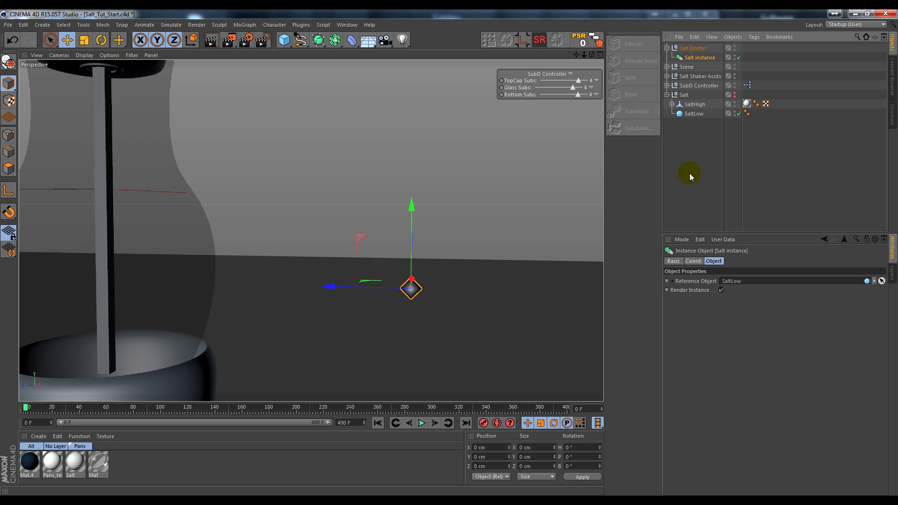
pyautogui.click(667, 94)
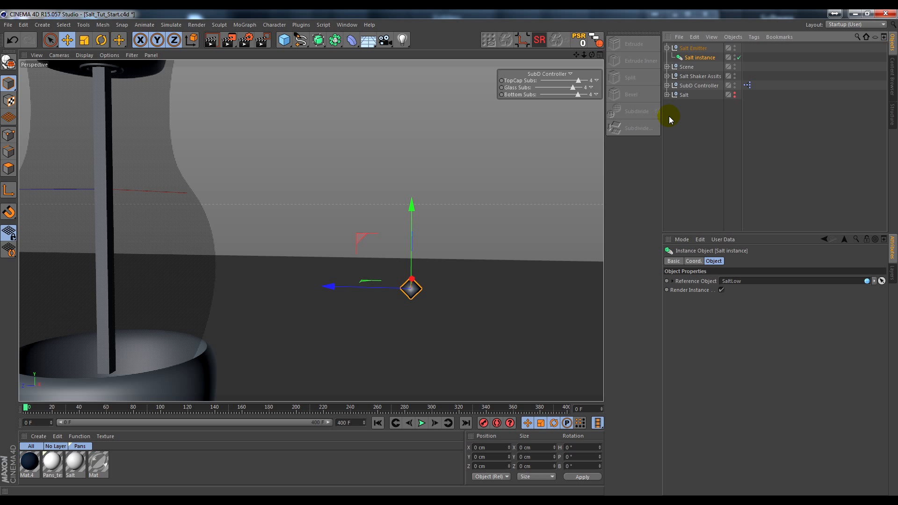
# Add a user data entry named "SaltHigh" with data type Link to the Salt Emitter null
pyautogui.click(693, 48)
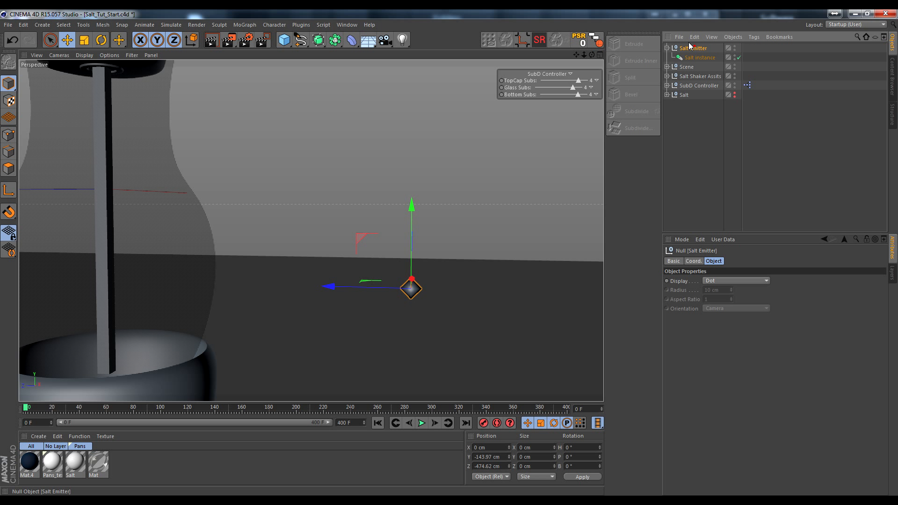
pyautogui.click(723, 239)
pyautogui.click(734, 260)
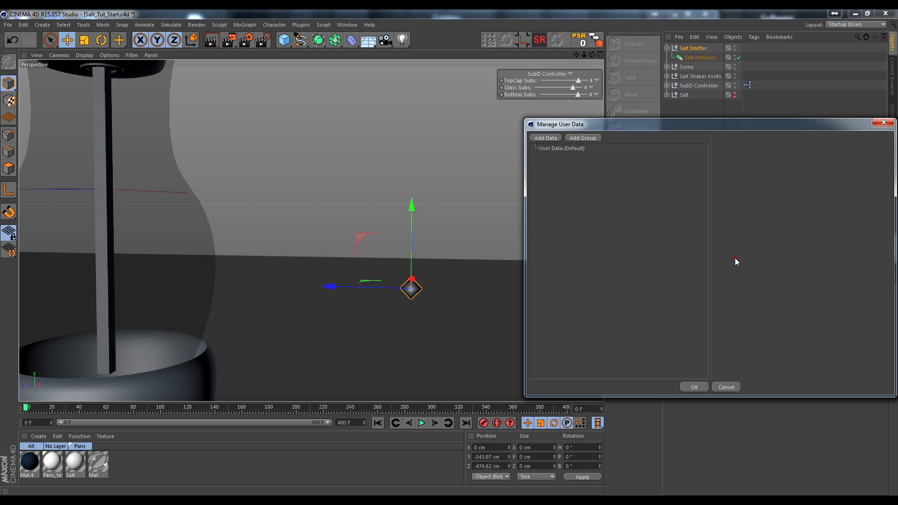
pyautogui.moveTo(540, 123); pyautogui.dragTo(248, 102)
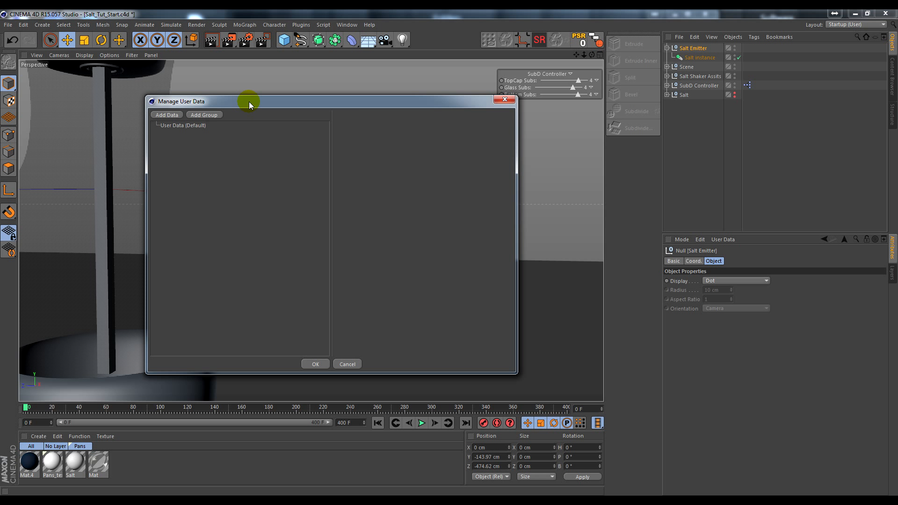
pyautogui.click(157, 116)
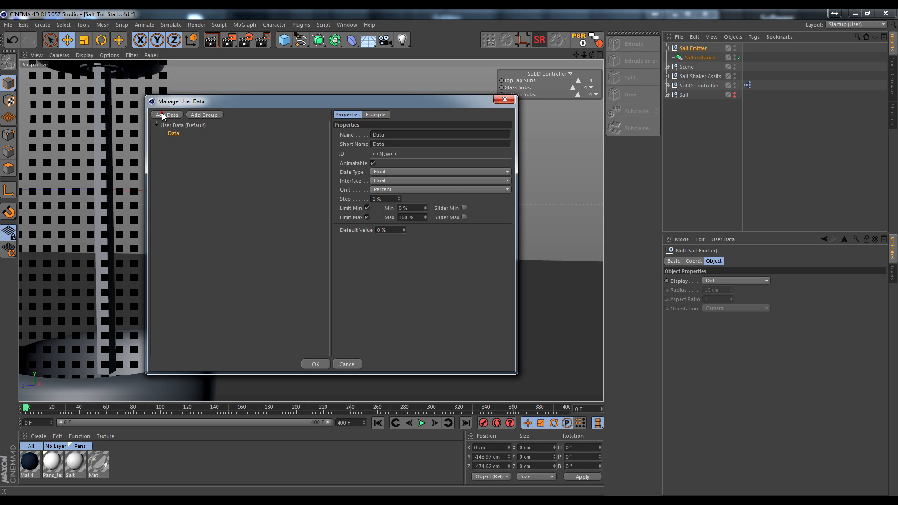
pyautogui.click(173, 134)
pyautogui.click(359, 115)
pyautogui.write('SaltHigh')
pyautogui.click(411, 145)
pyautogui.click(402, 171)
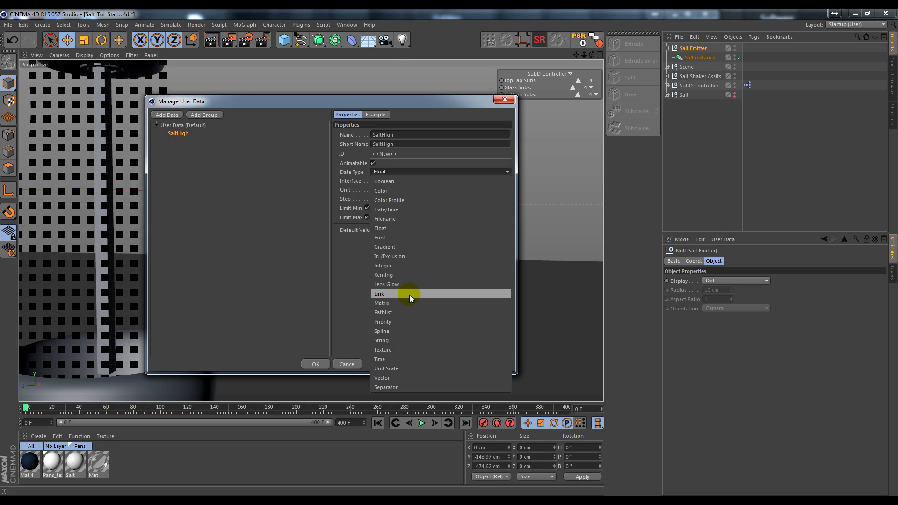
pyautogui.click(409, 294)
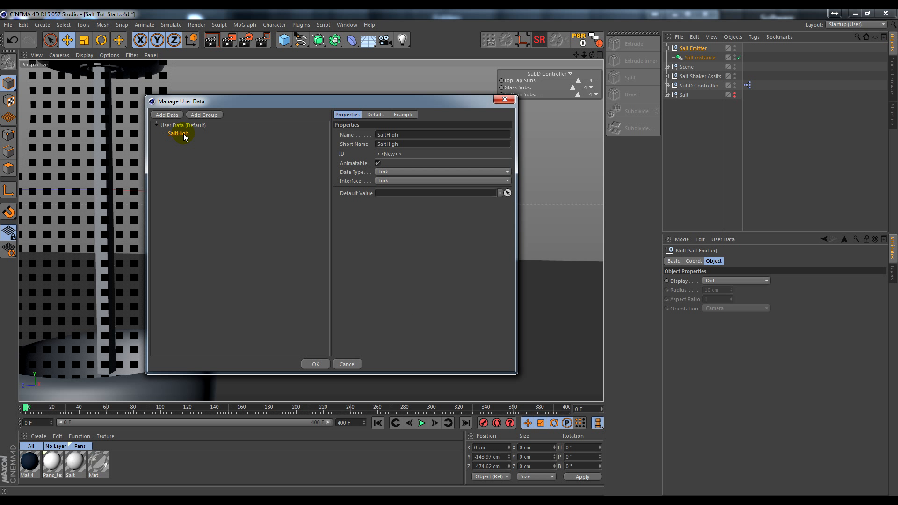
# Duplicate the SaltHigh user data entry and rename the copy "SaltLow"
pyautogui.keyDown('ctrl'); pyautogui.moveTo(186, 141); pyautogui.dragTo(184, 139); pyautogui.keyUp('ctrl')
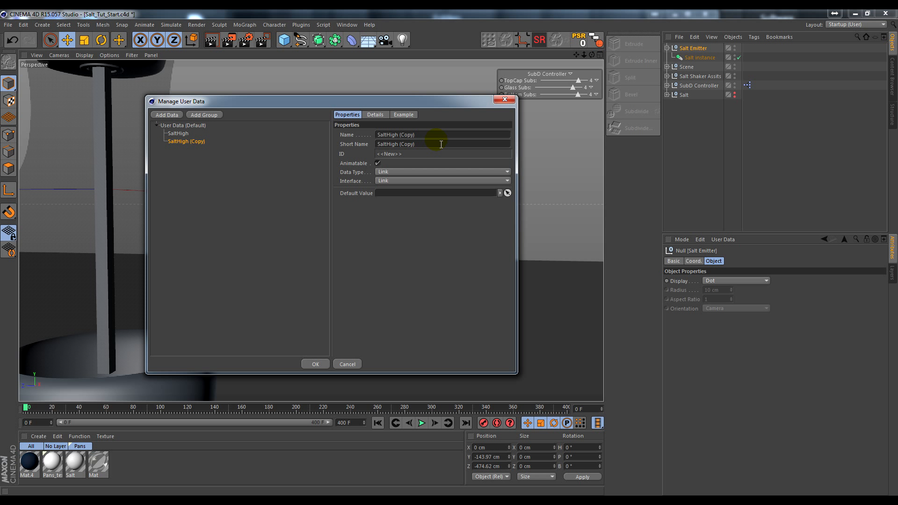
pyautogui.moveTo(425, 139); pyautogui.dragTo(395, 138)
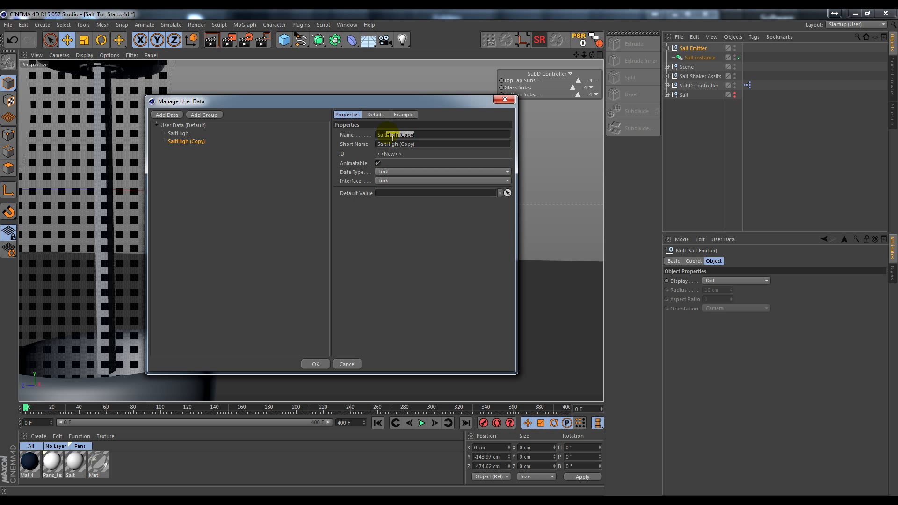
pyautogui.write('Low')
pyautogui.click(431, 142)
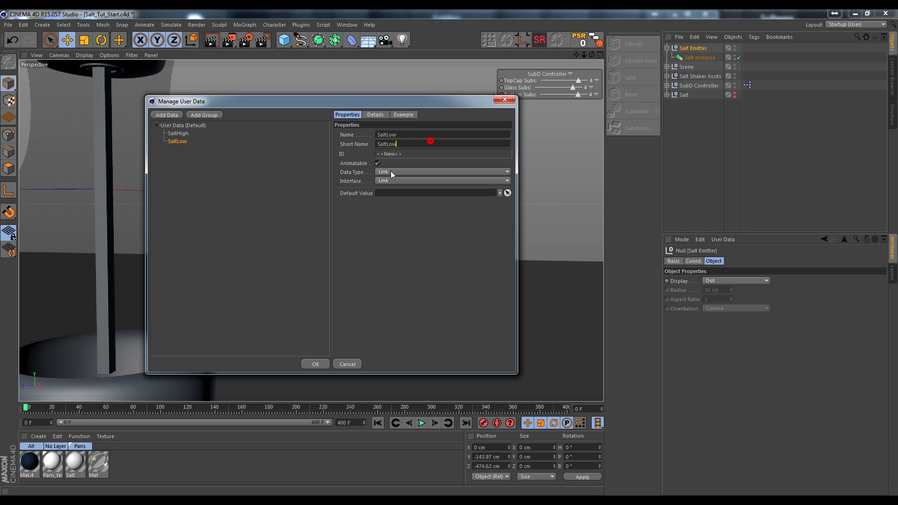
pyautogui.click(160, 153)
pyautogui.click(178, 142)
pyautogui.click(178, 161)
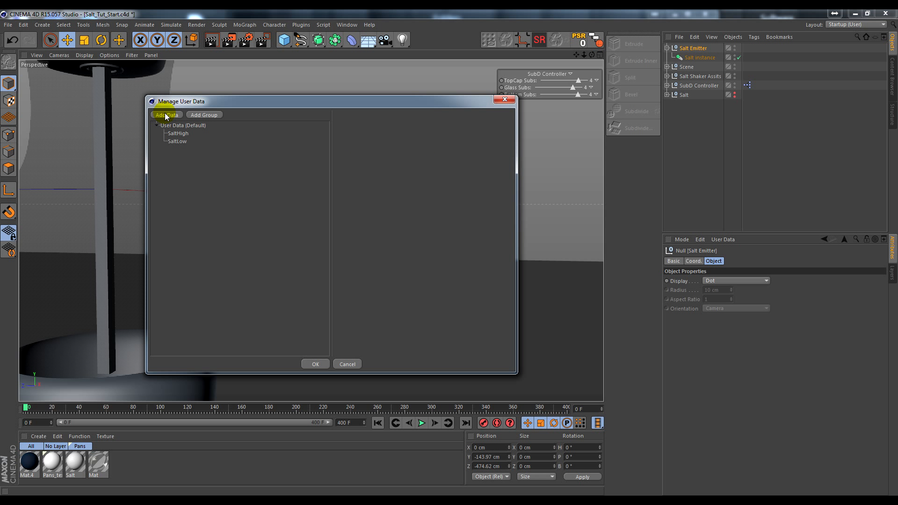
# Add a Boolean user data entry named "Proxy Switch" and accept the user data changes
pyautogui.click(167, 115)
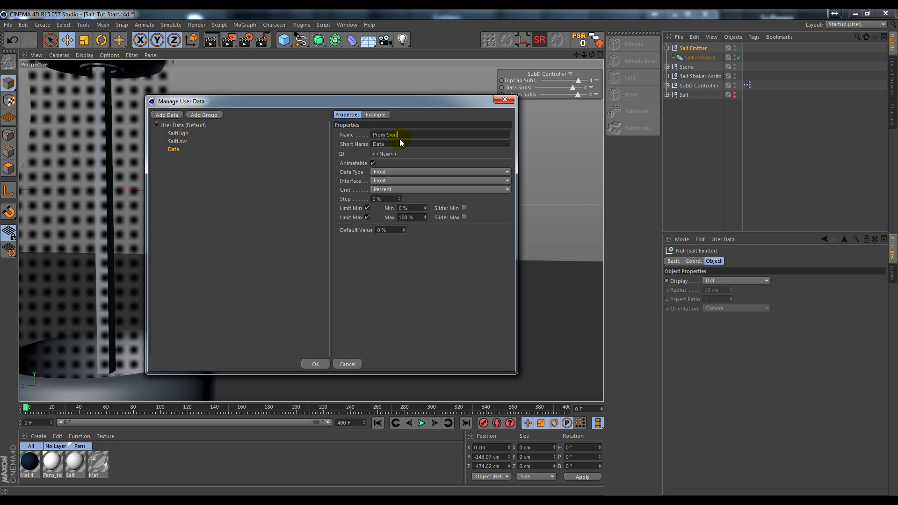
pyautogui.click(426, 149)
pyautogui.click(410, 173)
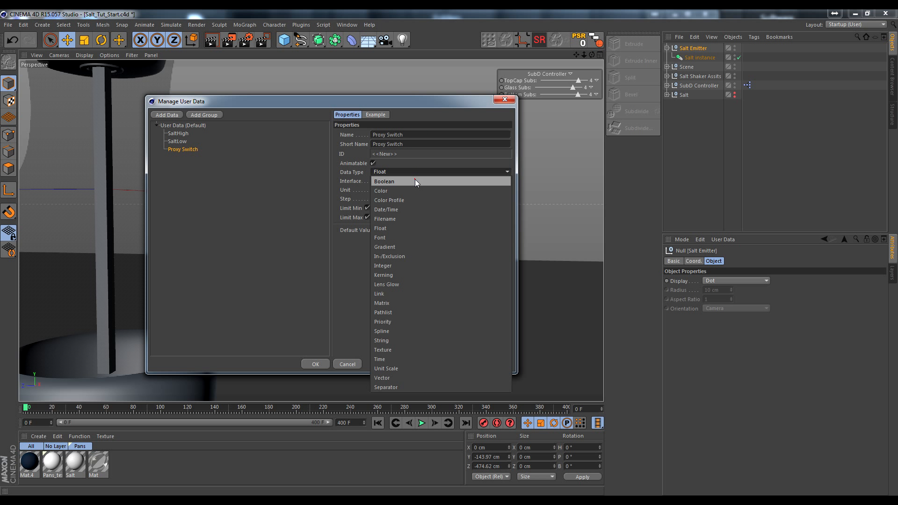
pyautogui.click(414, 179)
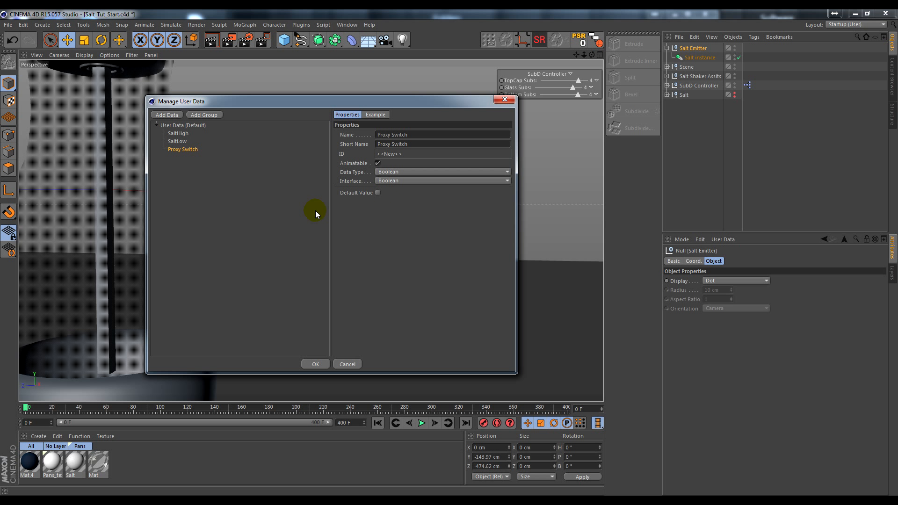
pyautogui.click(315, 362)
# Assign the SaltLow and SaltHigh objects to the matching user data links on Salt Emitter
pyautogui.click(691, 48)
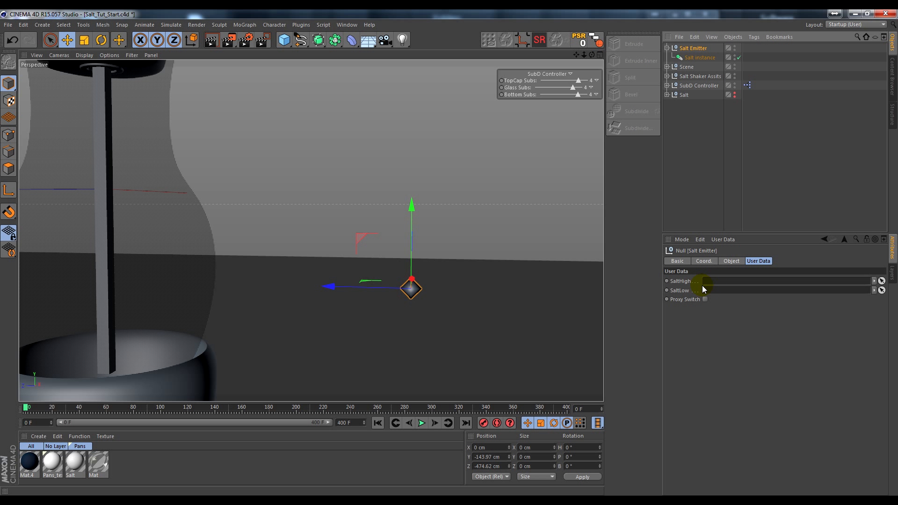
pyautogui.click(667, 95)
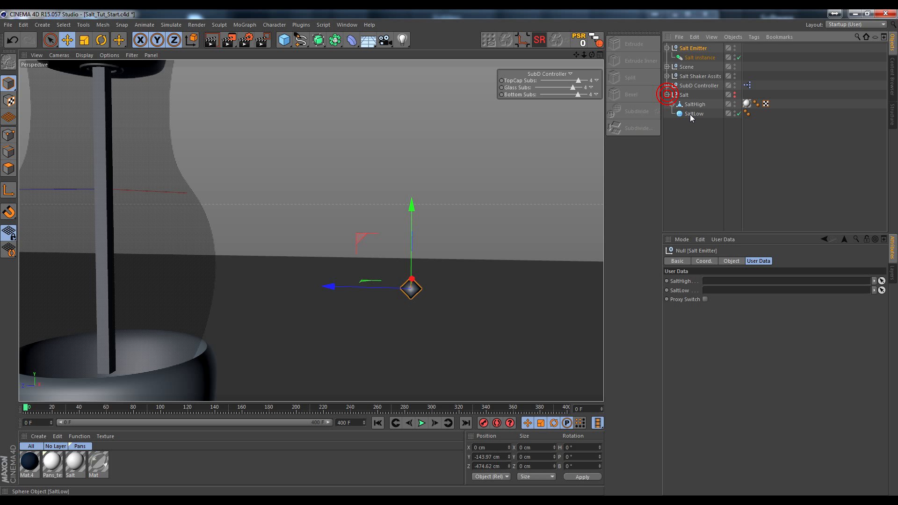
pyautogui.moveTo(690, 114); pyautogui.dragTo(729, 290)
pyautogui.moveTo(694, 105); pyautogui.dragTo(717, 280)
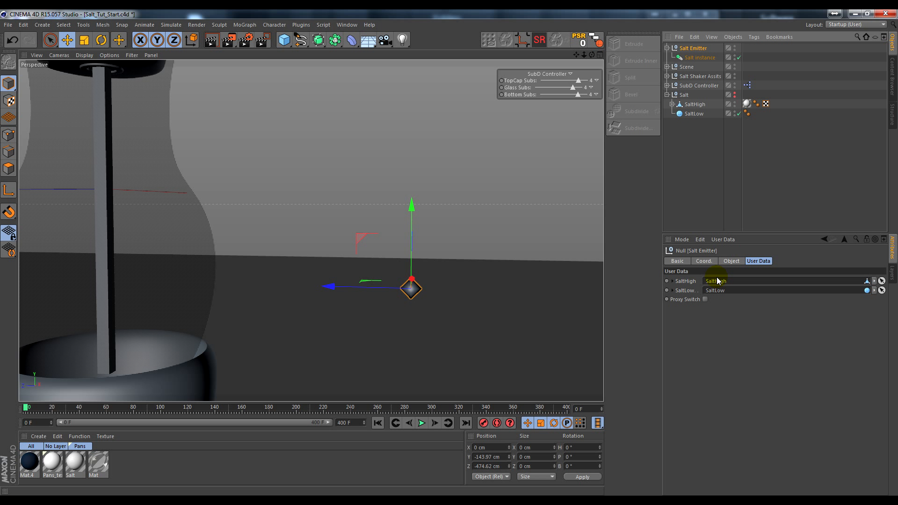
pyautogui.click(705, 299)
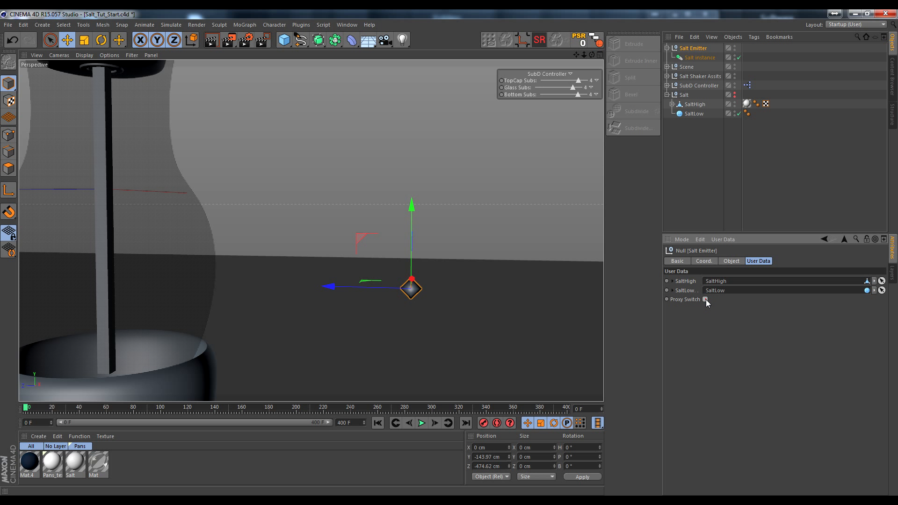
# Add an XPresso tag to Salt Emitter and place a widened Salt Emitter node at the graph's upper left
pyautogui.rightClick(687, 49)
pyautogui.moveTo(704, 55)
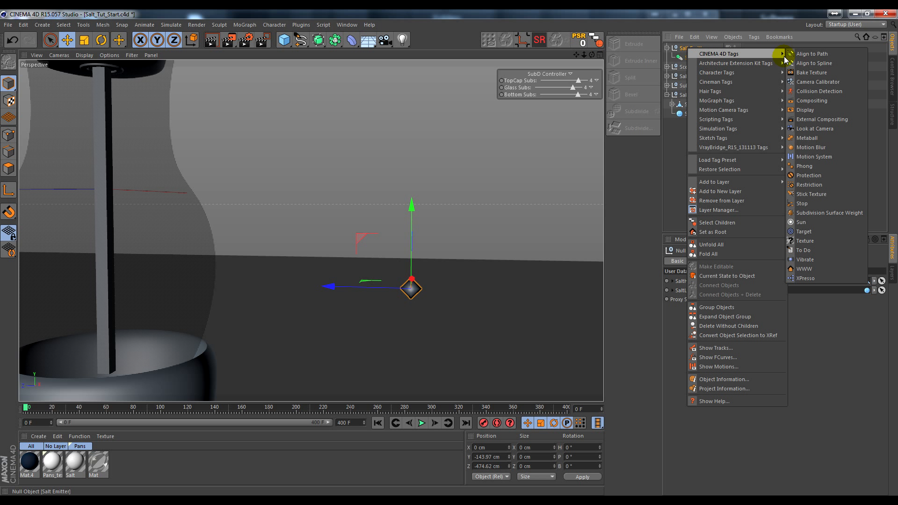
pyautogui.click(804, 278)
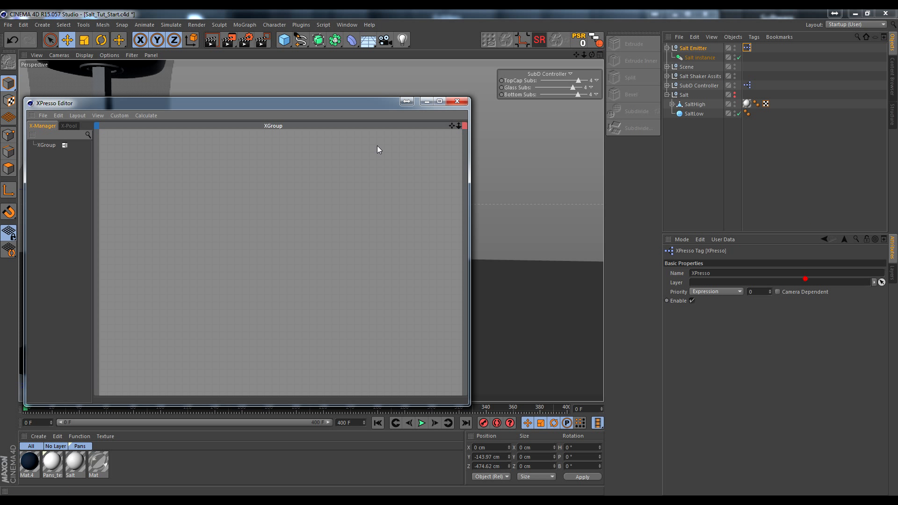
pyautogui.moveTo(692, 48); pyautogui.dragTo(162, 171)
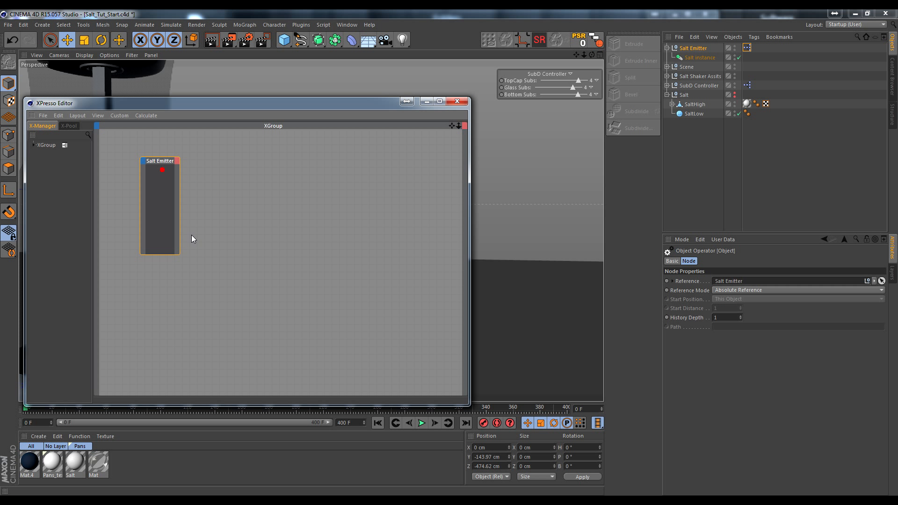
pyautogui.moveTo(184, 227); pyautogui.dragTo(243, 227)
pyautogui.moveTo(201, 161); pyautogui.dragTo(162, 151)
# Add Proxy Switch, SaltHigh and SaltLow user data output ports to the Salt Emitter node
pyautogui.click(202, 150)
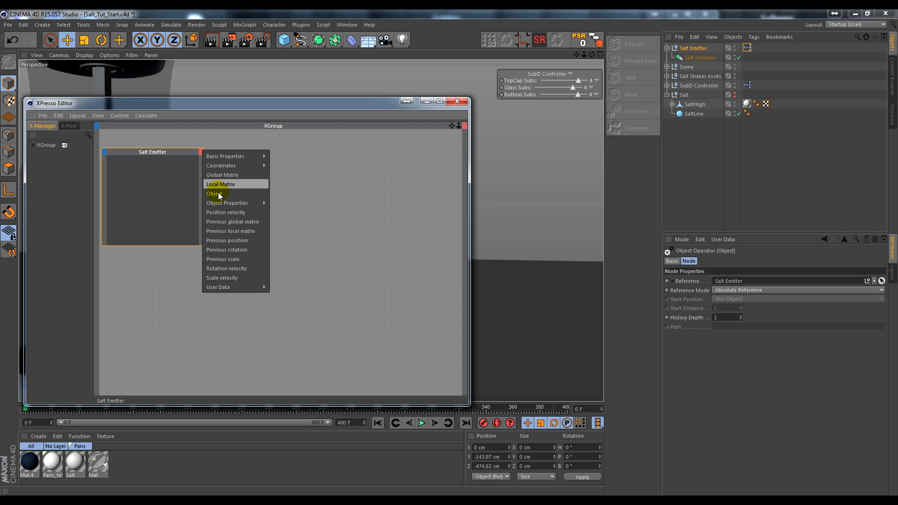
pyautogui.moveTo(230, 287)
pyautogui.click(289, 286)
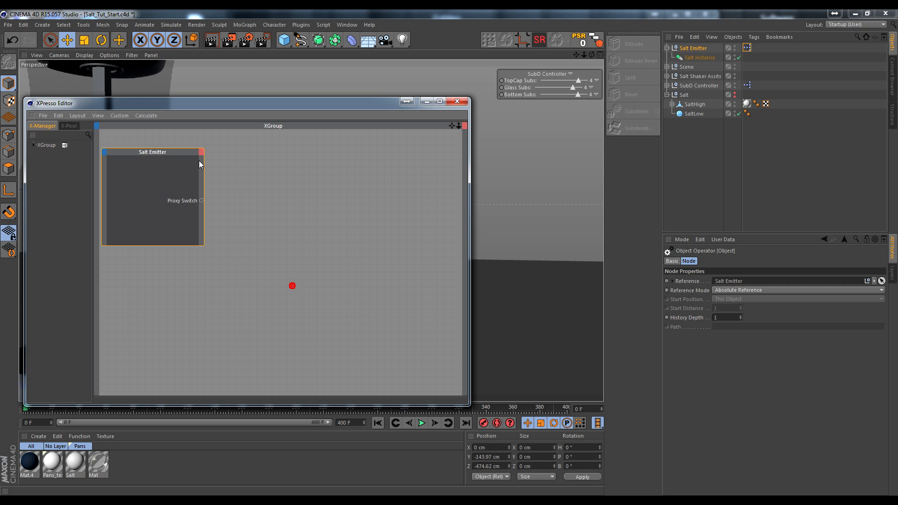
pyautogui.click(201, 151)
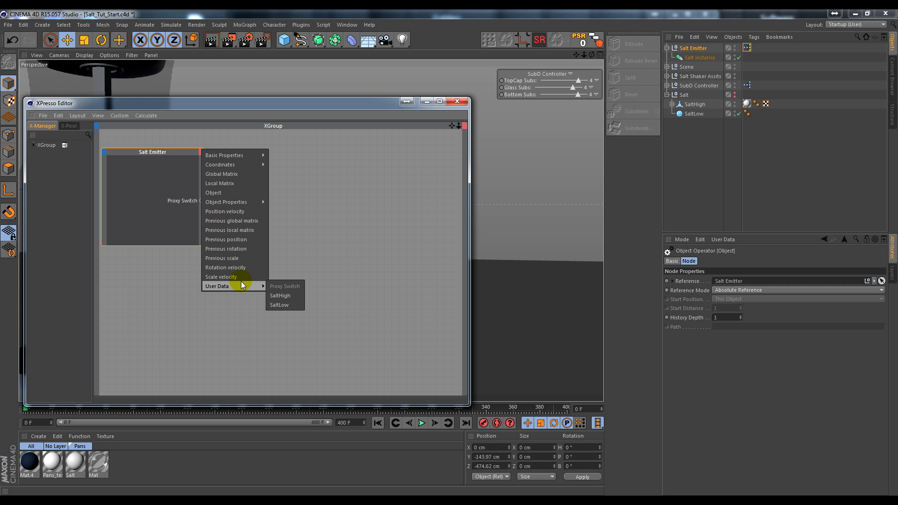
pyautogui.click(280, 295)
pyautogui.click(202, 152)
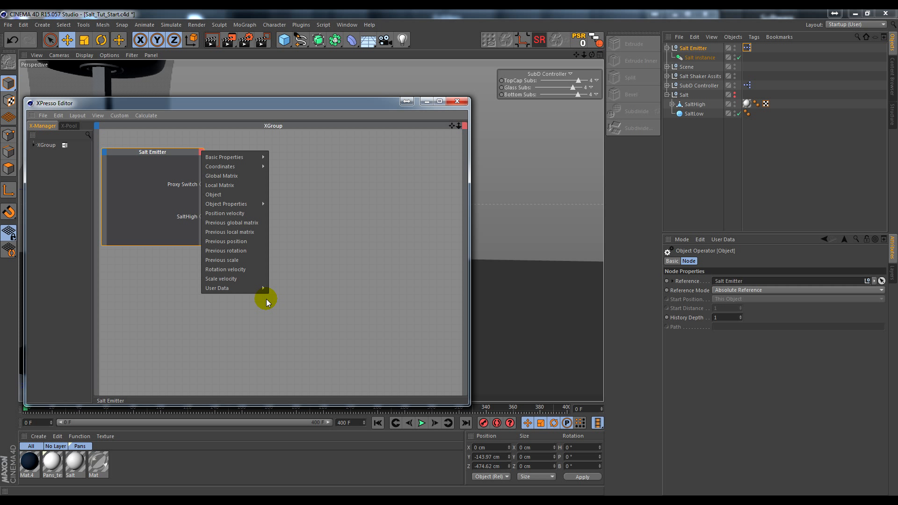
pyautogui.moveTo(262, 288)
pyautogui.click(282, 305)
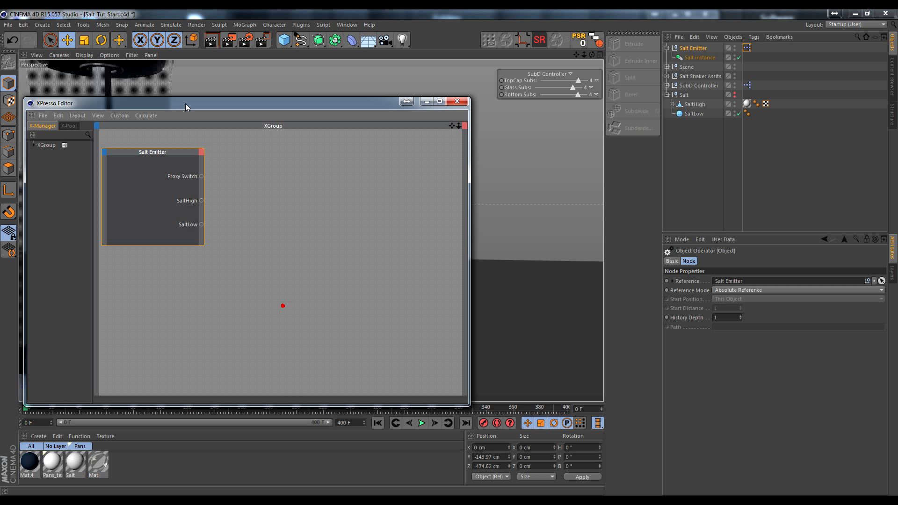
# Add a Salt instance node to the right of the Salt Emitter node and give it a Reference Object input port
pyautogui.moveTo(165, 152); pyautogui.dragTo(176, 144)
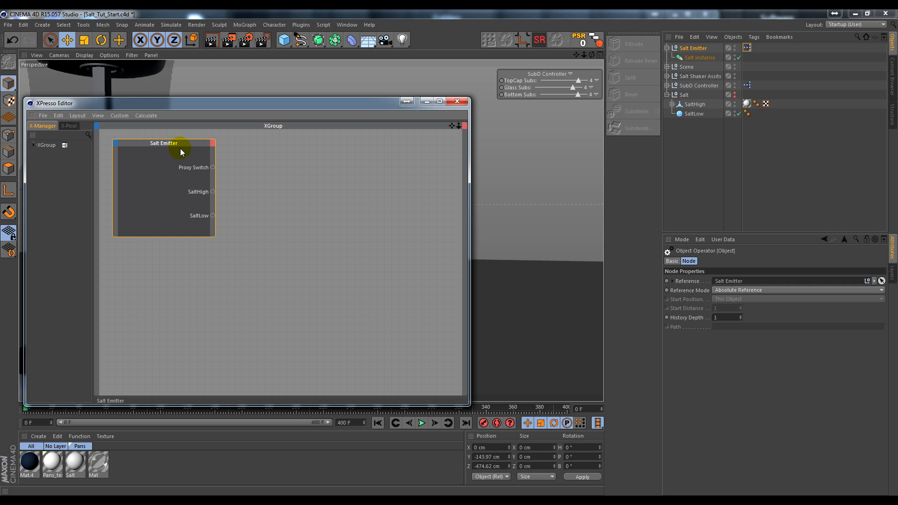
pyautogui.moveTo(274, 108); pyautogui.dragTo(284, 126)
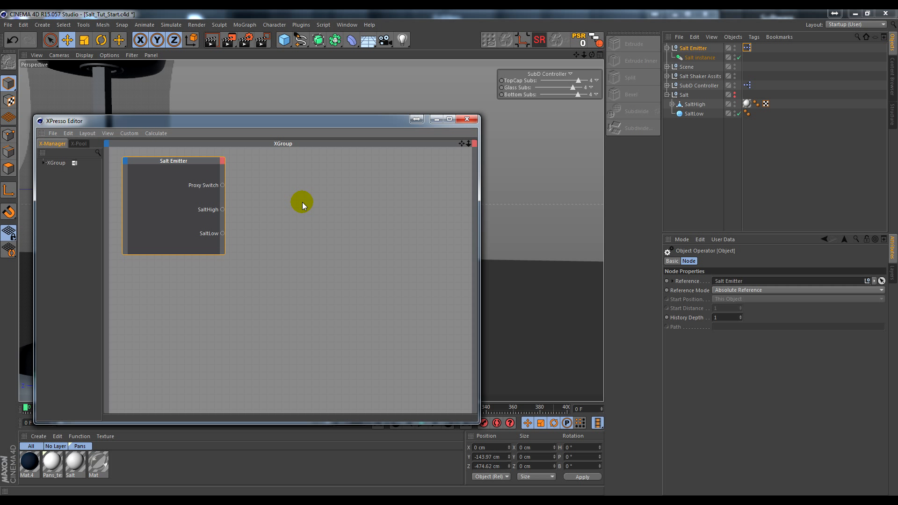
pyautogui.moveTo(695, 58); pyautogui.dragTo(387, 204)
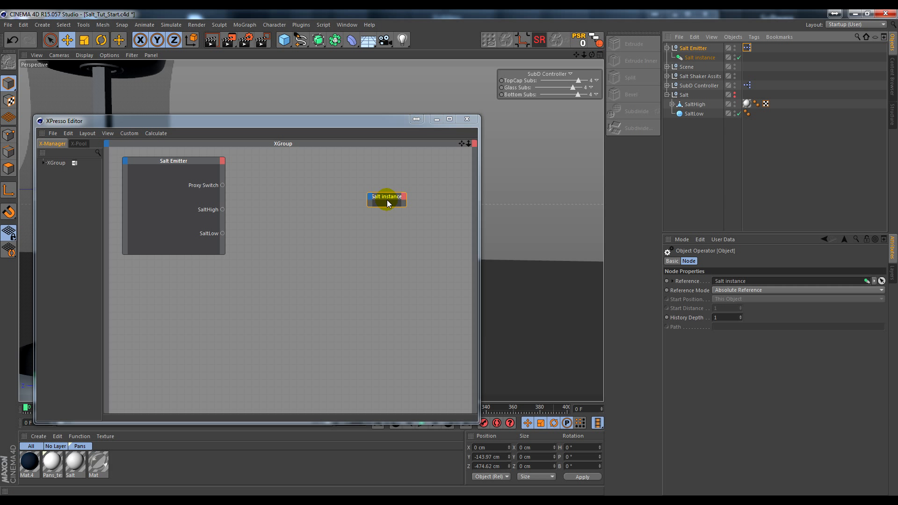
pyautogui.doubleClick(389, 200)
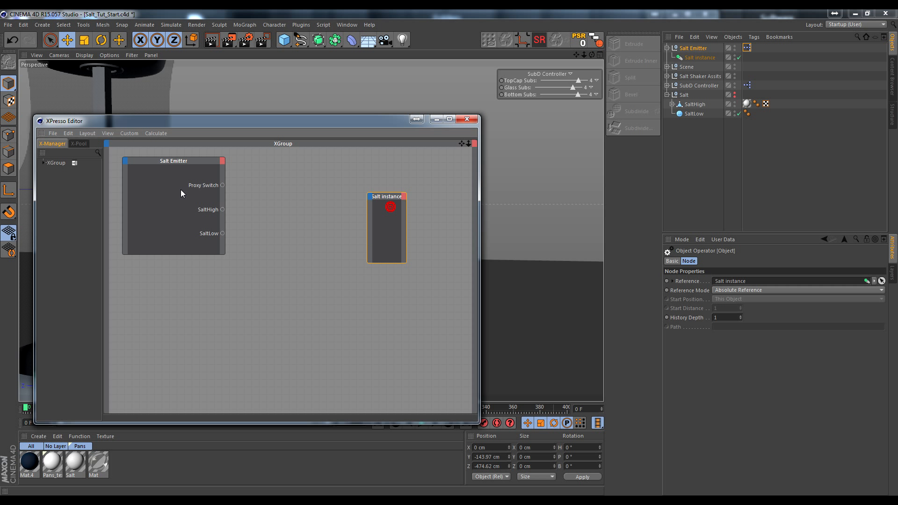
pyautogui.click(370, 197)
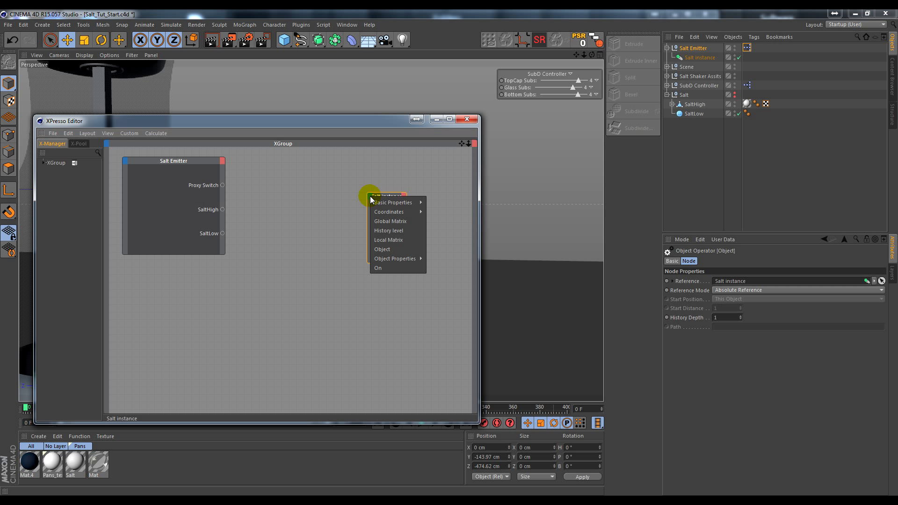
pyautogui.moveTo(387, 259)
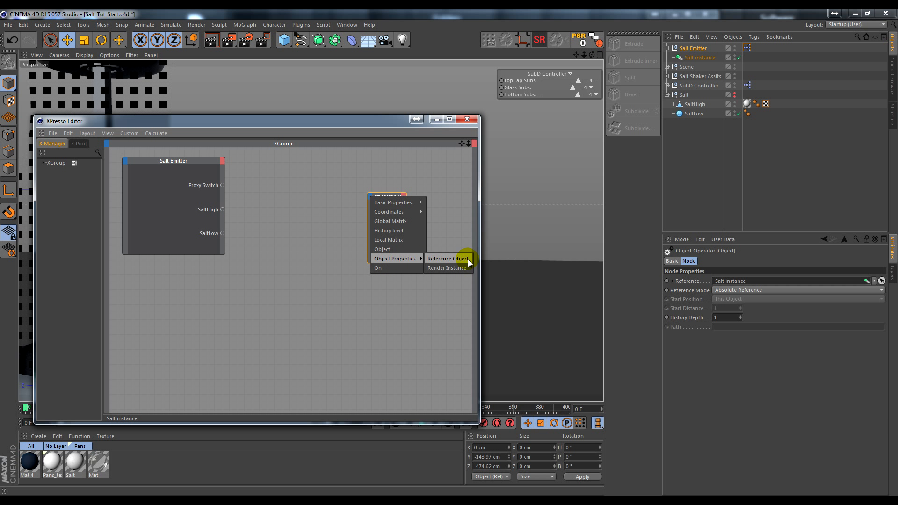
pyautogui.click(453, 259)
pyautogui.moveTo(383, 201); pyautogui.dragTo(368, 176)
# Add a Condition logic node between the Salt Emitter and Salt instance nodes and set its data type to Link
pyautogui.rightClick(288, 203)
pyautogui.click(307, 209)
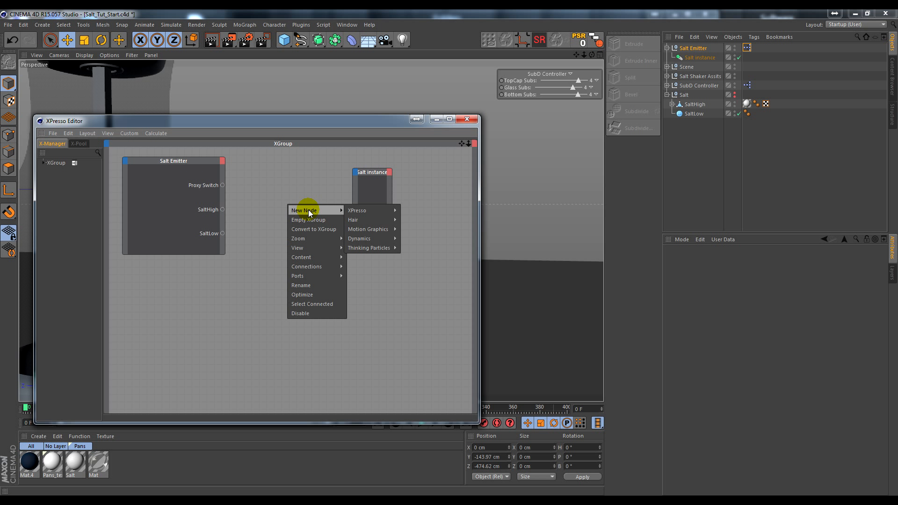
pyautogui.click(378, 211)
pyautogui.click(413, 212)
pyautogui.moveTo(419, 259)
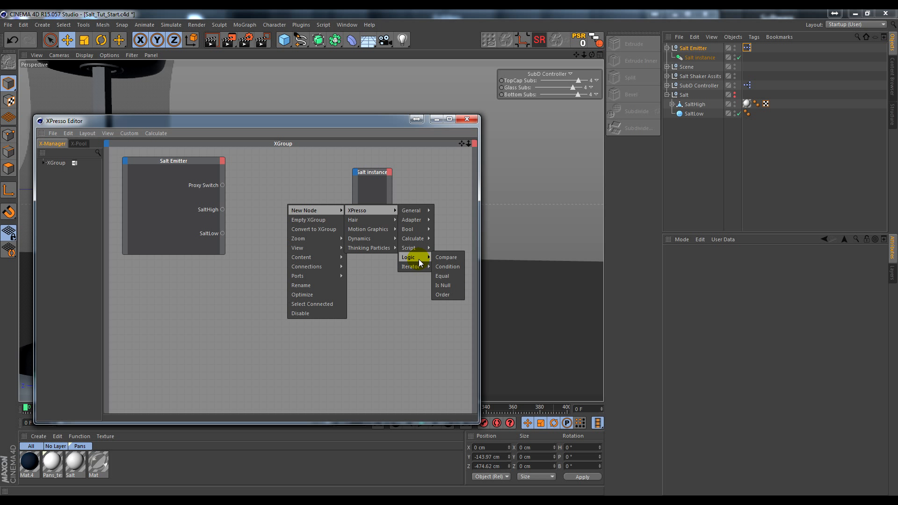
pyautogui.click(451, 266)
pyautogui.moveTo(292, 192); pyautogui.dragTo(292, 173)
pyautogui.click(296, 169)
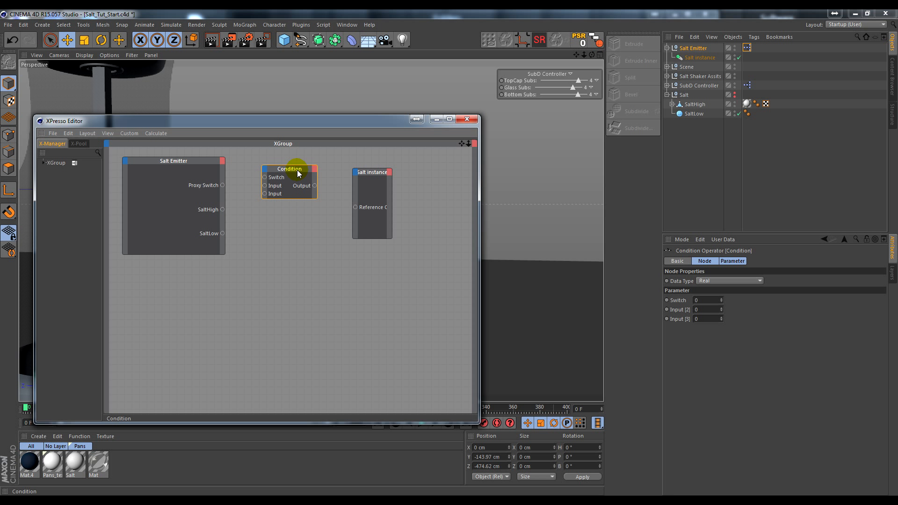
pyautogui.click(718, 279)
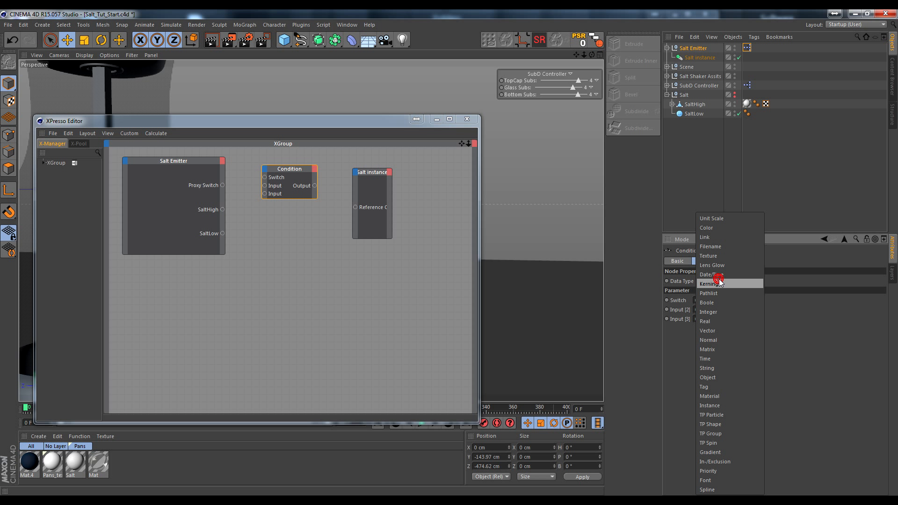
pyautogui.click(728, 237)
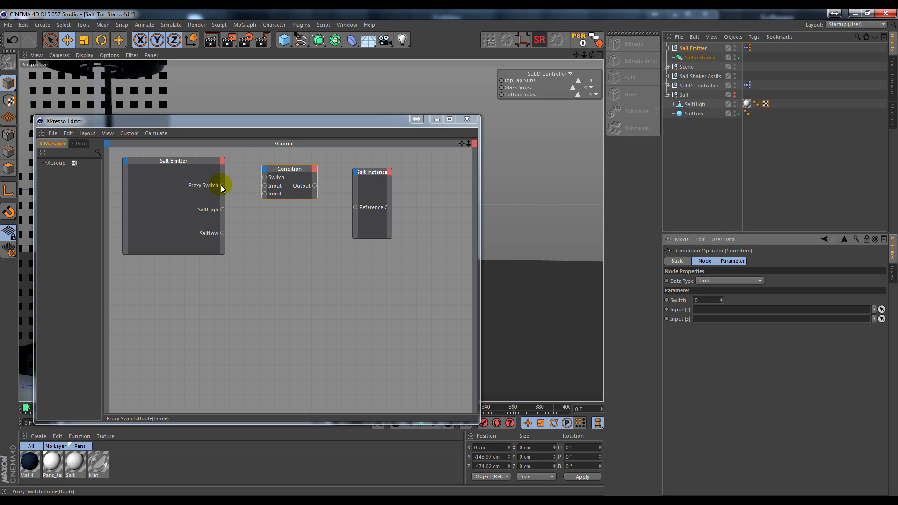
# Wire Proxy Switch to the Condition's Switch, SaltHigh and SaltLow to its inputs in that order, and its output to Salt instance's Reference Object
pyautogui.moveTo(222, 185); pyautogui.dragTo(265, 186)
pyautogui.moveTo(222, 233); pyautogui.dragTo(354, 207)
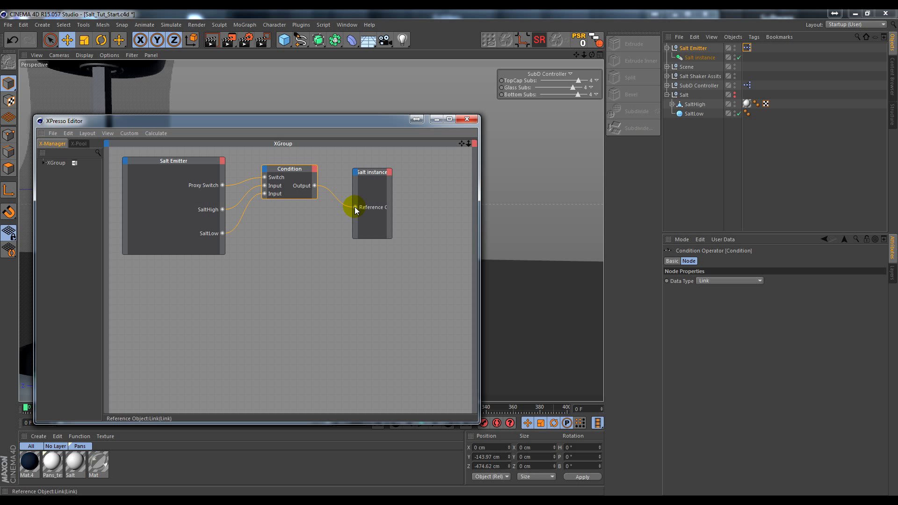
pyautogui.moveTo(320, 124); pyautogui.dragTo(346, 170)
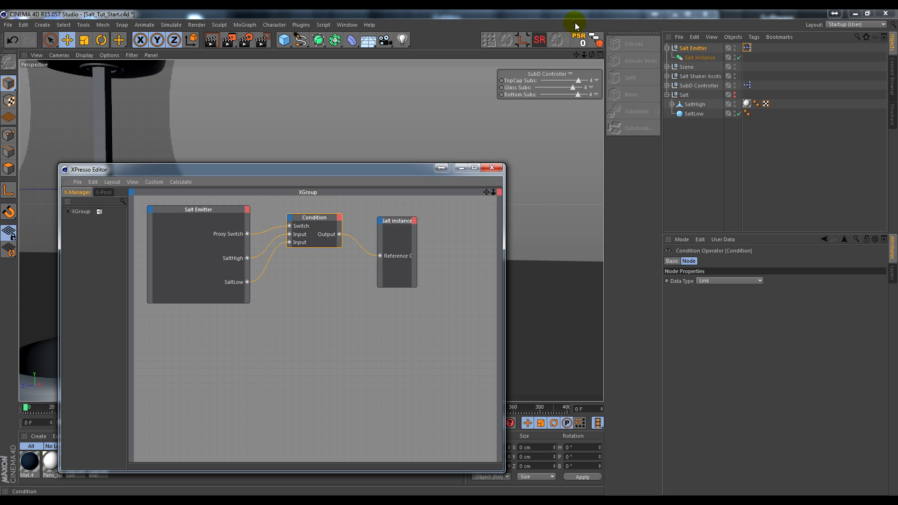
# Close the XPresso Editor and test Salt Emitter's Proxy Switch by toggling it, leaving it enabled
pyautogui.click(692, 49)
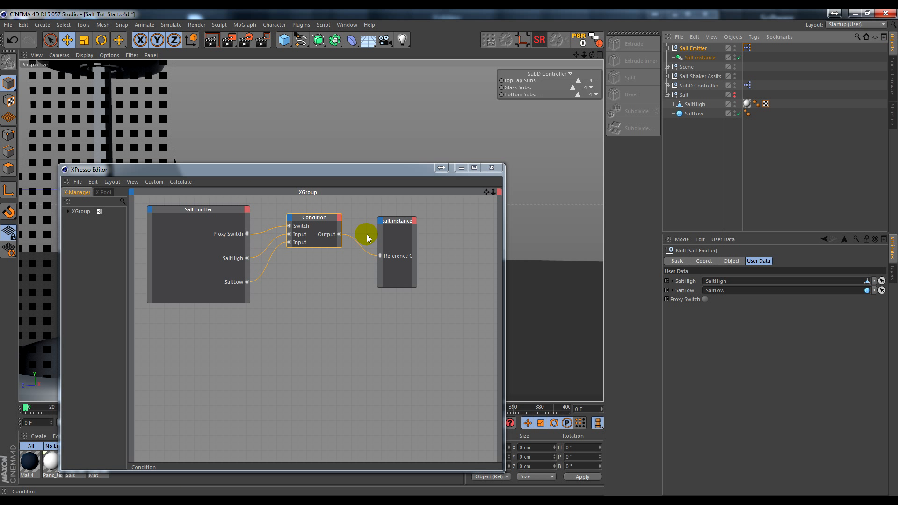
pyautogui.click(695, 58)
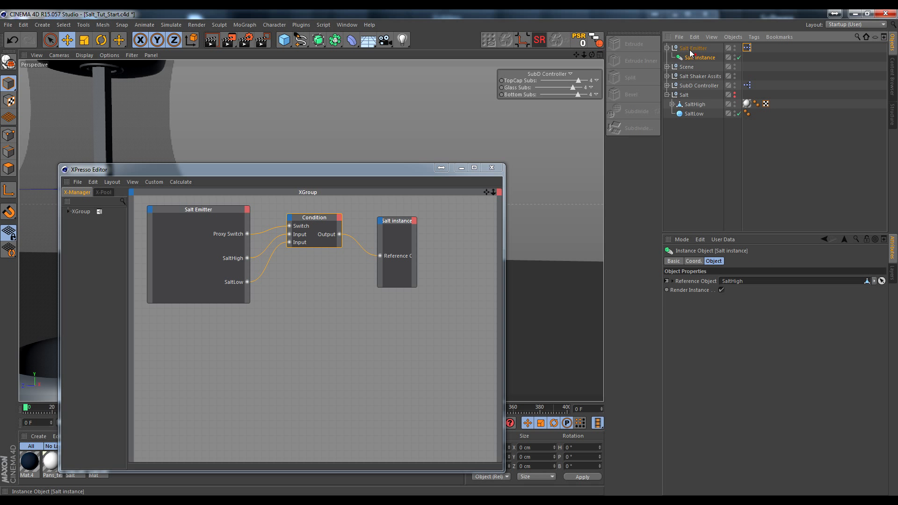
pyautogui.moveTo(403, 170); pyautogui.dragTo(365, 42)
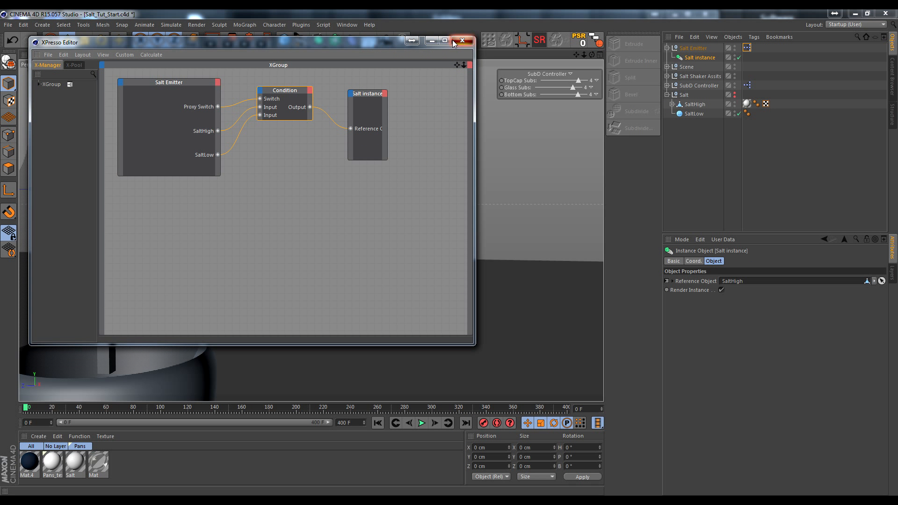
pyautogui.click(462, 41)
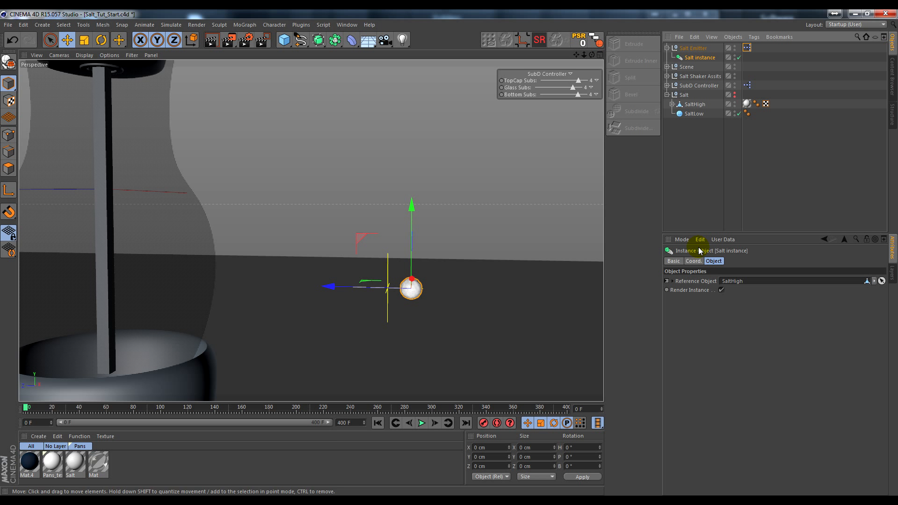
pyautogui.click(692, 49)
pyautogui.click(704, 300)
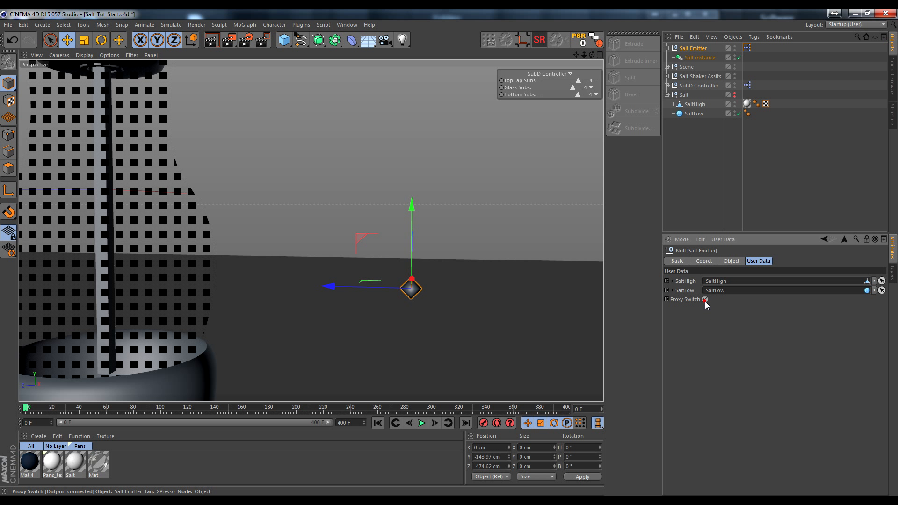
pyautogui.click(705, 300)
pyautogui.click(705, 300)
# Add the Proxy Switch parameter to the viewport HUD and place it directly below the SubD Controller sliders
pyautogui.rightClick(683, 299)
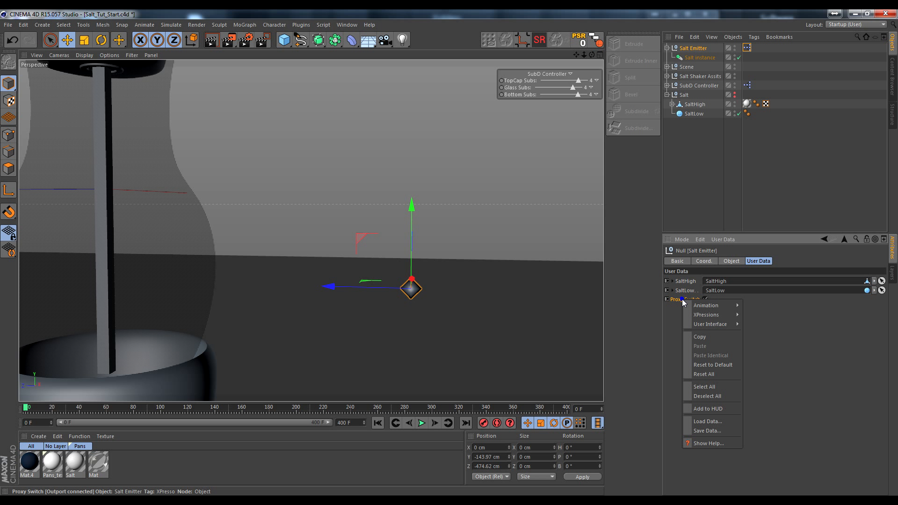
pyautogui.click(720, 409)
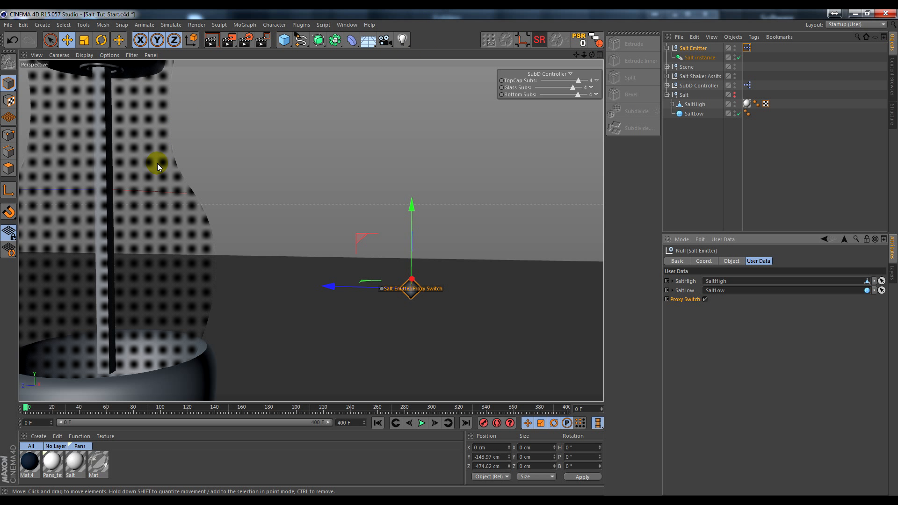
pyautogui.keyDown('ctrl'); pyautogui.moveTo(414, 290); pyautogui.dragTo(533, 106); pyautogui.keyUp('ctrl')
# Set the Proxy Switch HUD element to show Always and hide the object name in its label
pyautogui.rightClick(533, 106)
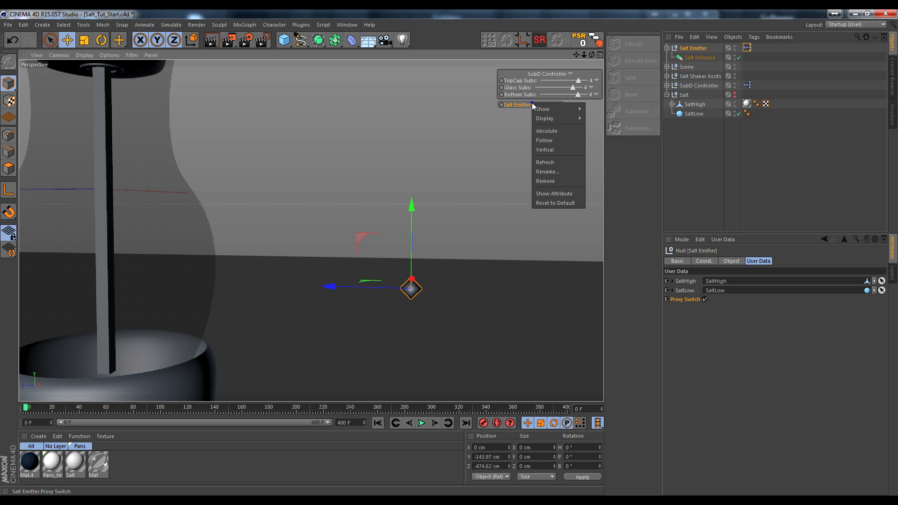
pyautogui.moveTo(544, 109)
pyautogui.click(606, 110)
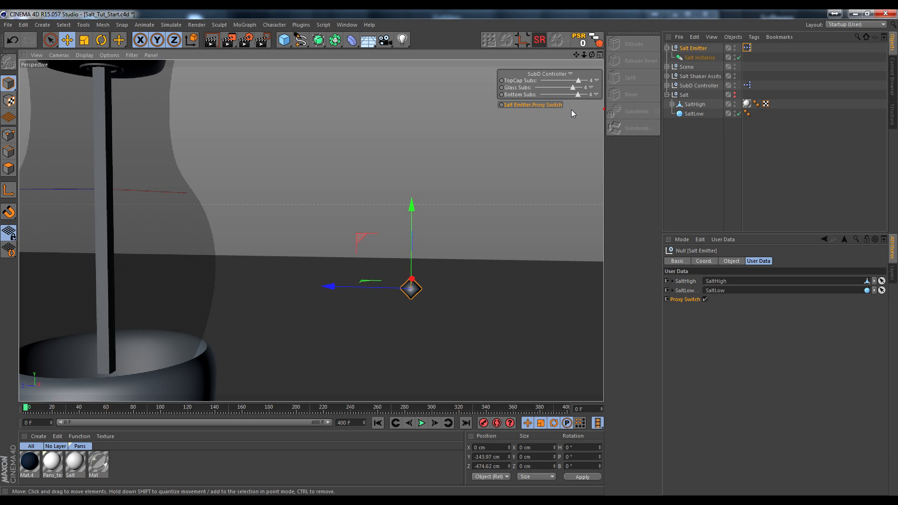
pyautogui.rightClick(547, 104)
pyautogui.moveTo(573, 110)
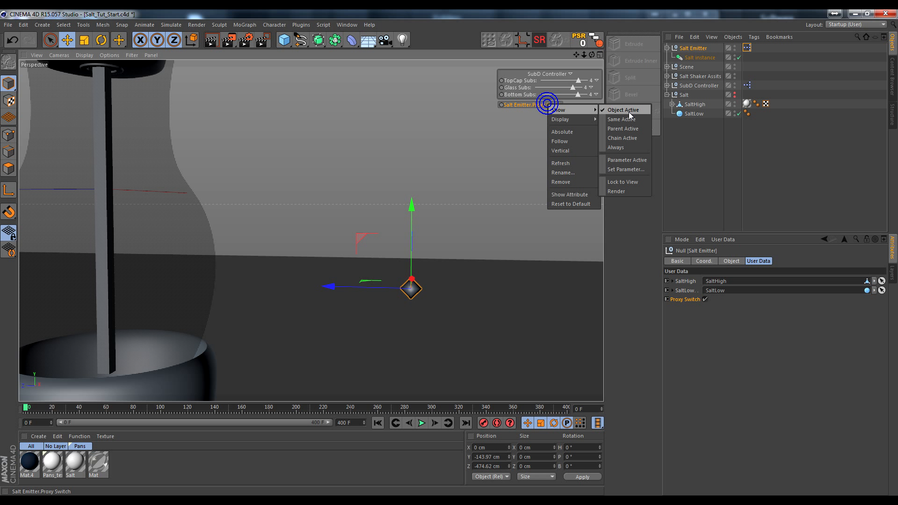
pyautogui.click(625, 148)
pyautogui.rightClick(534, 104)
pyautogui.moveTo(562, 120)
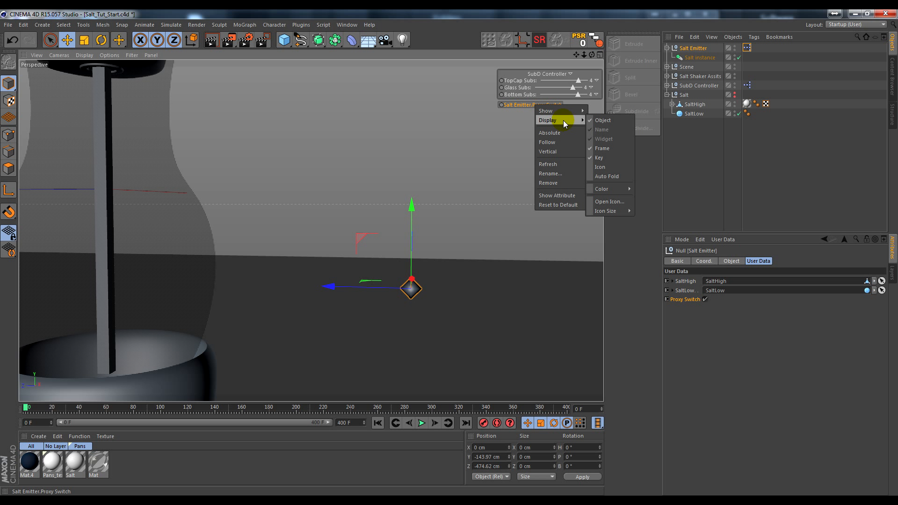
pyautogui.click(606, 123)
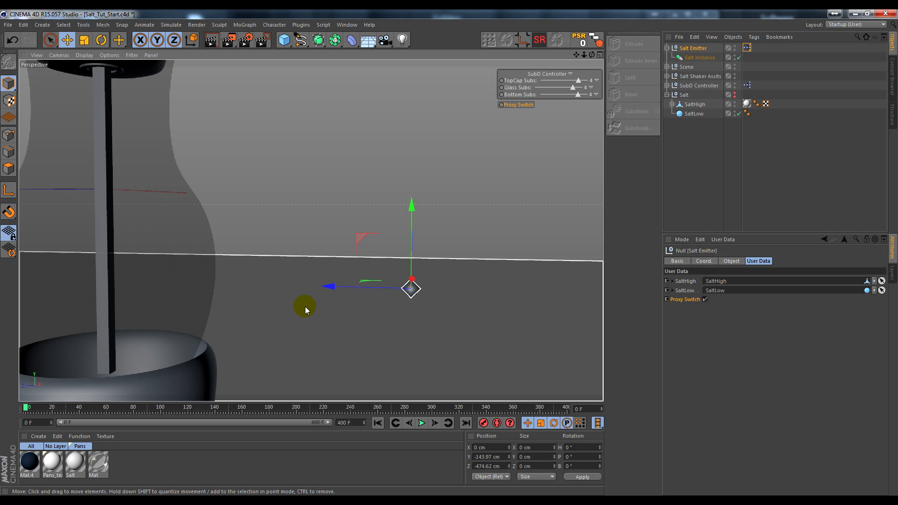
# Create a particle Emitter inside the Salt Emitter null, with Salt instance as the Emitter's child
pyautogui.keyDown('alt'); pyautogui.moveTo(411, 286); pyautogui.dragTo(256, 297, button='right'); pyautogui.keyUp('alt')
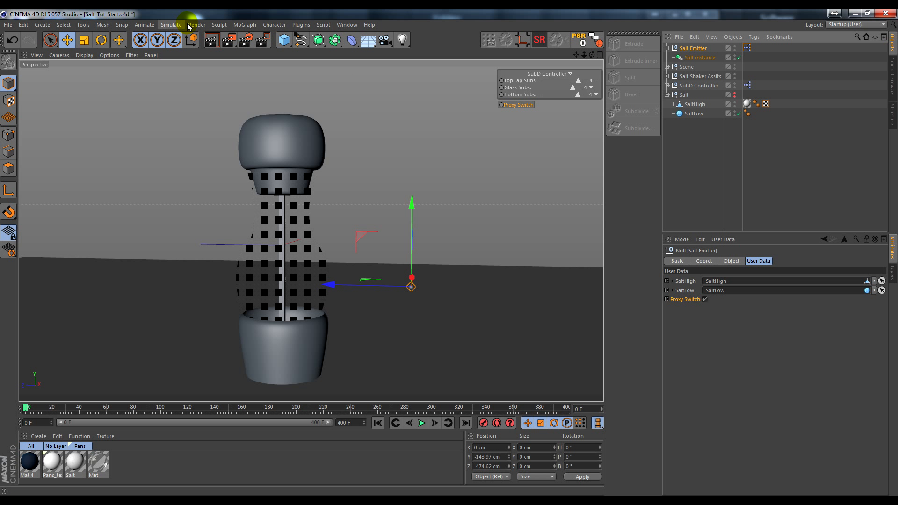
pyautogui.click(171, 25)
pyautogui.moveTo(187, 61)
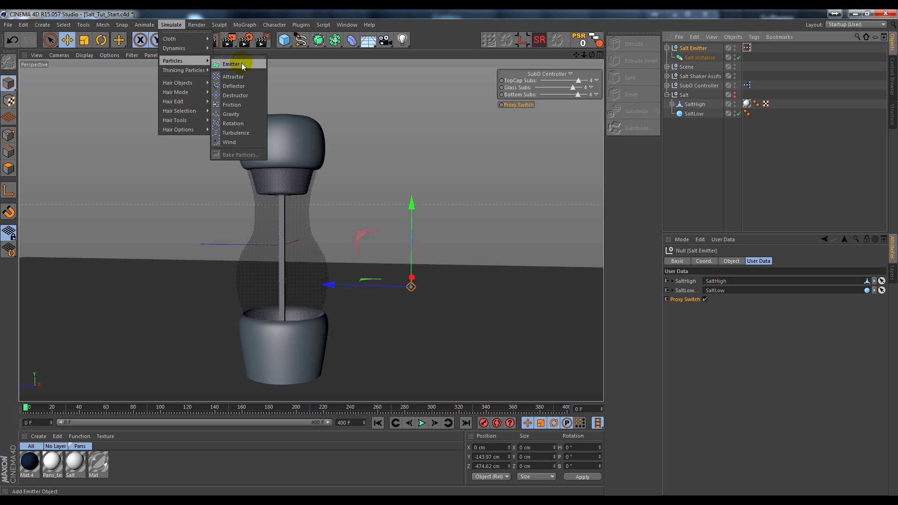
pyautogui.click(241, 63)
pyautogui.moveTo(691, 48)
pyautogui.mouseDown()
pyautogui.moveTo(686, 70)
pyautogui.moveTo(695, 59)
pyautogui.mouseUp()
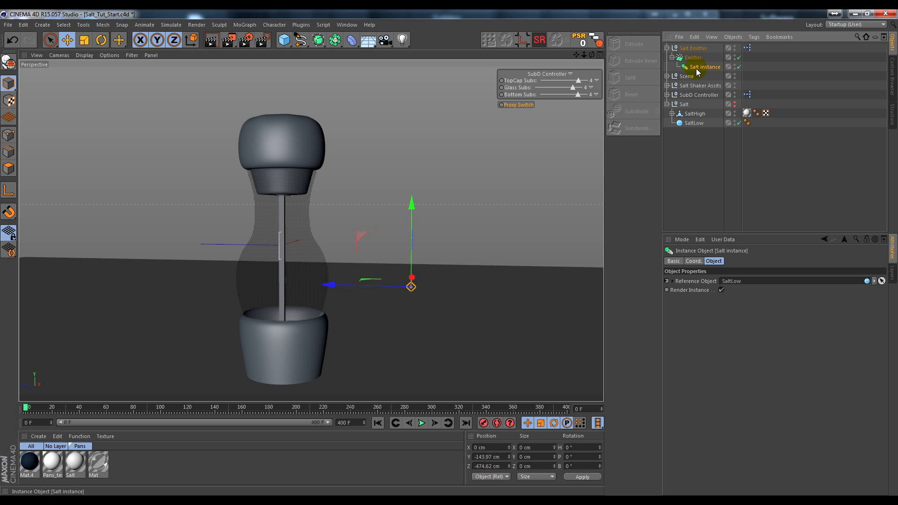
pyautogui.click(692, 58)
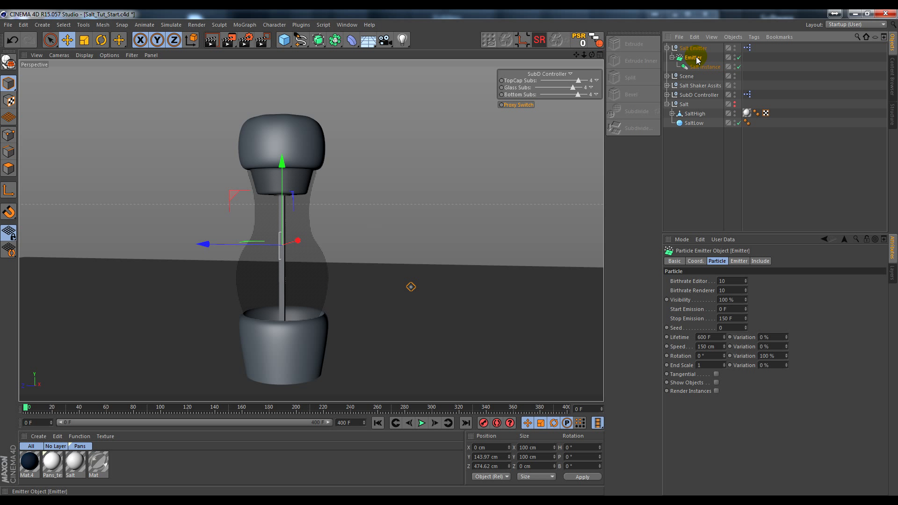
# Add a Rigid Body simulation tag to Salt instance
pyautogui.click(701, 66)
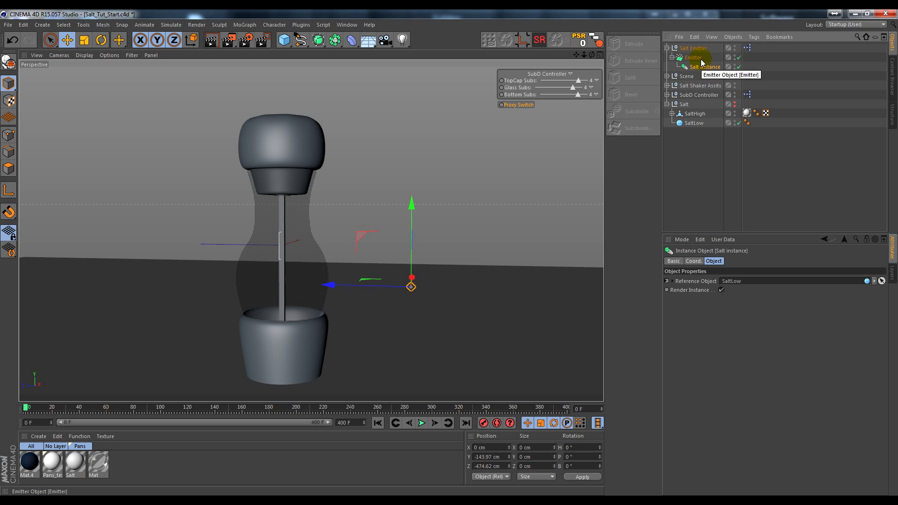
pyautogui.rightClick(708, 70)
pyautogui.moveTo(734, 75)
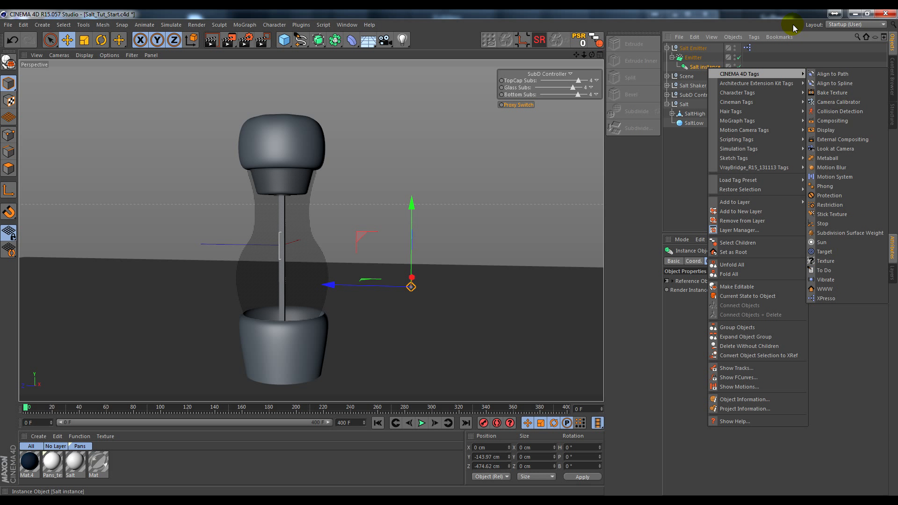
pyautogui.moveTo(752, 149)
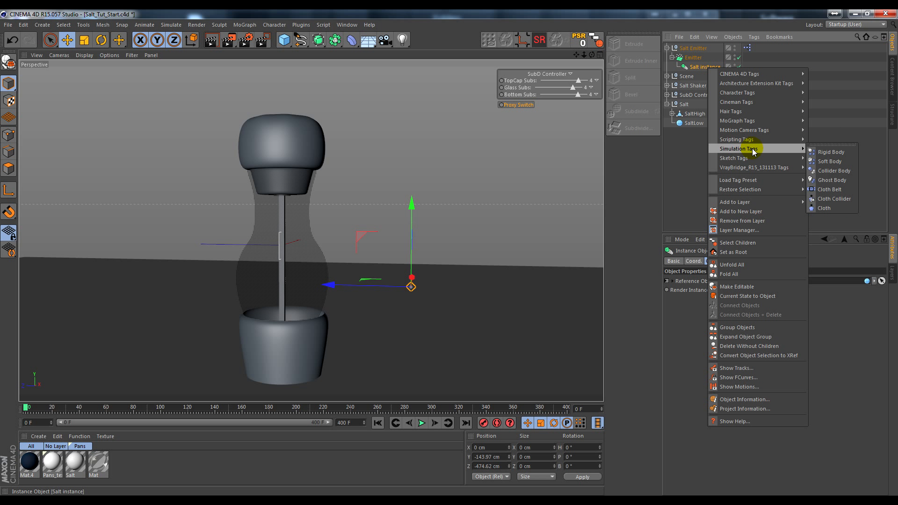
pyautogui.click(824, 152)
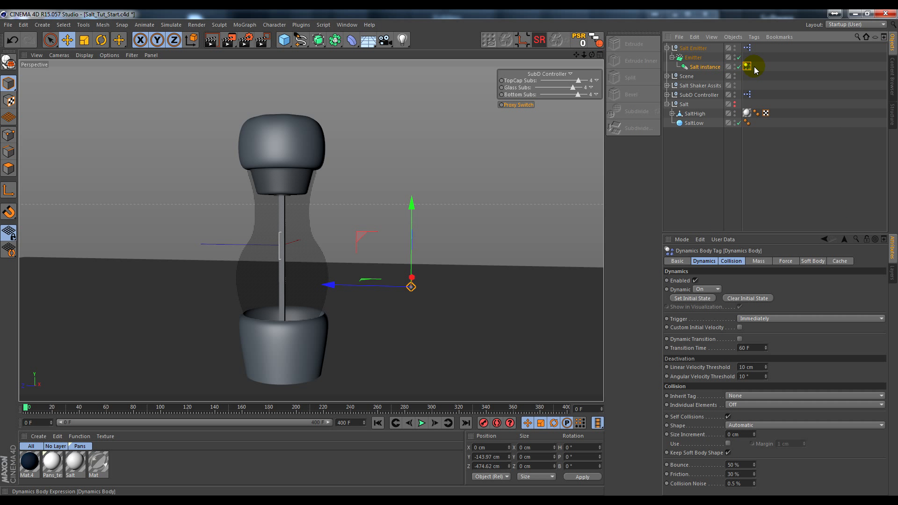
# Enable Show Objects in the Emitter's particle settings
pyautogui.click(704, 67)
pyautogui.click(696, 58)
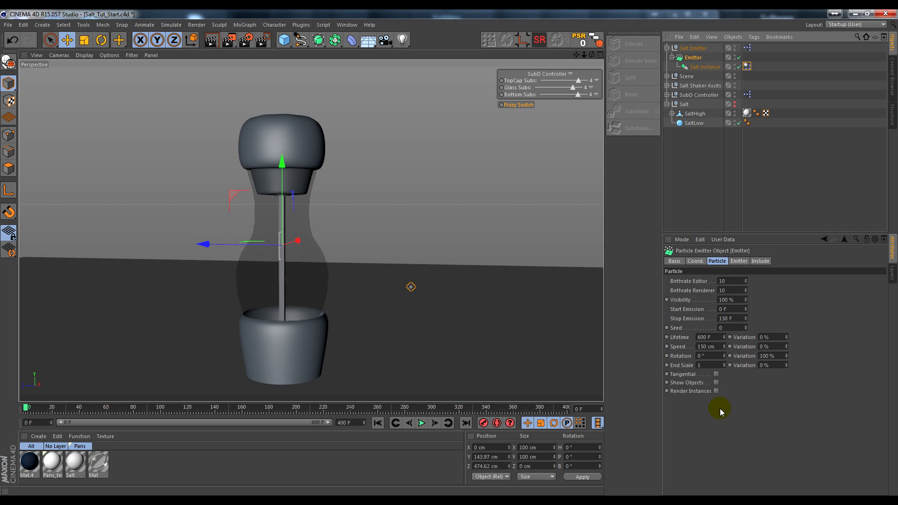
pyautogui.click(716, 383)
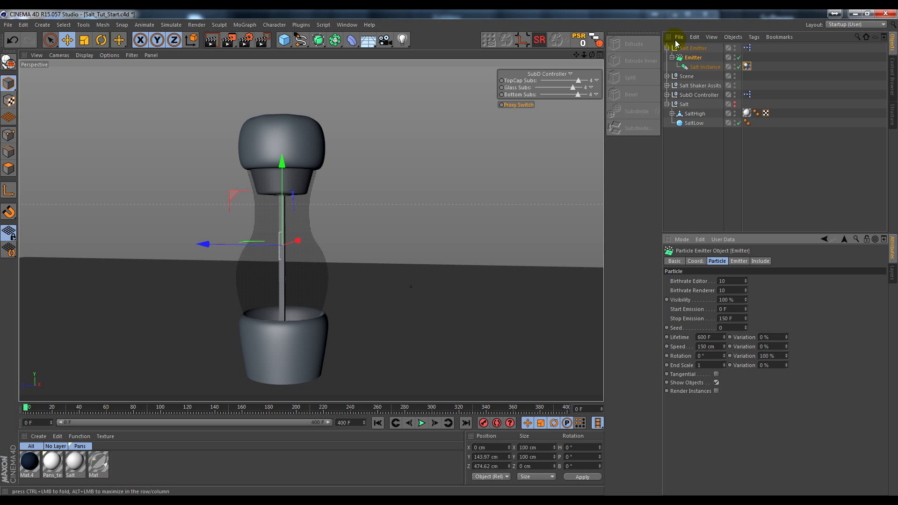
# Set the Emitter's pitch to -90° and raise it to about 319 cm in Y, just beneath the shaker's top cap
pyautogui.click(695, 261)
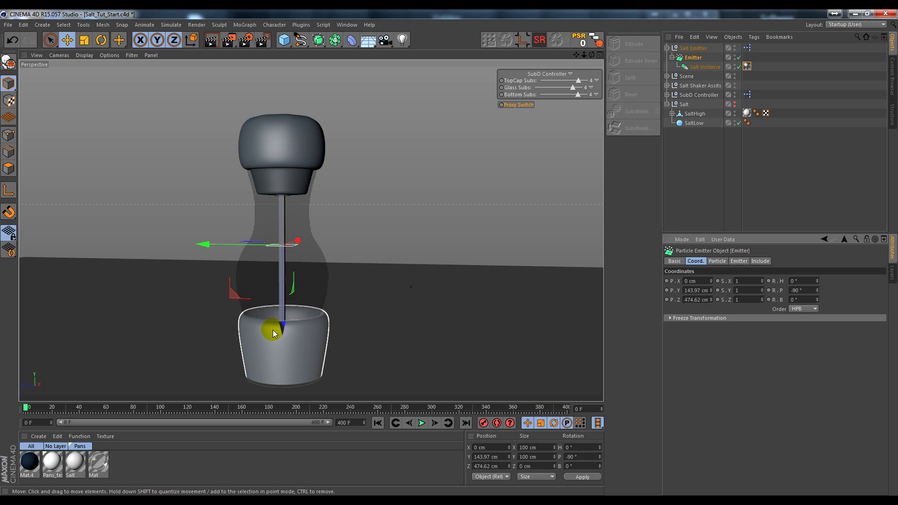
pyautogui.moveTo(280, 323); pyautogui.dragTo(279, 277)
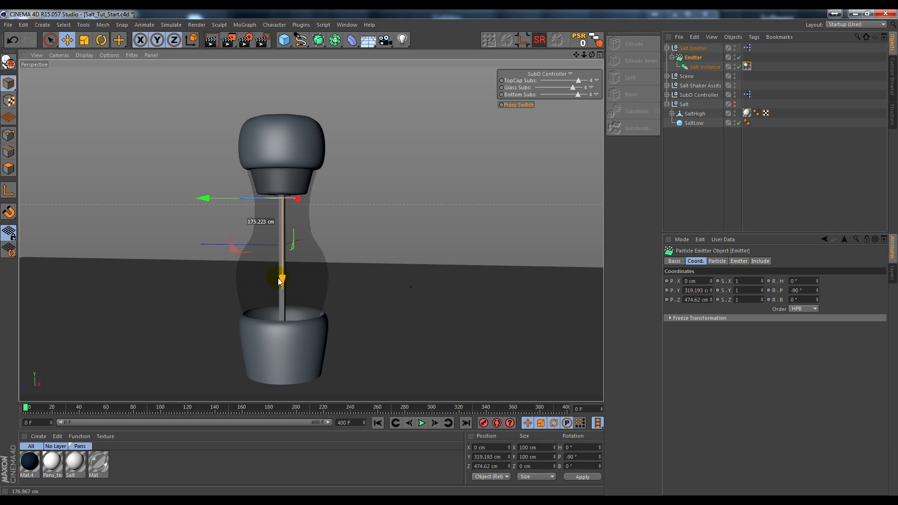
# Play the salt simulation while toggling the Proxy Switch, and return to the first frame
pyautogui.click(425, 424)
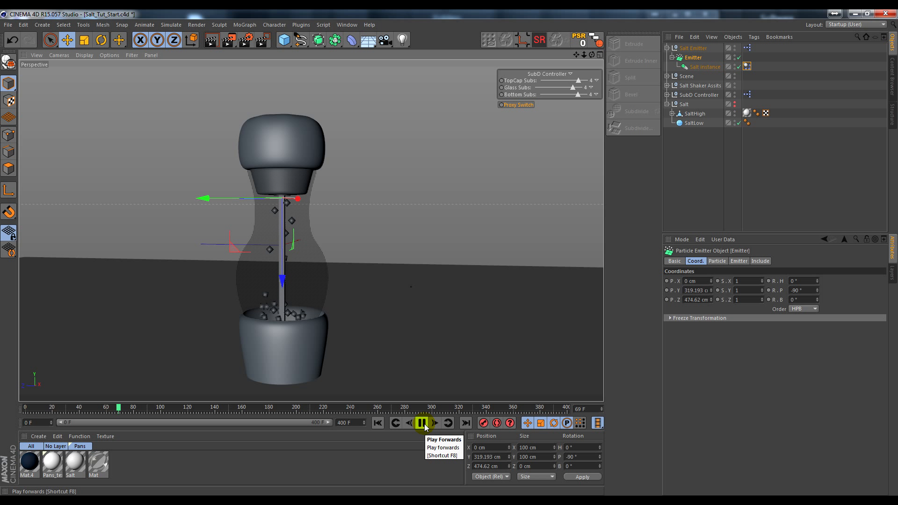
pyautogui.click(516, 106)
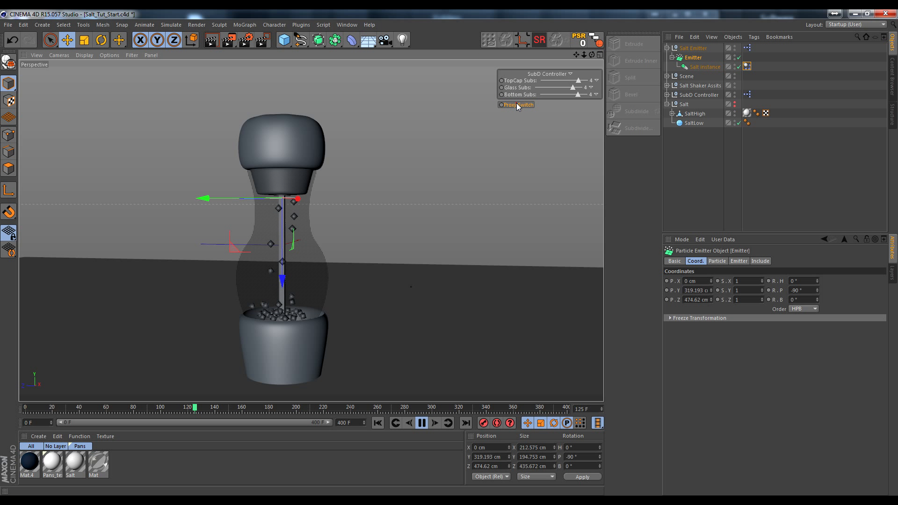
pyautogui.click(516, 105)
pyautogui.click(516, 104)
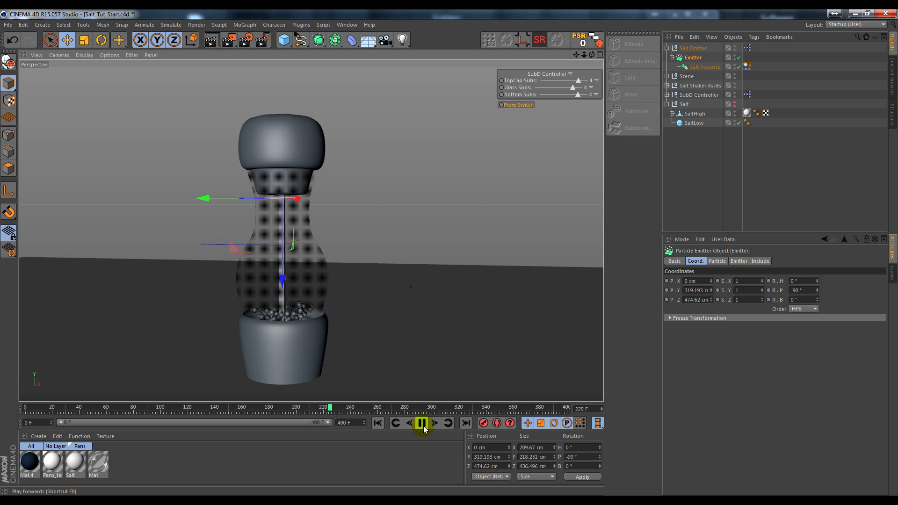
pyautogui.click(378, 423)
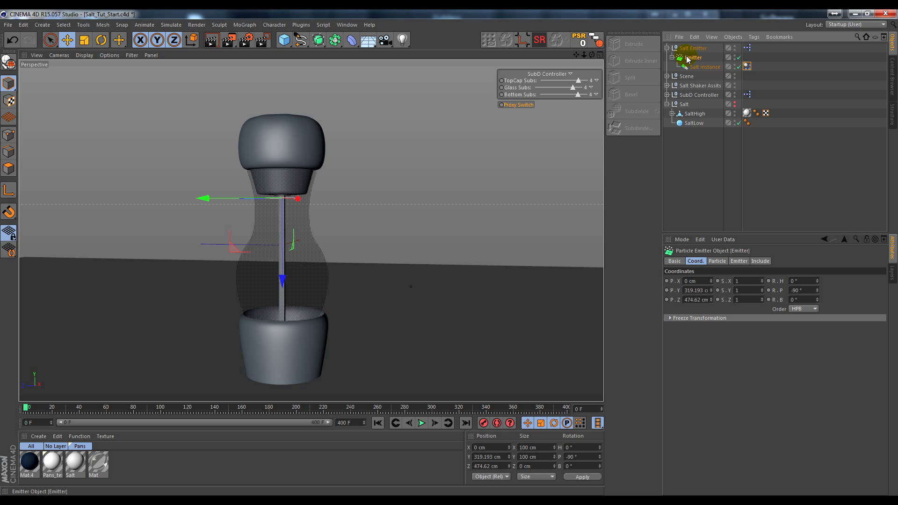
# Set the Emitter's editor and renderer birthrates to 50 and its Stop Emission to 200 F
pyautogui.click(715, 261)
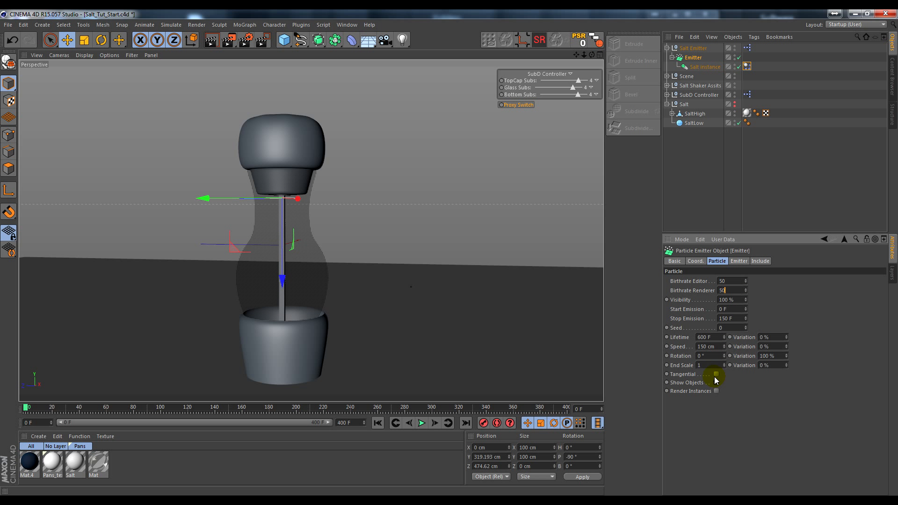
pyautogui.write('200')
pyautogui.click(735, 312)
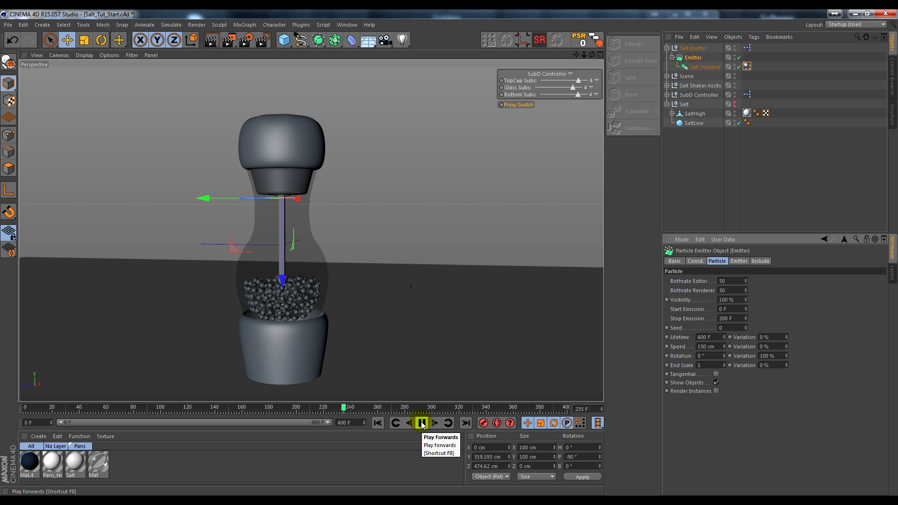
# Turn off the Proxy Switch to show the high-poly salt grains, and play the simulation on to frame 253
pyautogui.click(422, 425)
pyautogui.click(510, 104)
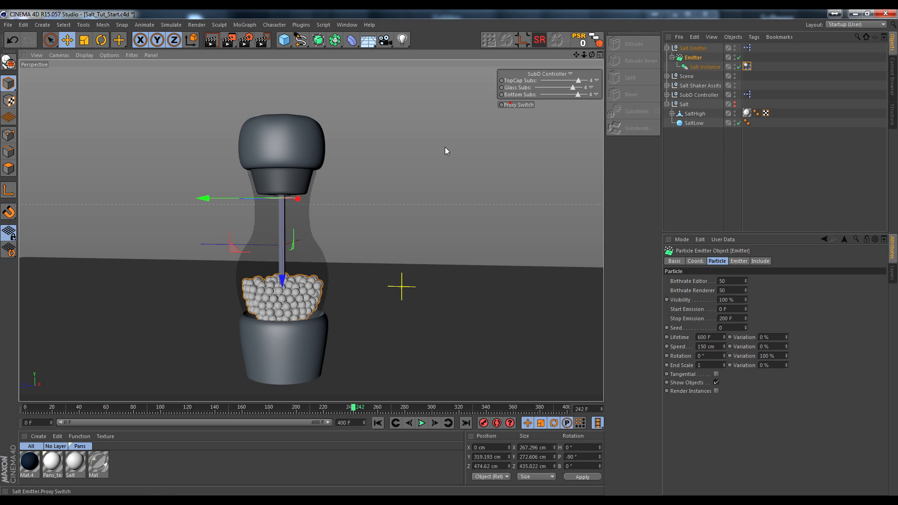
pyautogui.click(421, 423)
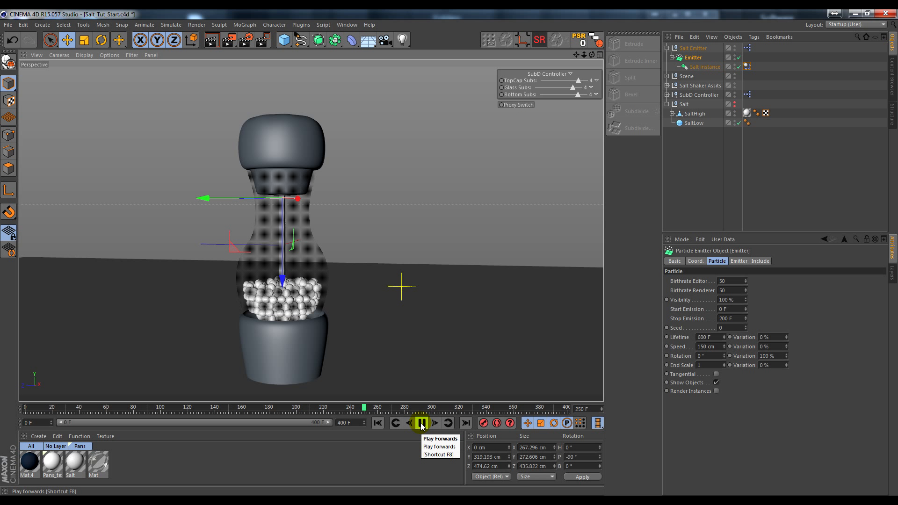
pyautogui.click(420, 424)
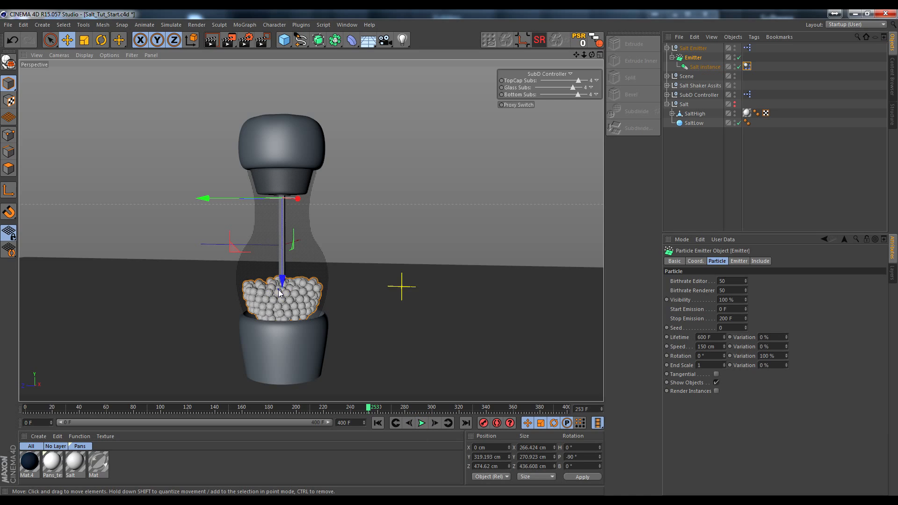
# Examine the high-poly salt pile inside the glass up close and from above, trying the Proxy Switch
pyautogui.keyDown('alt'); pyautogui.moveTo(279, 290); pyautogui.dragTo(556, 304, button='right'); pyautogui.keyUp('alt')
pyautogui.keyDown('alt'); pyautogui.moveTo(397, 322); pyautogui.dragTo(324, 236); pyautogui.keyUp('alt')
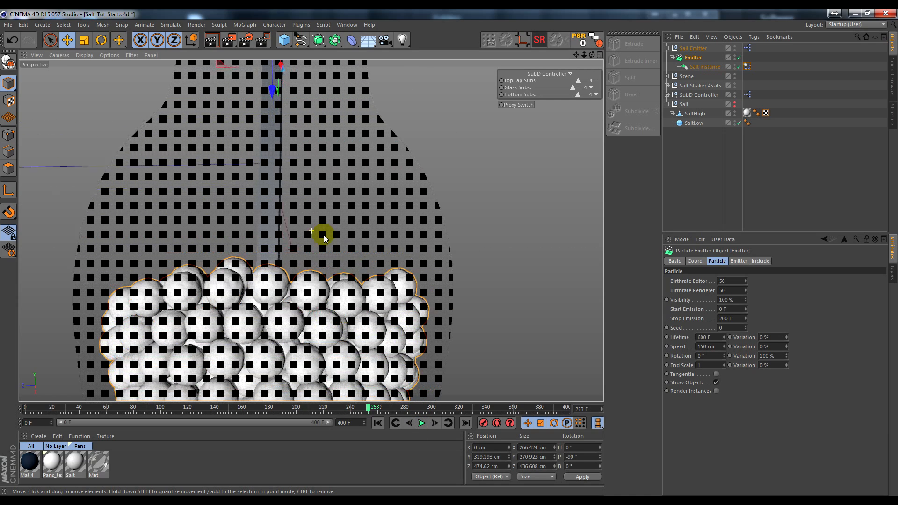
pyautogui.keyDown('alt'); pyautogui.moveTo(324, 235); pyautogui.dragTo(322, 193, button='middle'); pyautogui.keyUp('alt')
pyautogui.keyDown('alt'); pyautogui.moveTo(261, 297); pyautogui.dragTo(152, 309, button='right'); pyautogui.keyUp('alt')
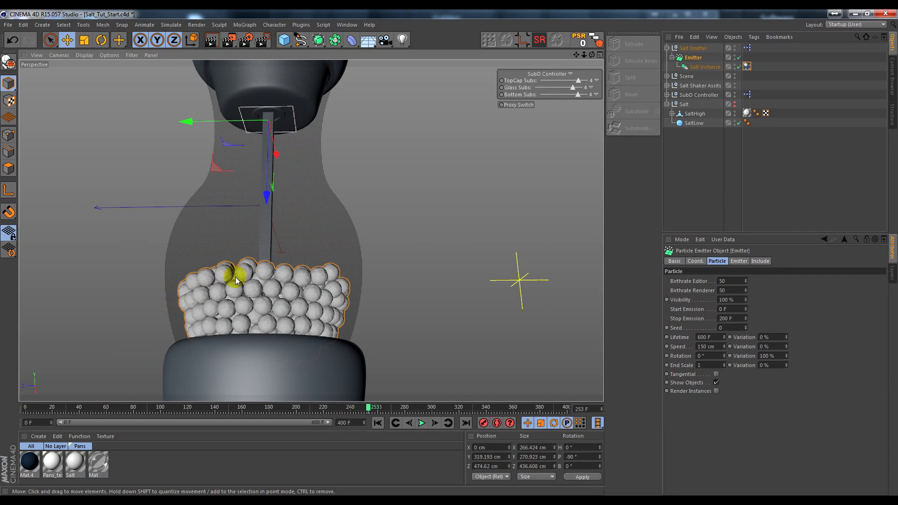
pyautogui.keyDown('alt'); pyautogui.moveTo(236, 280); pyautogui.dragTo(164, 306, button='right'); pyautogui.keyUp('alt')
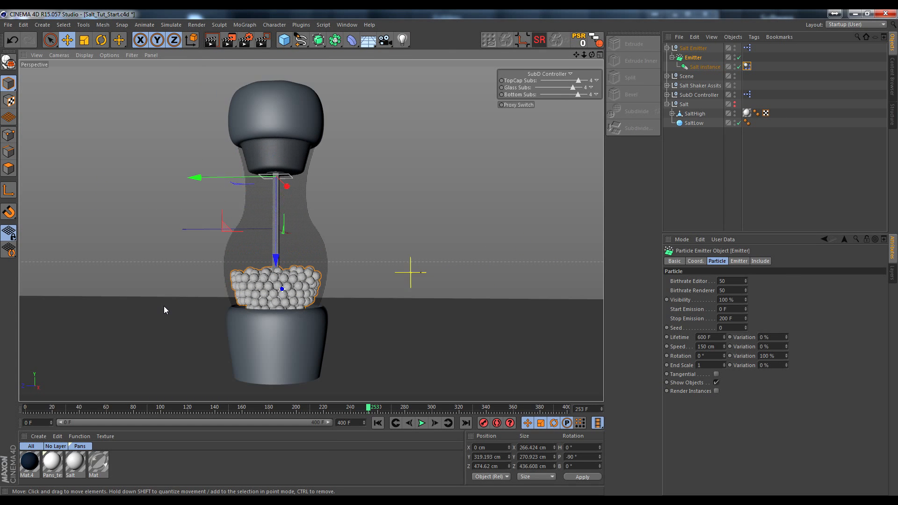
pyautogui.click(513, 106)
pyautogui.keyDown('alt'); pyautogui.moveTo(286, 243); pyautogui.dragTo(218, 299); pyautogui.keyUp('alt')
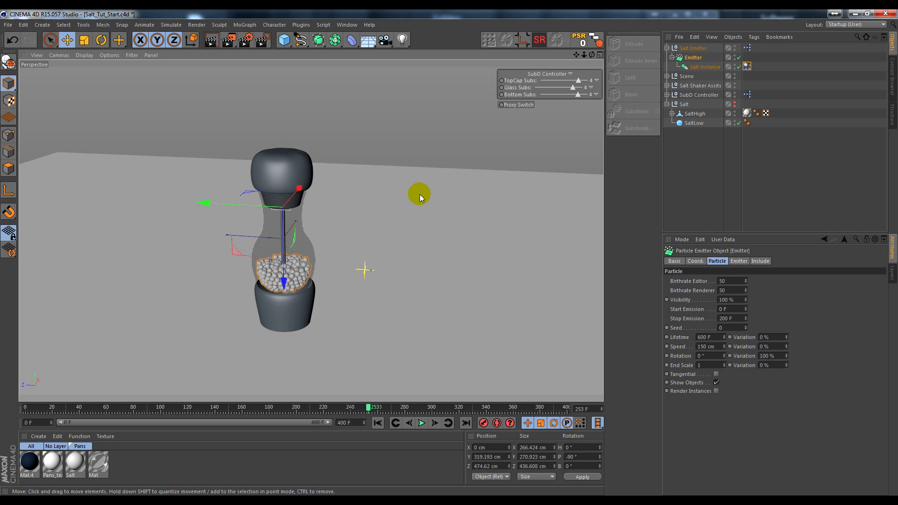
# Select Salt instance and toggle the Proxy Switch to check how its Reference Object and the grains in the shaker change
pyautogui.click(697, 69)
pyautogui.keyDown('alt'); pyautogui.moveTo(260, 227); pyautogui.dragTo(221, 267); pyautogui.keyUp('alt')
pyautogui.scroll(-3, 222, 267)
pyautogui.click(518, 105)
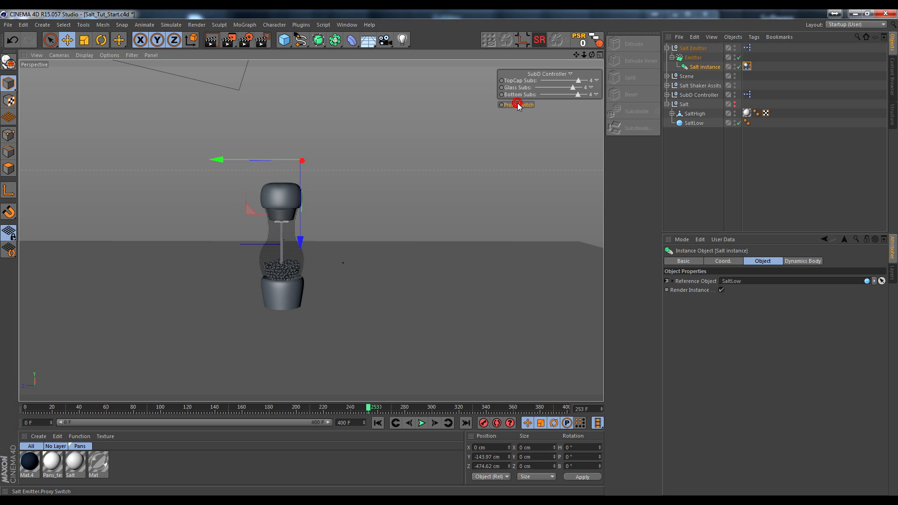
pyautogui.click(517, 104)
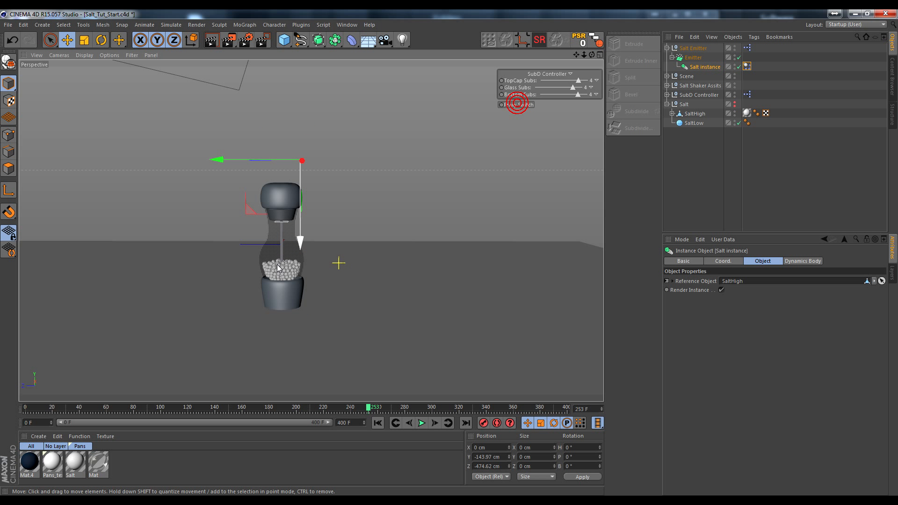
pyautogui.keyDown('alt'); pyautogui.moveTo(275, 270); pyautogui.dragTo(382, 275, button='right'); pyautogui.keyUp('alt')
pyautogui.keyDown('alt'); pyautogui.moveTo(382, 275); pyautogui.dragTo(179, 266, button='middle'); pyautogui.keyUp('alt')
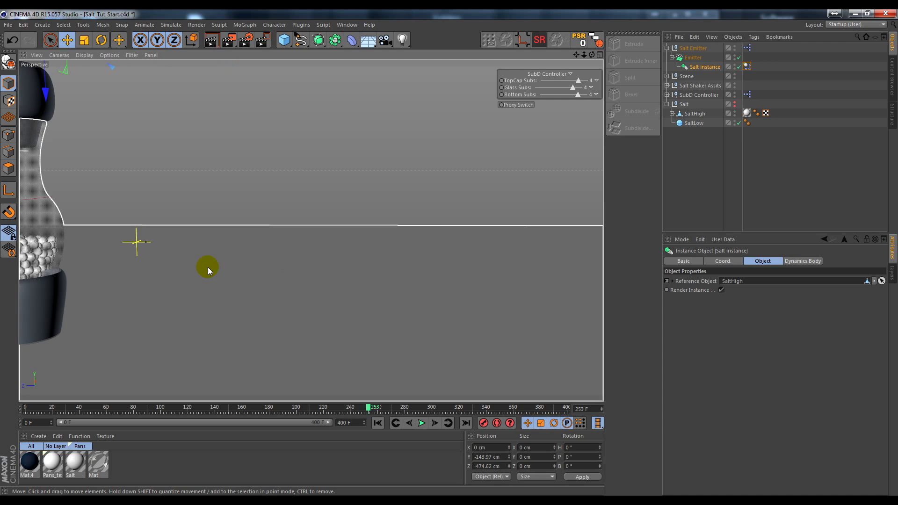
pyautogui.keyDown('alt'); pyautogui.moveTo(105, 235); pyautogui.dragTo(237, 247, button='middle'); pyautogui.keyUp('alt')
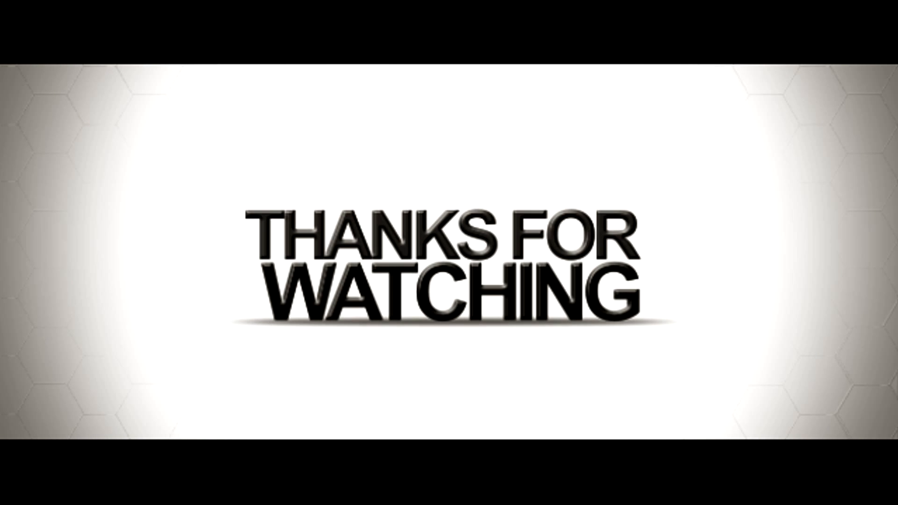